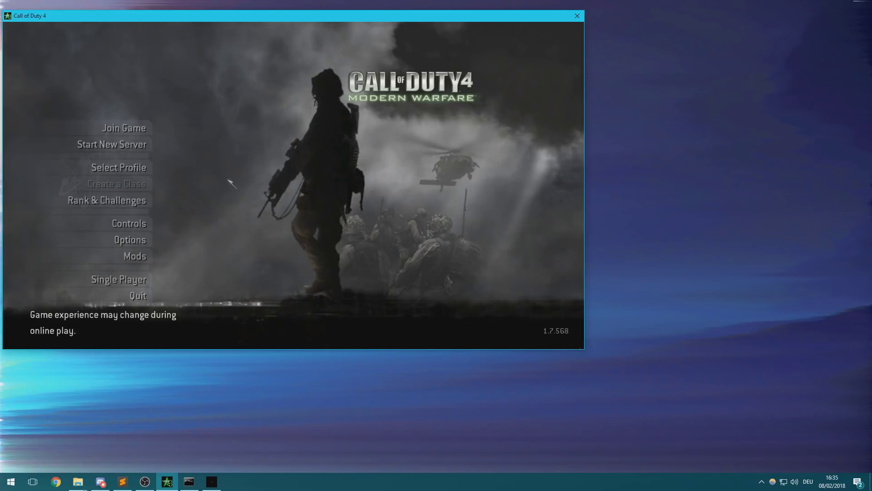
Step: Load the Crash map with the devmap console command and join the OpFor team with the Assault class
{"action": "key", "text": "grave"}
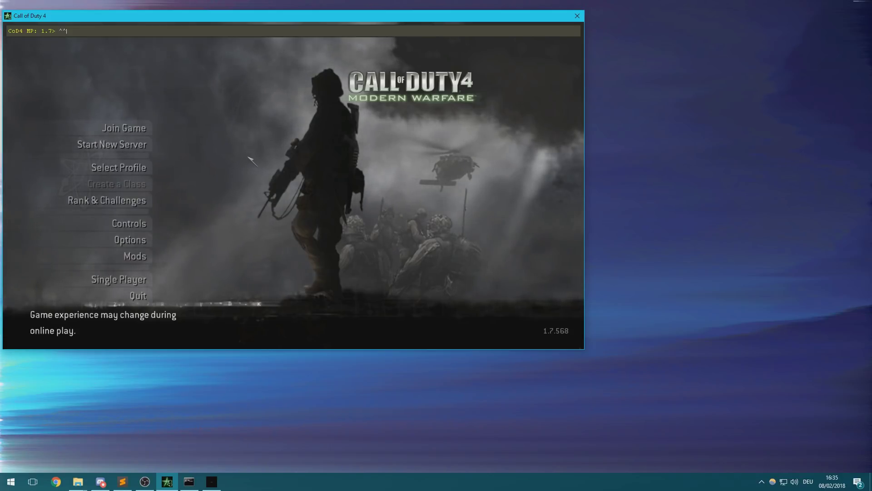
{"action": "type", "text": "devmap mp_crash"}
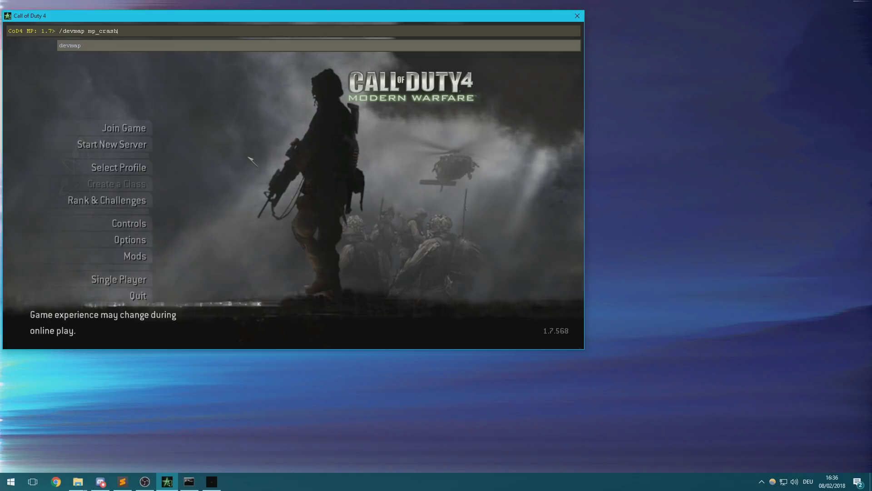
{"action": "key", "text": "Return"}
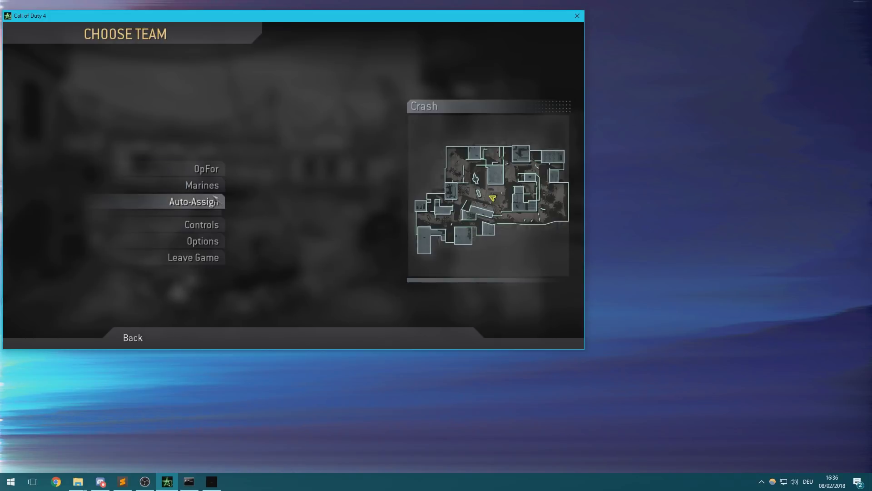
{"action": "left_click", "coordinate": [211, 198]}
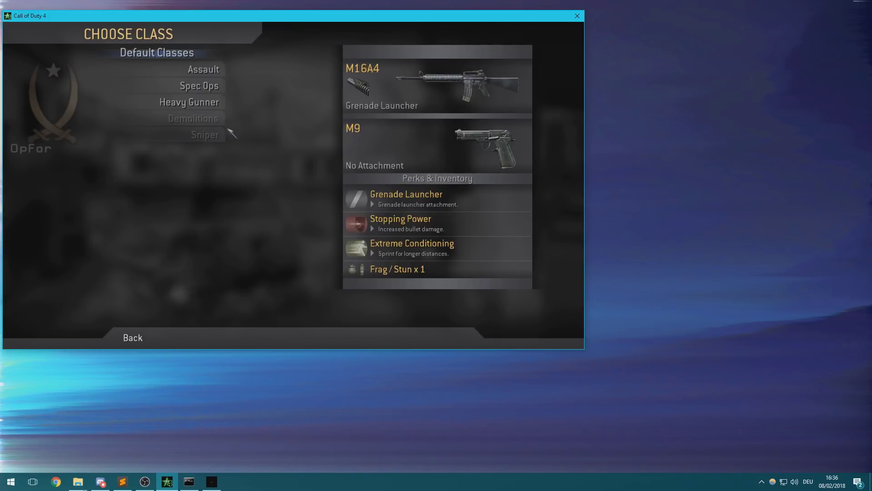
{"action": "left_click", "coordinate": [204, 69]}
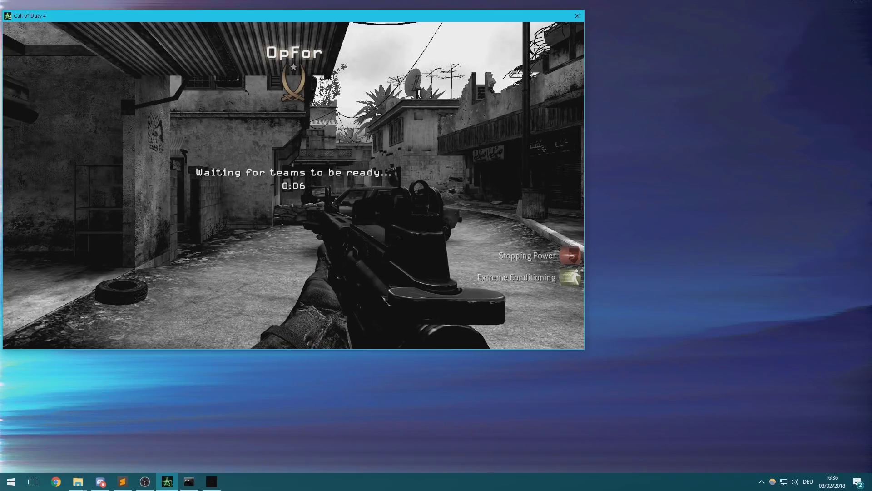
Step: Switch to the CODMVM Launcher, export the loaded map to IW3D\maps and acknowledge the mod and export notices
{"action": "key", "text": "super"}
{"action": "left_click", "coordinate": [212, 481]}
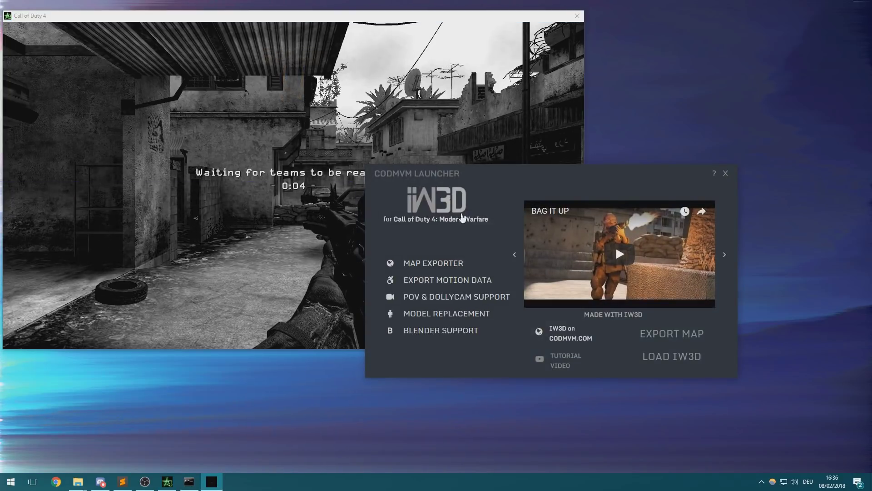
{"action": "left_click_drag", "start_coordinate": [462, 217], "coordinate": [519, 211]}
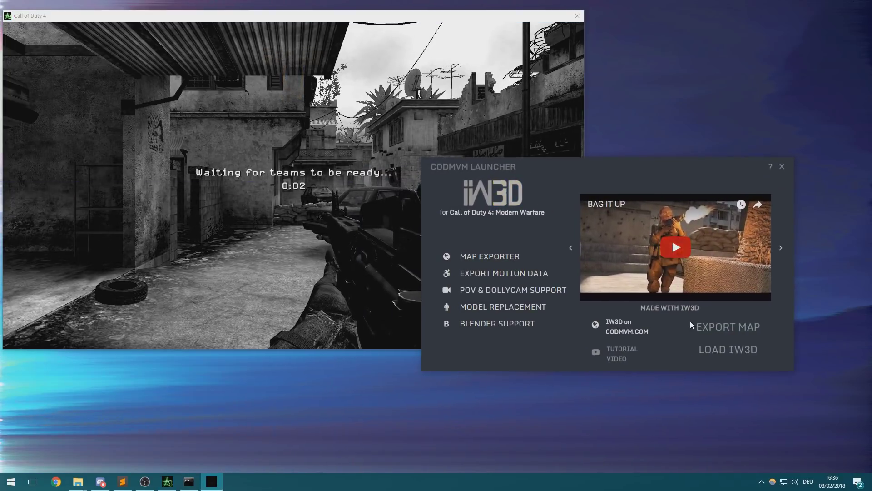
{"action": "left_click", "coordinate": [713, 328]}
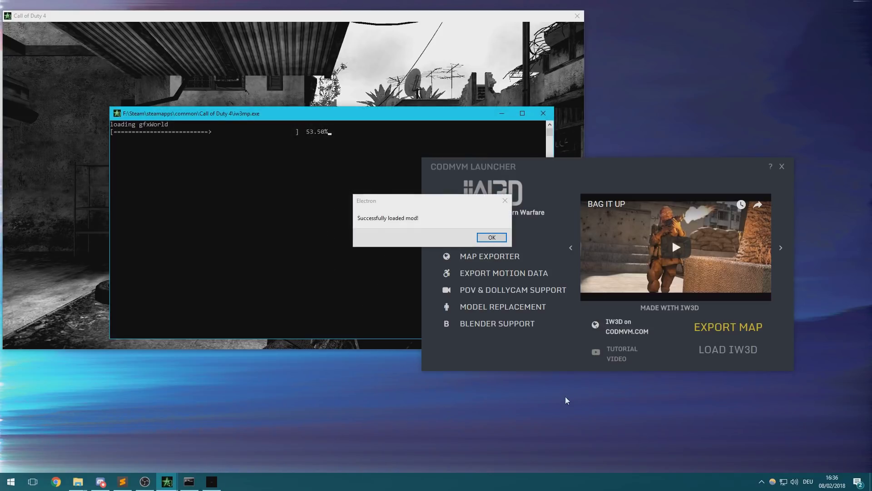
{"action": "left_click", "coordinate": [491, 237]}
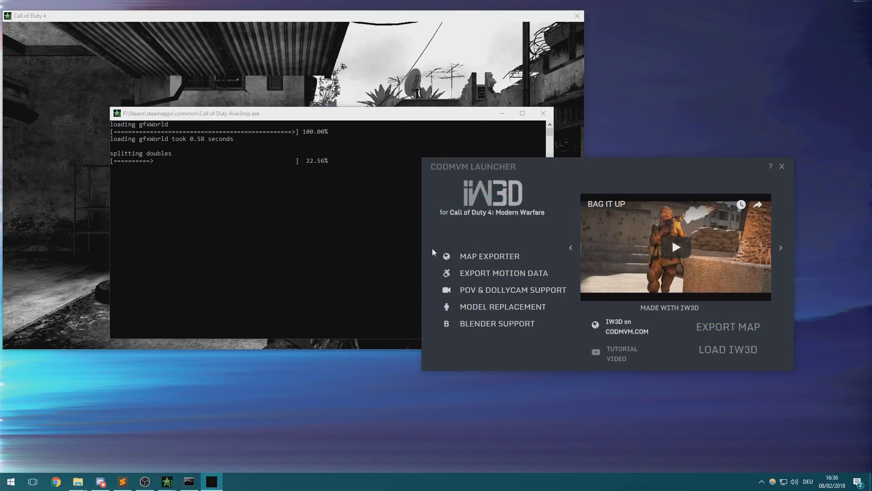
{"action": "left_click", "coordinate": [362, 119]}
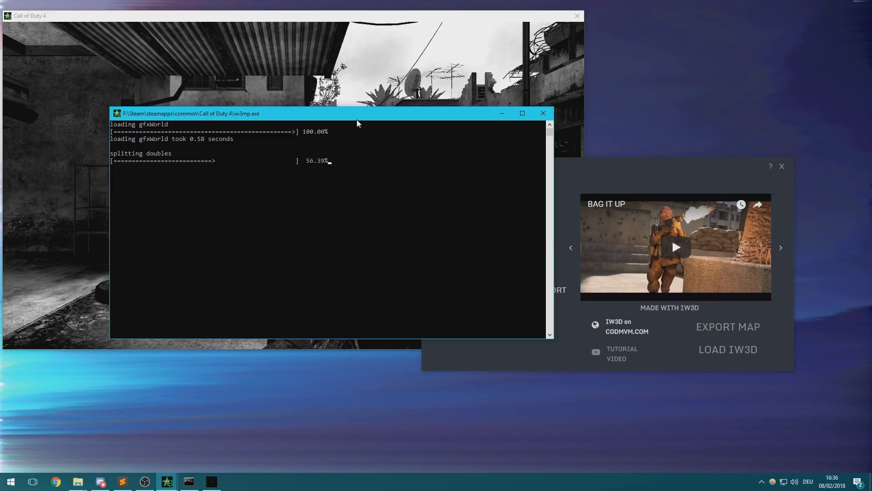
{"action": "left_click_drag", "start_coordinate": [361, 118], "coordinate": [341, 140]}
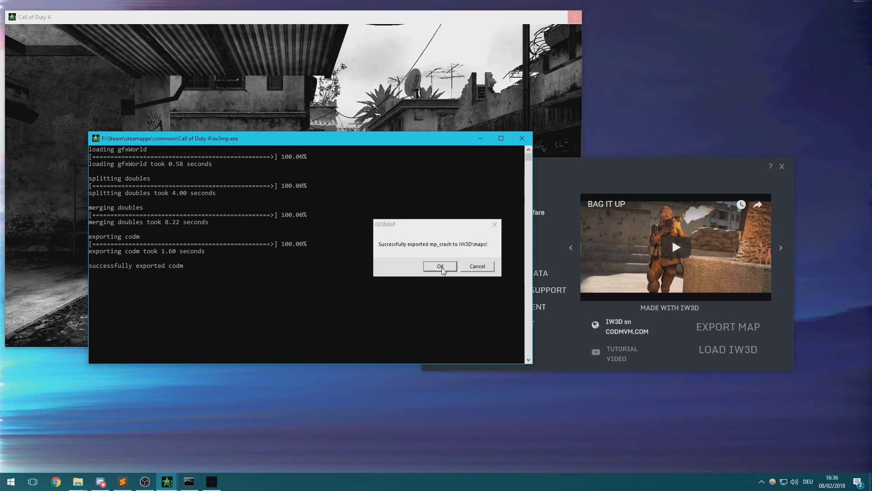
{"action": "left_click", "coordinate": [440, 266]}
Step: Open the IW3D\maps folder inside the Call of Duty 4 directory in File Explorer
{"action": "mouse_move", "coordinate": [78, 481]}
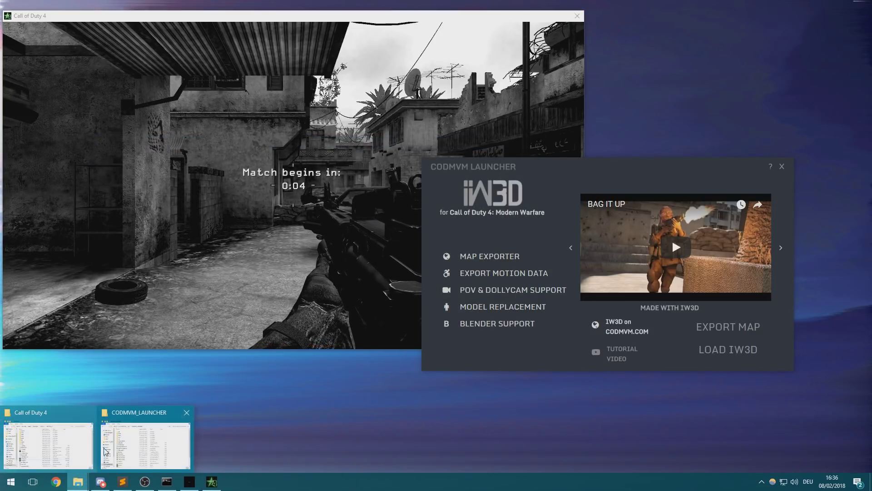
{"action": "left_click", "coordinate": [48, 445]}
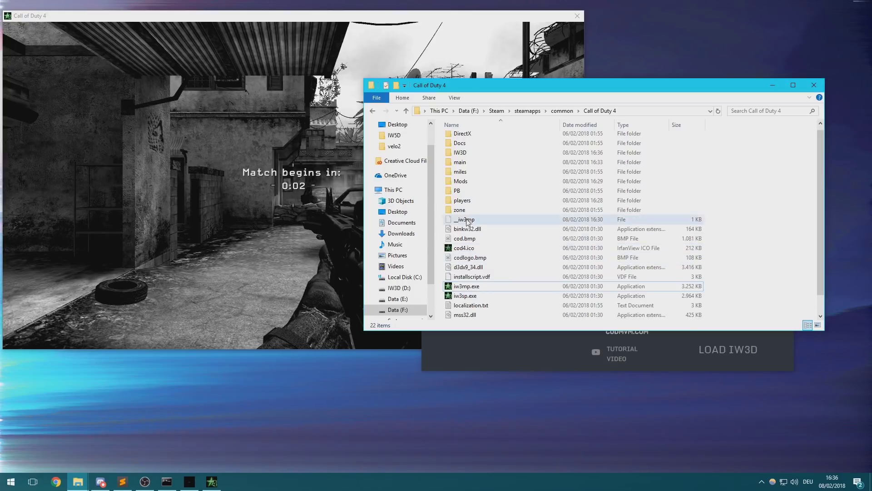
{"action": "double_click", "coordinate": [481, 153]}
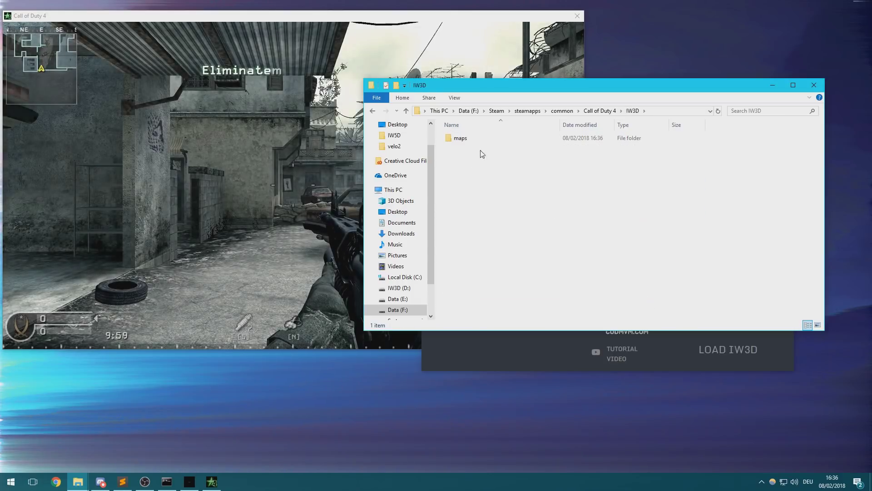
{"action": "double_click", "coordinate": [481, 138]}
{"action": "left_click", "coordinate": [502, 138]}
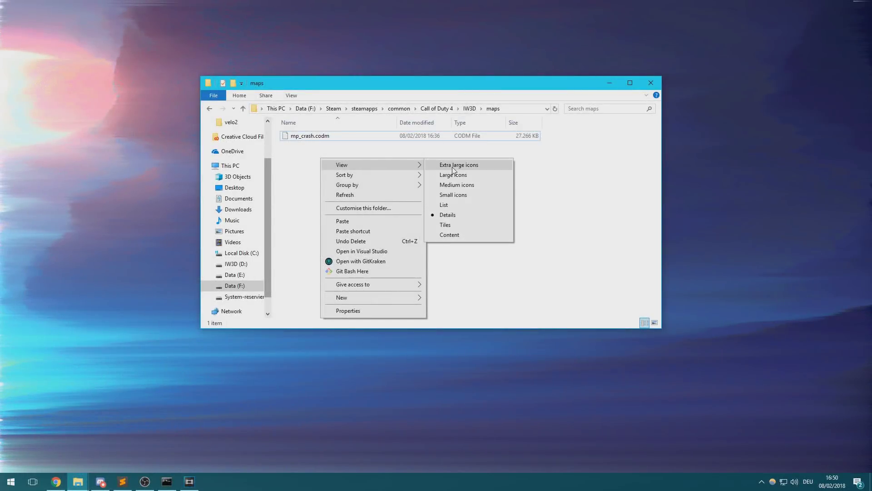
Step: Create a folder named textures next to mp_crash.codm in the maps folder
{"action": "left_click", "coordinate": [292, 159]}
{"action": "right_click", "coordinate": [348, 154]}
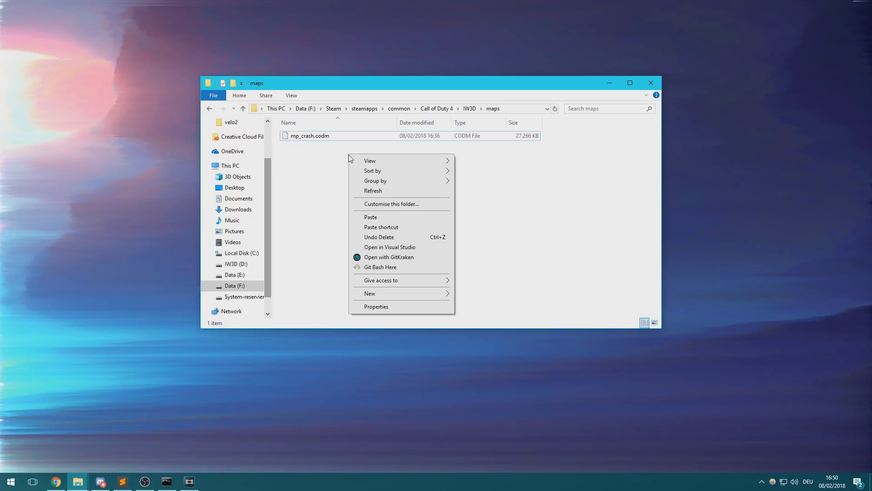
{"action": "mouse_move", "coordinate": [414, 293]}
{"action": "left_click", "coordinate": [472, 294]}
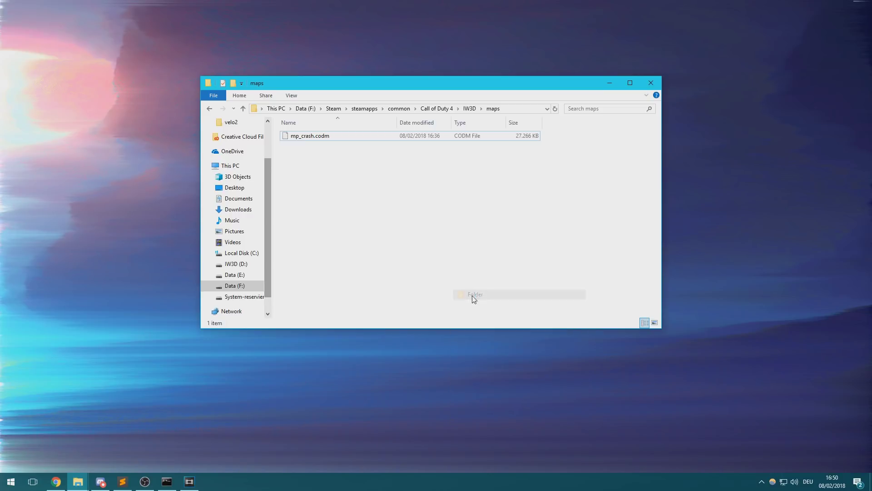
{"action": "type", "text": "t"}
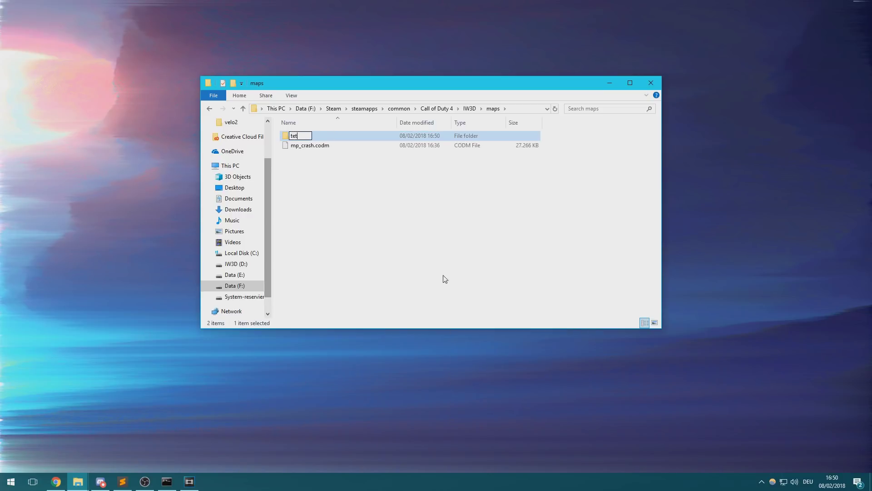
{"action": "type", "text": "extures"}
{"action": "key", "text": "Return"}
Step: Open the main folder of Call of Duty 4 and select the archives iw_00.iwd through iw_06.iwd
{"action": "left_click_drag", "start_coordinate": [871, 149], "coordinate": [307, 178]}
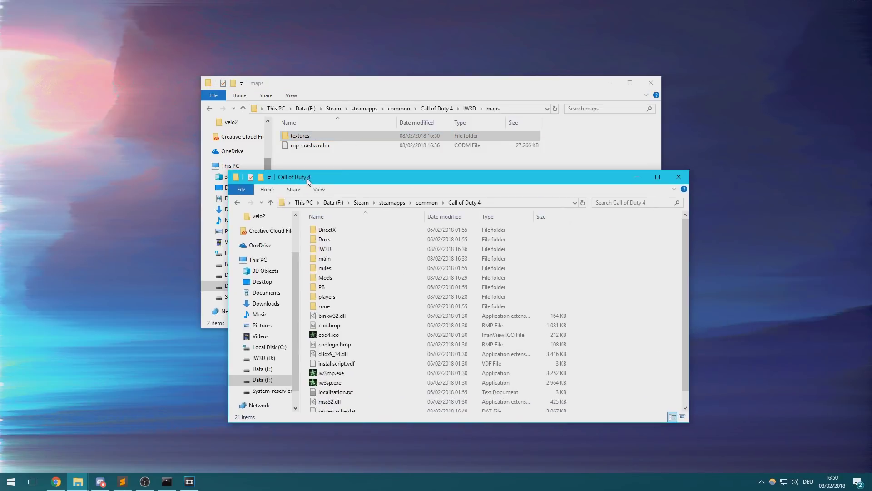
{"action": "double_click", "coordinate": [334, 259]}
{"action": "left_click", "coordinate": [331, 249]}
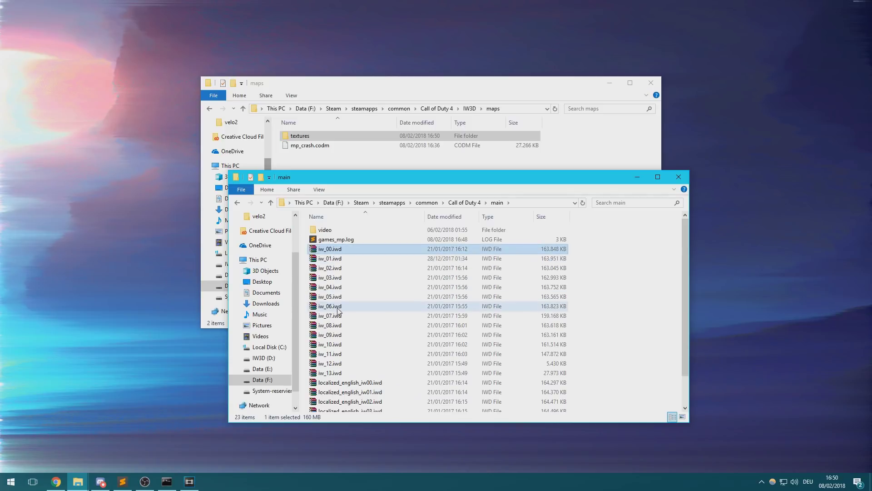
{"action": "left_click", "coordinate": [338, 307], "text": "shift"}
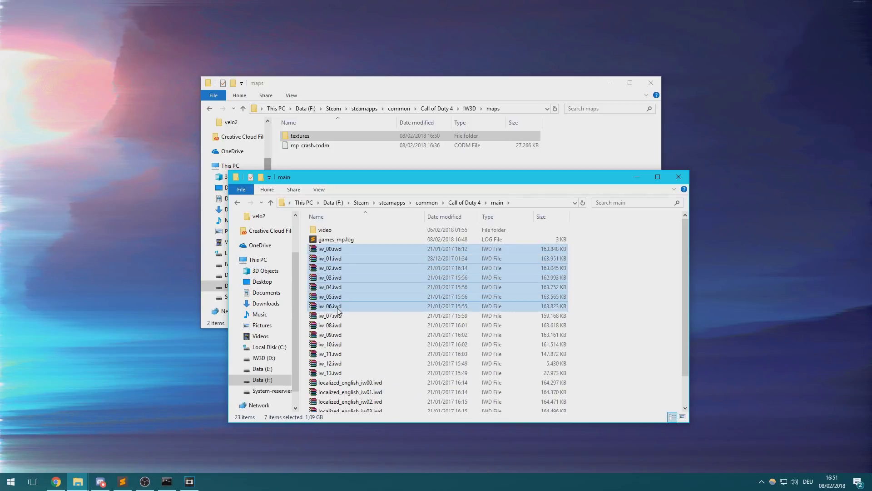
Step: Extract every file in the images folder of iw_00.iwd into IW3D\maps\textures, and close the archive
{"action": "double_click", "coordinate": [340, 248]}
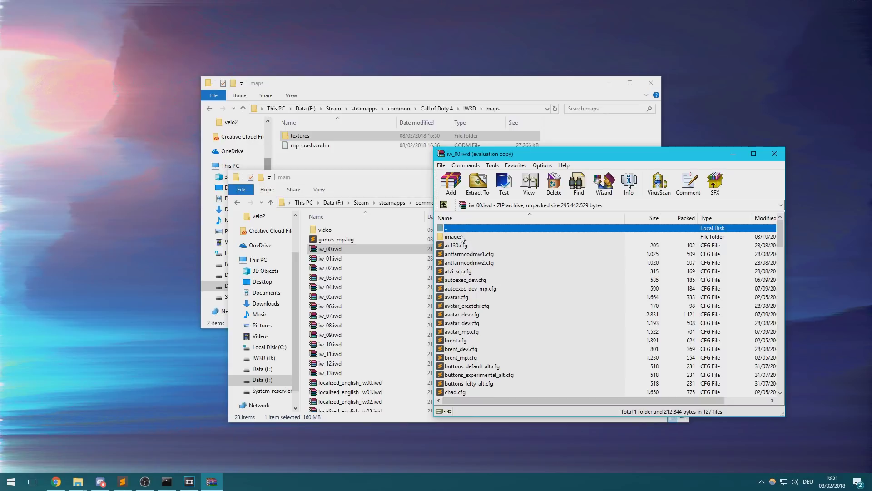
{"action": "double_click", "coordinate": [453, 236]}
{"action": "left_click", "coordinate": [658, 289]}
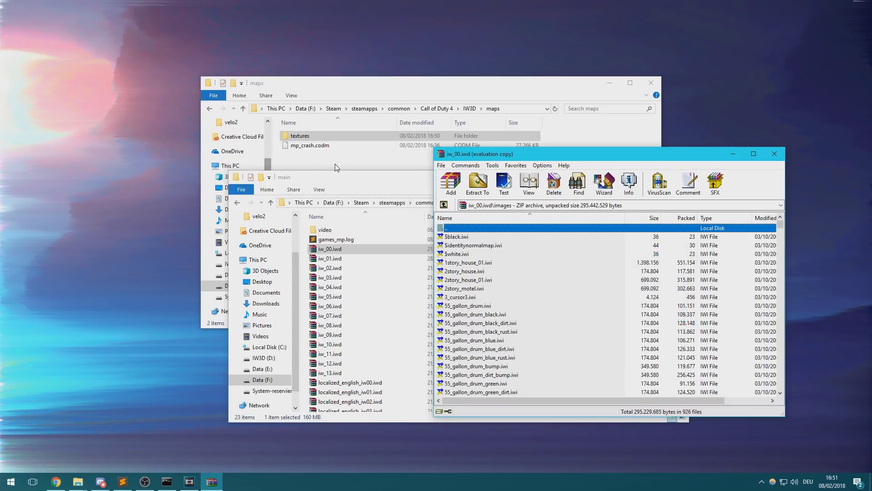
{"action": "double_click", "coordinate": [317, 136]}
{"action": "left_click", "coordinate": [524, 250]}
{"action": "left_click", "coordinate": [462, 236]}
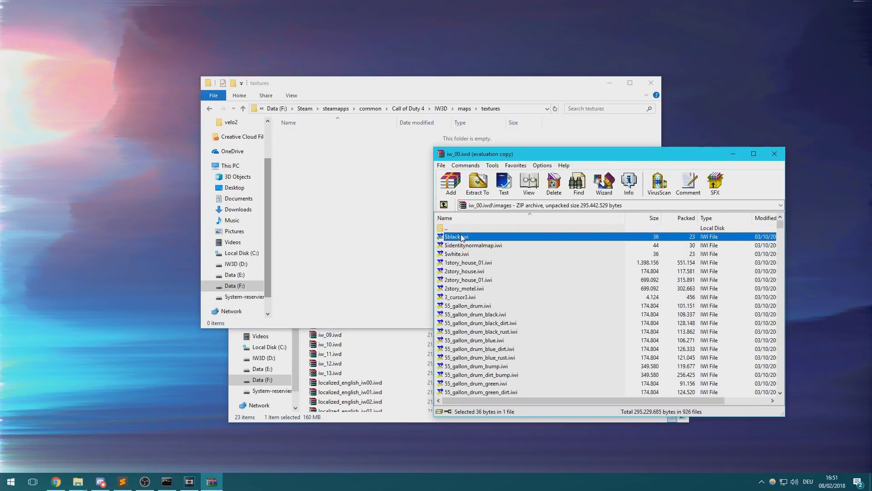
{"action": "key", "text": "ctrl+a"}
{"action": "left_click_drag", "start_coordinate": [459, 246], "coordinate": [336, 223]}
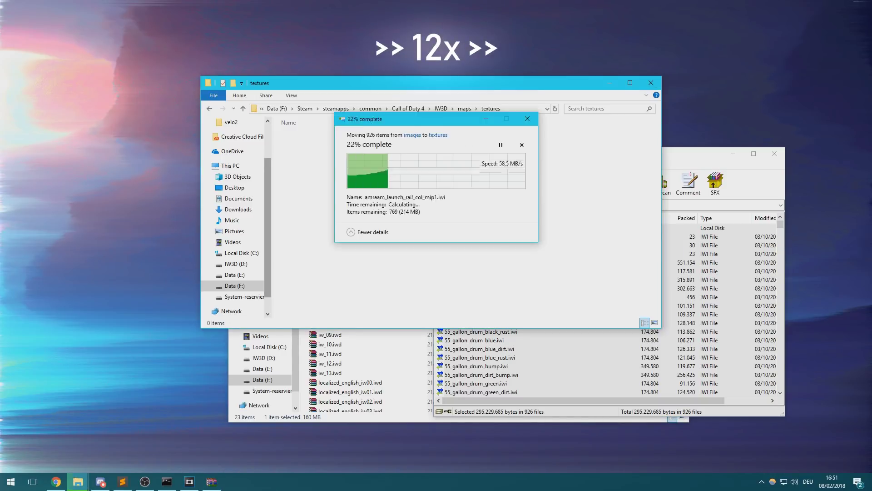
{"action": "left_click", "coordinate": [686, 279]}
{"action": "left_click", "coordinate": [774, 154]}
Step: Extract every file in the images folder of iw_01.iwd into the textures folder, and close the archive
{"action": "double_click", "coordinate": [330, 258]}
{"action": "double_click", "coordinate": [456, 236]}
{"action": "left_click", "coordinate": [654, 290]}
{"action": "key", "text": "ctrl+a"}
{"action": "left_click_drag", "start_coordinate": [546, 263], "coordinate": [505, 141]}
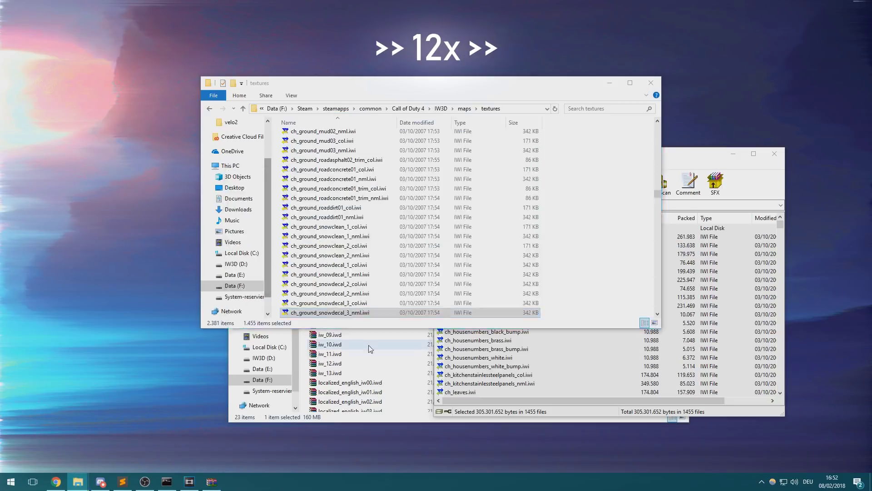
{"action": "left_click", "coordinate": [369, 345]}
{"action": "left_click", "coordinate": [774, 154]}
Step: Extract all files in the images folders of iw_02.iwd through iw_06.iwd into the textures folder, and close the last archive
{"action": "double_click", "coordinate": [330, 267]}
{"action": "double_click", "coordinate": [456, 237]}
{"action": "left_click", "coordinate": [654, 290]}
{"action": "key", "text": "ctrl+a"}
{"action": "left_click_drag", "start_coordinate": [545, 262], "coordinate": [522, 141]}
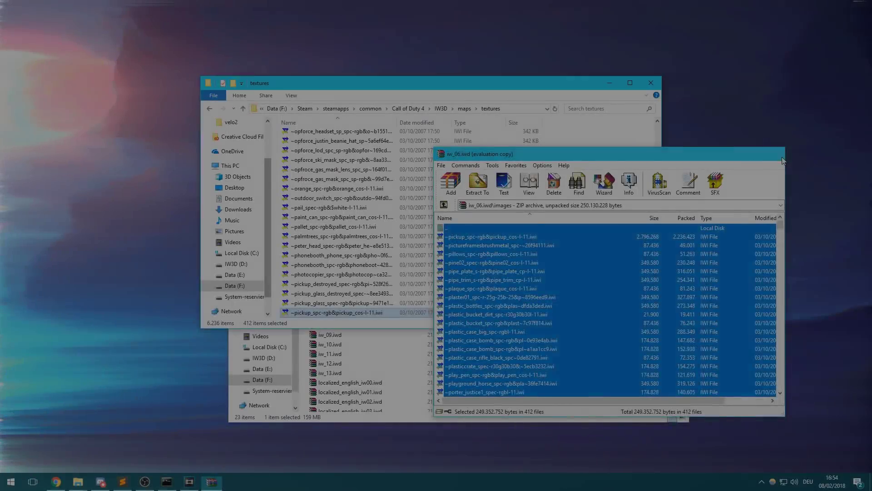
{"action": "left_click", "coordinate": [776, 154]}
Step: Check the extracted IWI files from the beginning of the textures folder's list
{"action": "left_click", "coordinate": [485, 198]}
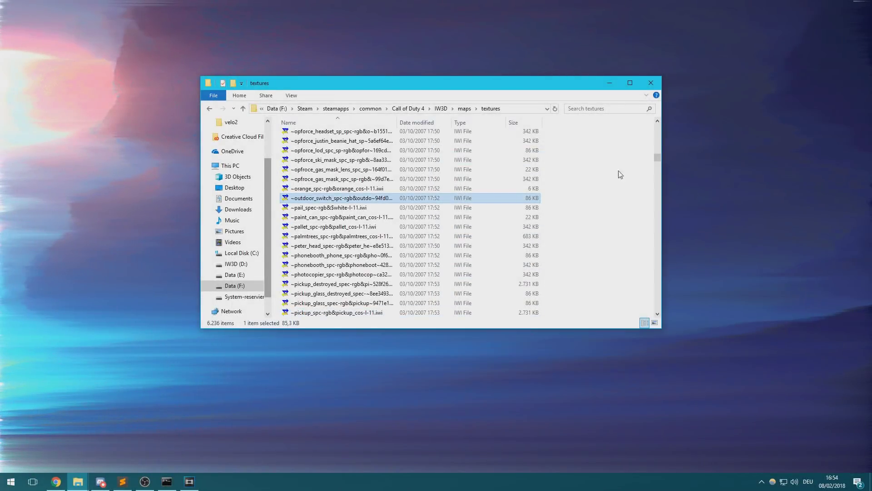
{"action": "left_click_drag", "start_coordinate": [658, 158], "coordinate": [665, 115]}
{"action": "left_click", "coordinate": [581, 158]}
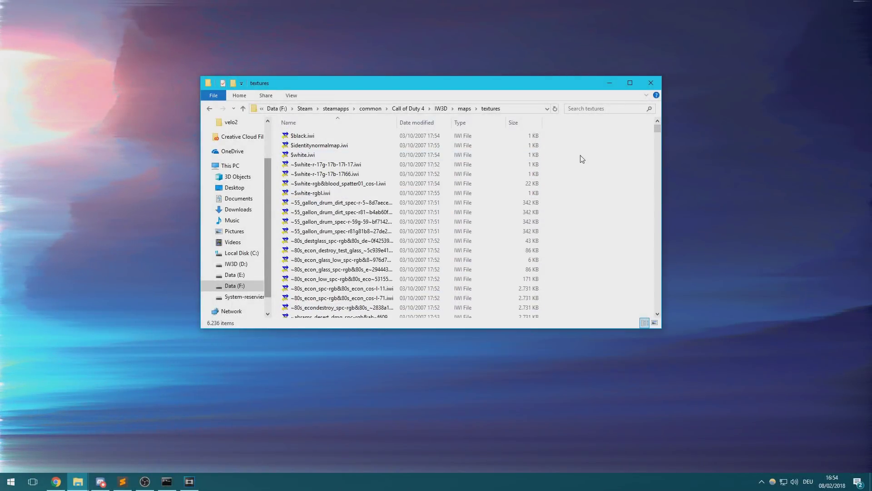
Step: Switch to Chrome and download the IWI_x_DDS installer from the IWI_X_DDS page on diegologic.net
{"action": "key", "text": "alt+Tab"}
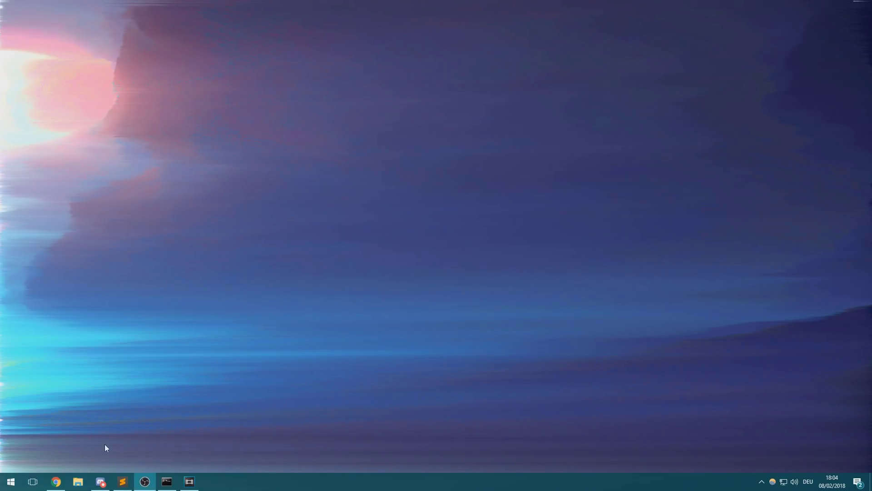
{"action": "left_click", "coordinate": [55, 481]}
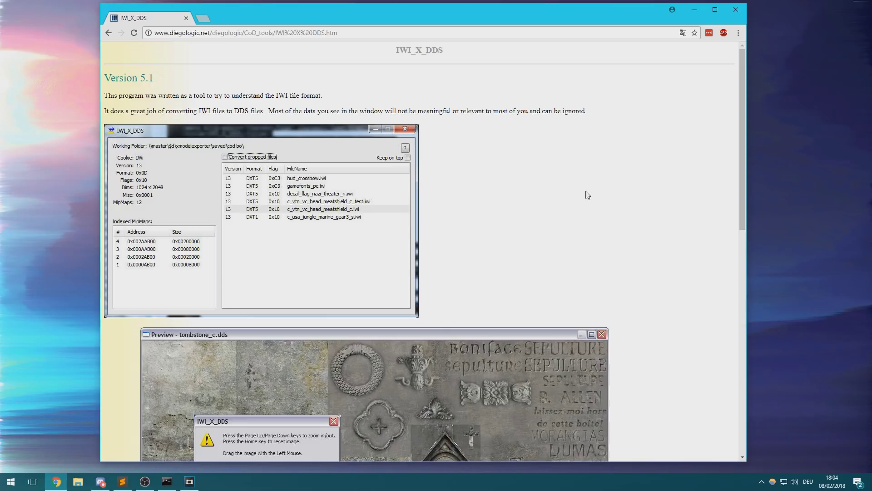
{"action": "scroll", "coordinate": [483, 162], "scroll_direction": "down", "scroll_amount": 6}
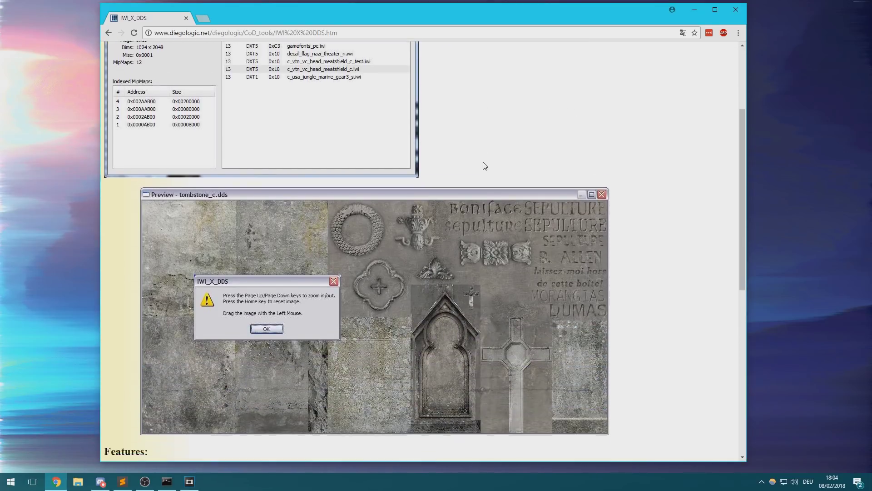
{"action": "scroll", "coordinate": [483, 161], "scroll_direction": "down", "scroll_amount": 5}
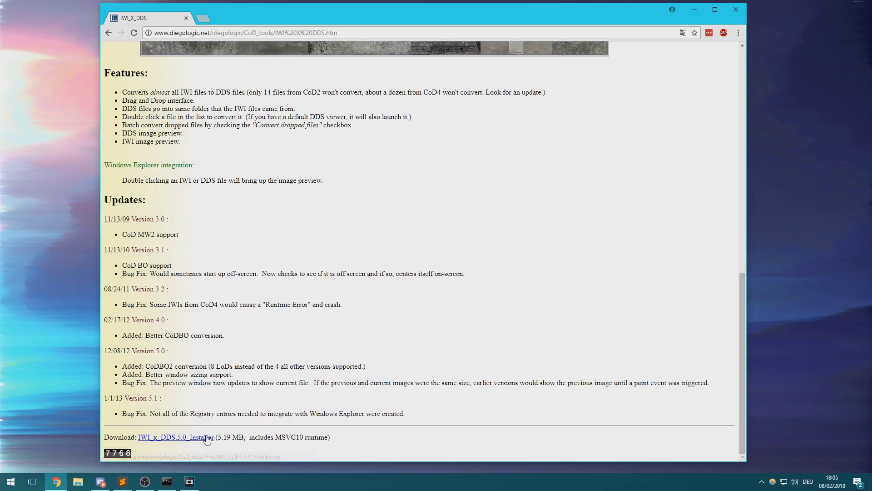
{"action": "left_click", "coordinate": [191, 437]}
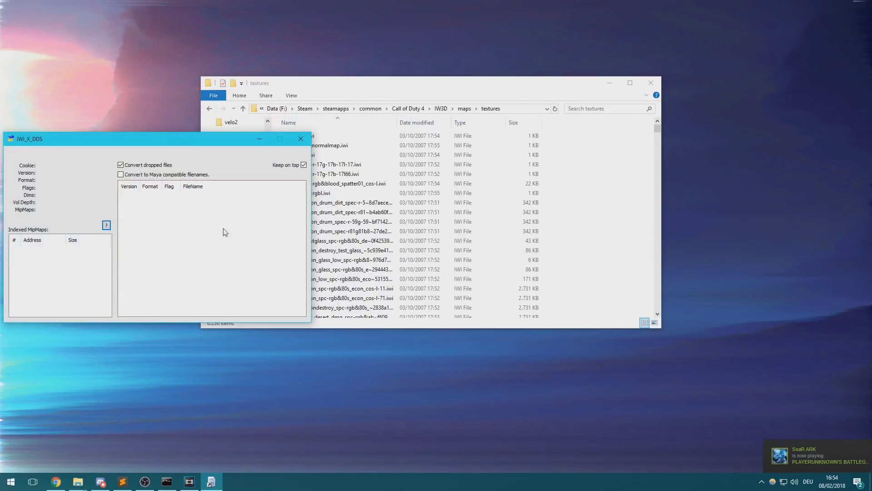
Step: Enable Convert dropped files in IWI_X_DDS, and place its window beside the textures folder window
{"action": "left_click_drag", "start_coordinate": [194, 142], "coordinate": [272, 146]}
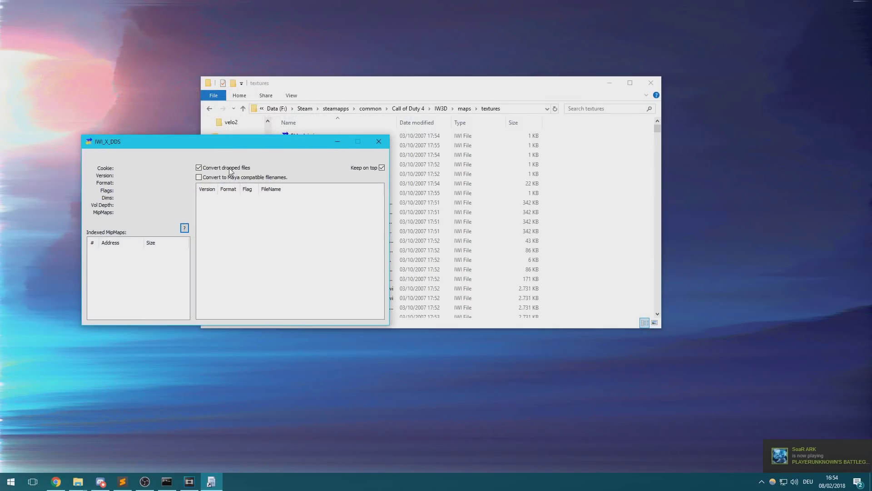
{"action": "left_click", "coordinate": [199, 169]}
{"action": "left_click", "coordinate": [574, 179]}
{"action": "left_click_drag", "start_coordinate": [418, 86], "coordinate": [628, 88]}
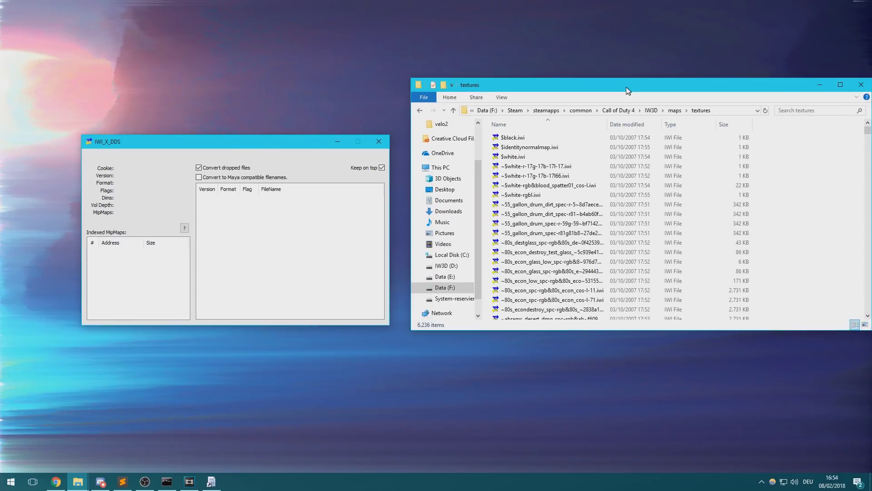
Step: Convert every IWI file in the textures folder to DDS with IWI_X_DDS, dismissing each unknown file format message
{"action": "left_click", "coordinate": [547, 175]}
{"action": "key", "text": "ctrl+a"}
{"action": "left_click_drag", "start_coordinate": [546, 175], "coordinate": [279, 232]}
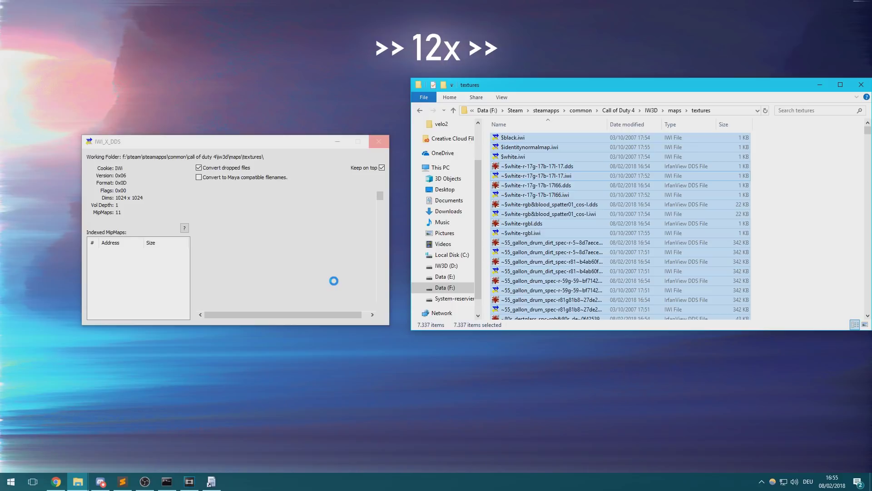
{"action": "left_click", "coordinate": [211, 482]}
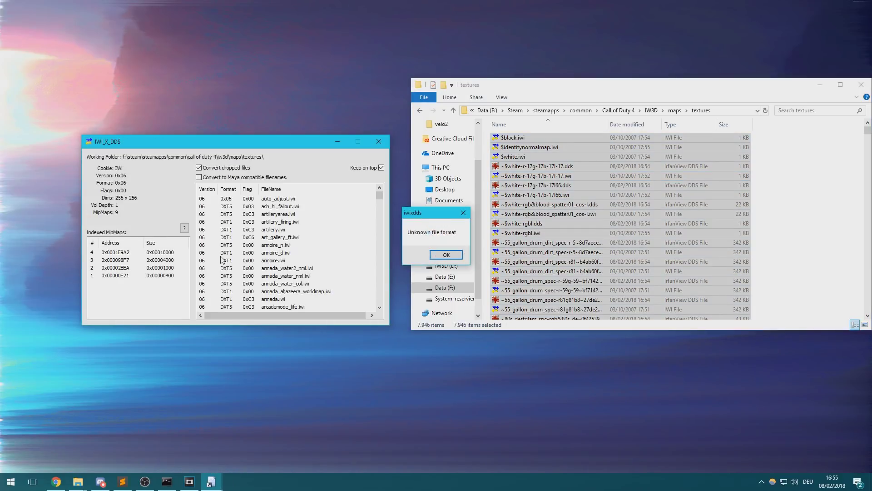
{"action": "left_click", "coordinate": [446, 254]}
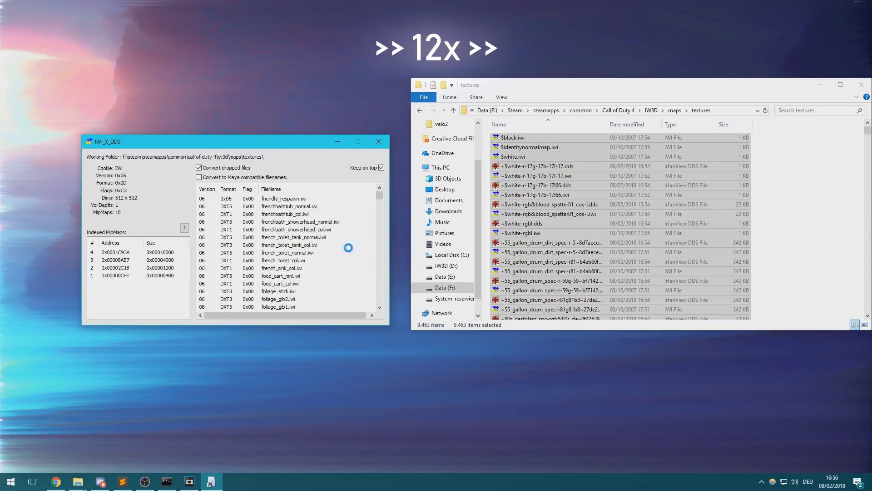
{"action": "key", "text": "Return"}
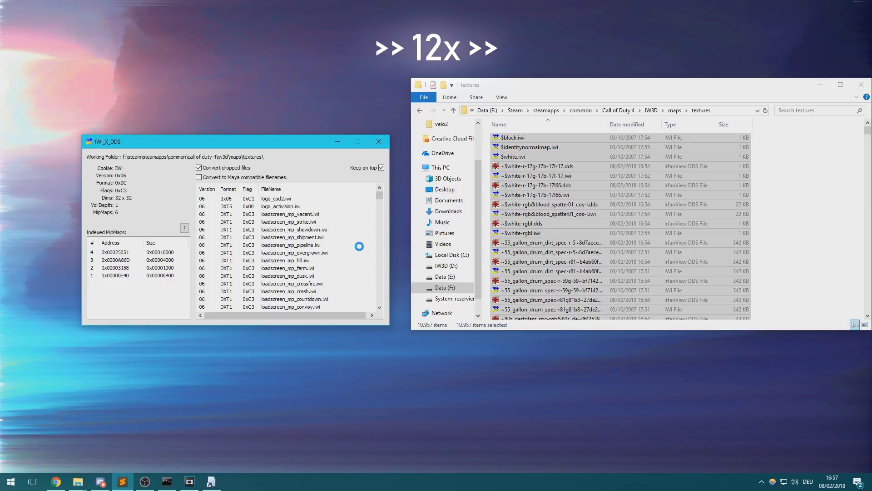
{"action": "key", "text": "Return"}
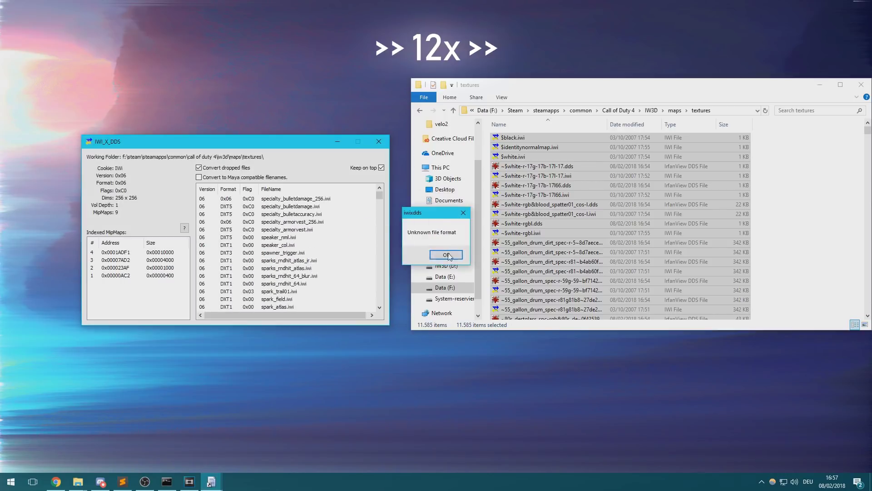
{"action": "left_click", "coordinate": [446, 256]}
{"action": "left_click", "coordinate": [435, 258]}
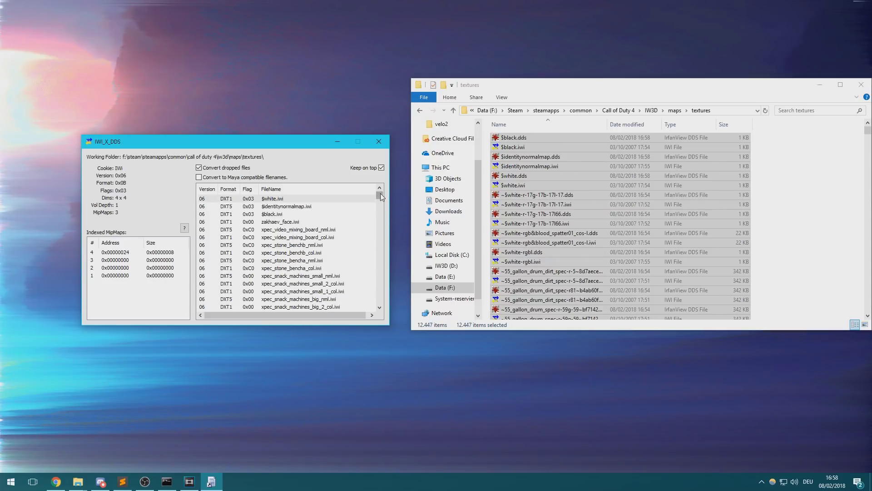
Step: Permanently delete all *.iwi files from the textures folder, and leave the search results
{"action": "left_click", "coordinate": [527, 166]}
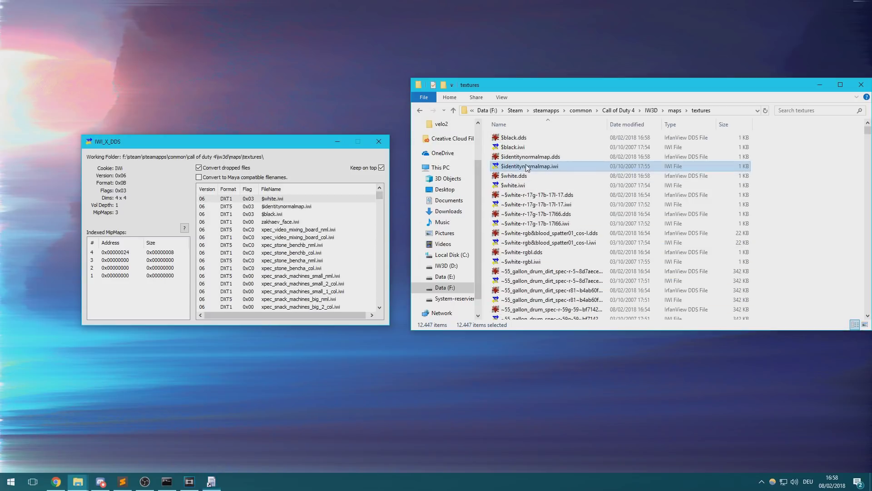
{"action": "left_click", "coordinate": [782, 111]}
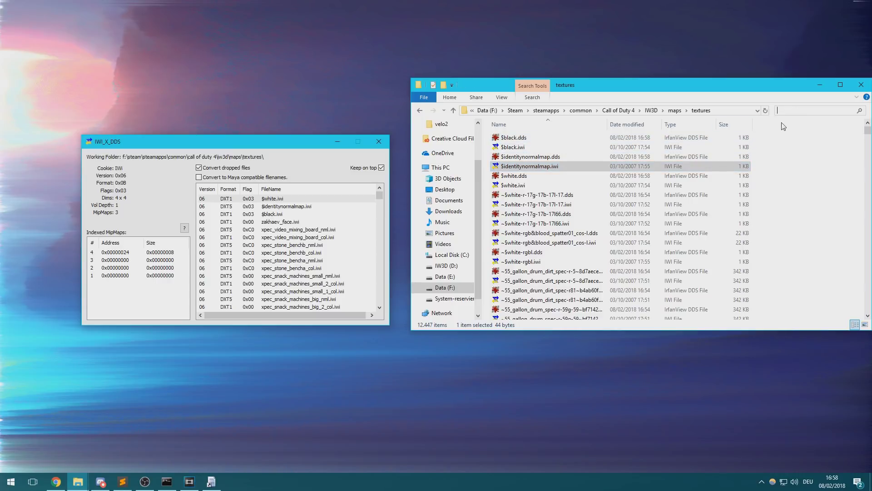
{"action": "type", "text": "*.iwi"}
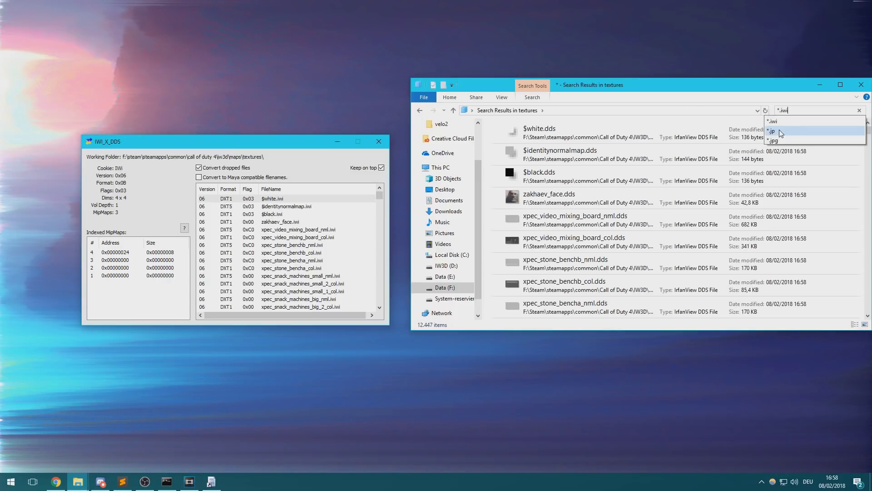
{"action": "left_click", "coordinate": [665, 139]}
{"action": "key", "text": "ctrl+a"}
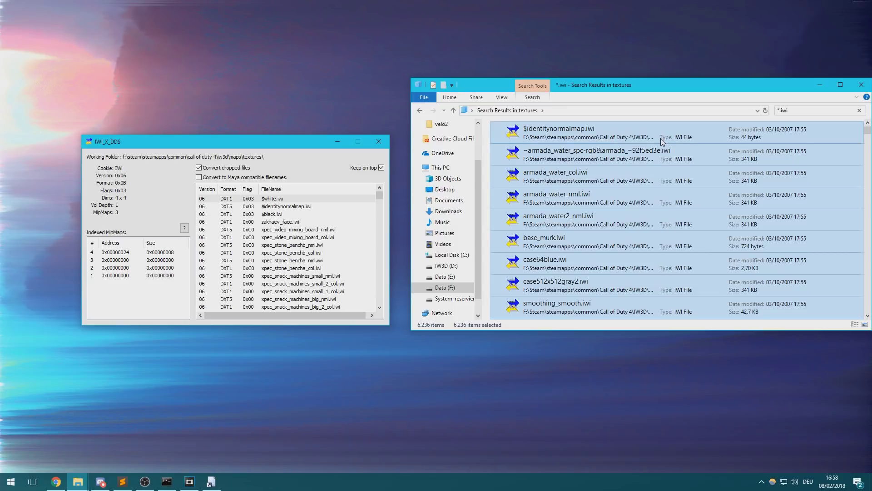
{"action": "key", "text": "shift+Delete"}
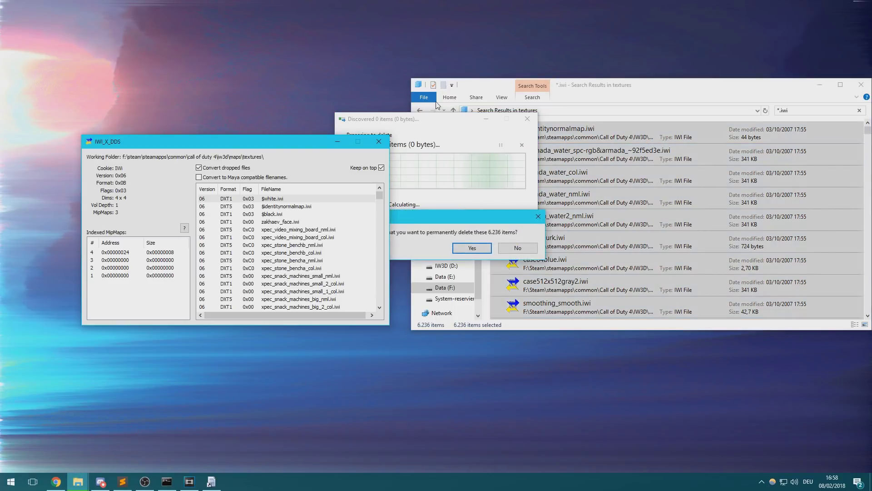
{"action": "left_click", "coordinate": [464, 245]}
{"action": "left_click_drag", "start_coordinate": [421, 119], "coordinate": [497, 99]}
{"action": "left_click_drag", "start_coordinate": [318, 141], "coordinate": [280, 133]}
{"action": "left_click", "coordinate": [498, 99]}
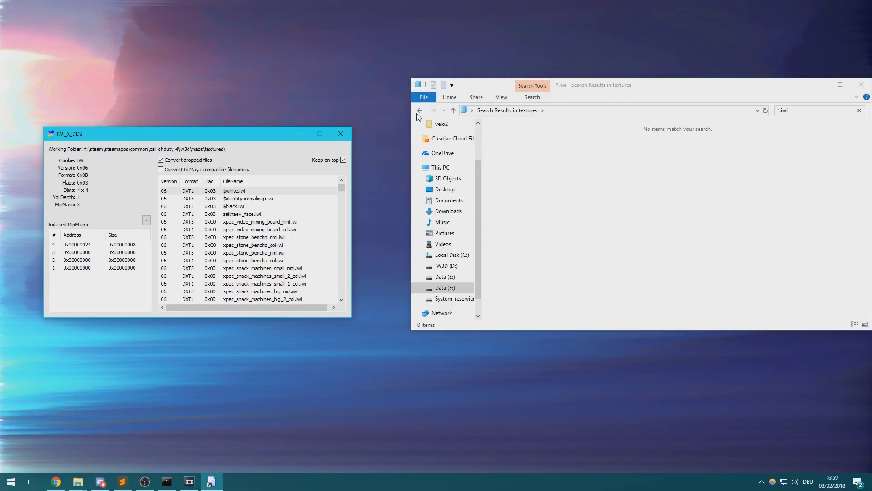
{"action": "left_click", "coordinate": [421, 111]}
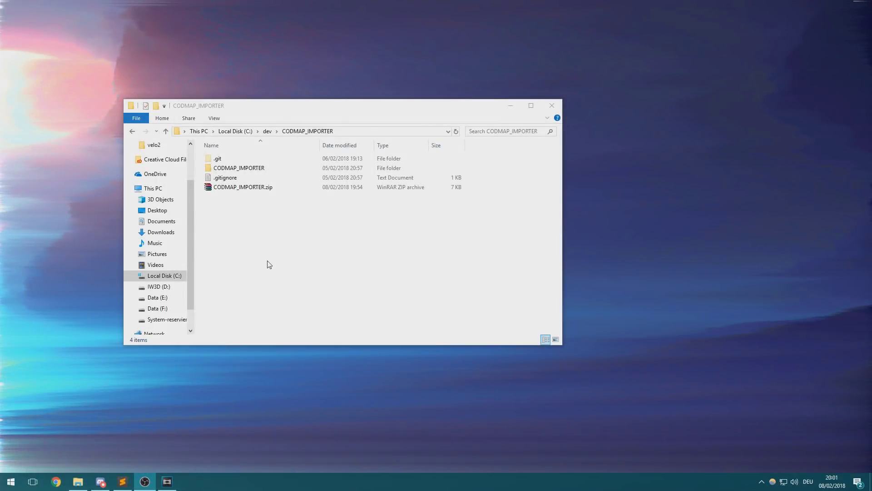
Step: Locate the CODMAP_IMPORTER.zip archive in the C:\dev\CODMAP_IMPORTER folder
{"action": "left_click_drag", "start_coordinate": [244, 210], "coordinate": [235, 187]}
{"action": "left_click", "coordinate": [248, 201]}
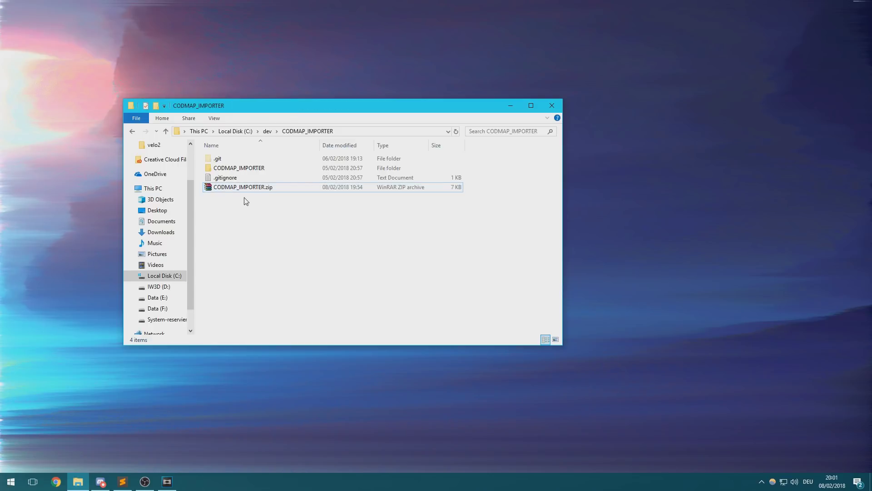
{"action": "left_click", "coordinate": [241, 188]}
{"action": "left_click", "coordinate": [234, 192]}
{"action": "left_click", "coordinate": [235, 189]}
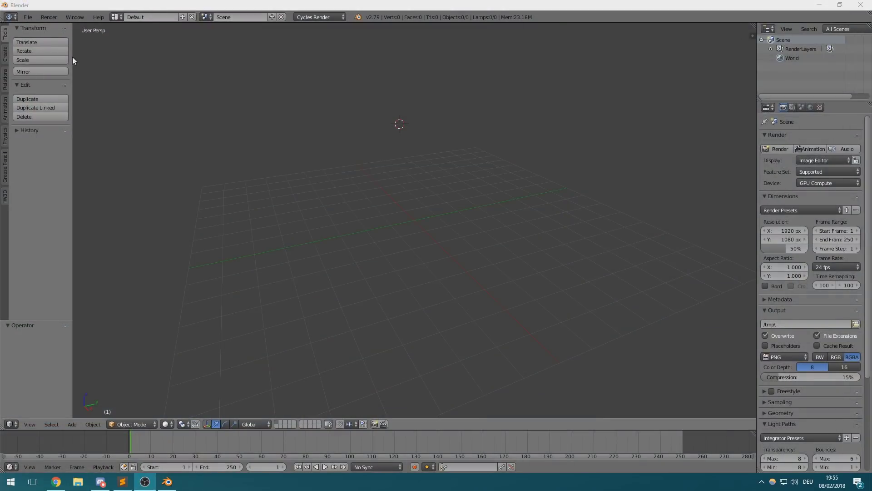
Step: Switch to Blender and install the add-on from C:\dev\CODMAP_IMPORTER\CODMAP_IMPORTER.zip
{"action": "left_click", "coordinate": [27, 17]}
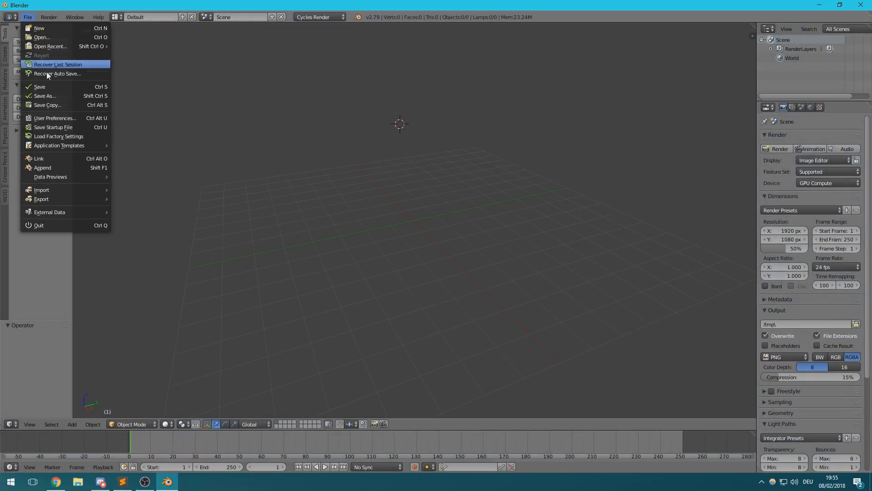
{"action": "left_click", "coordinate": [54, 119]}
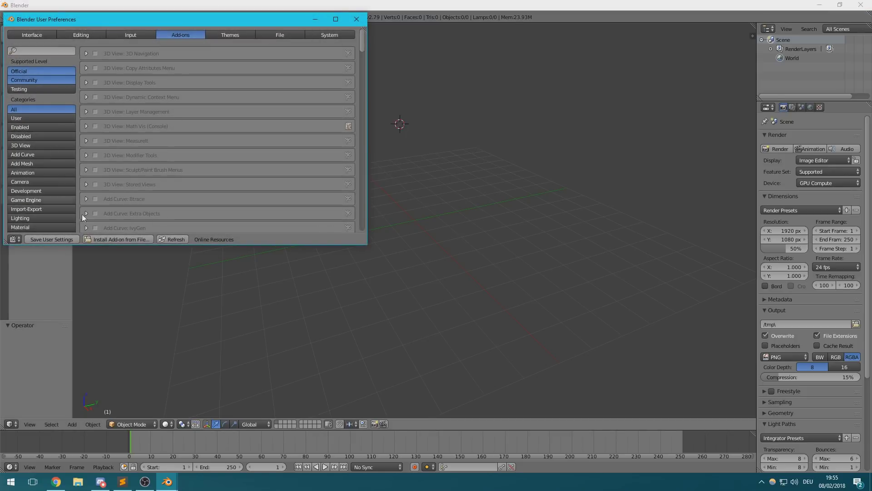
{"action": "left_click", "coordinate": [109, 241]}
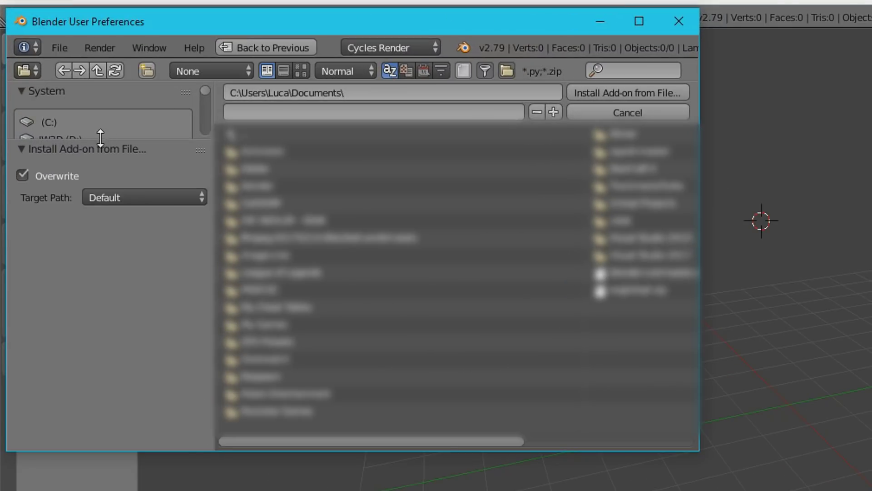
{"action": "left_click", "coordinate": [68, 122]}
{"action": "double_click", "coordinate": [237, 151]}
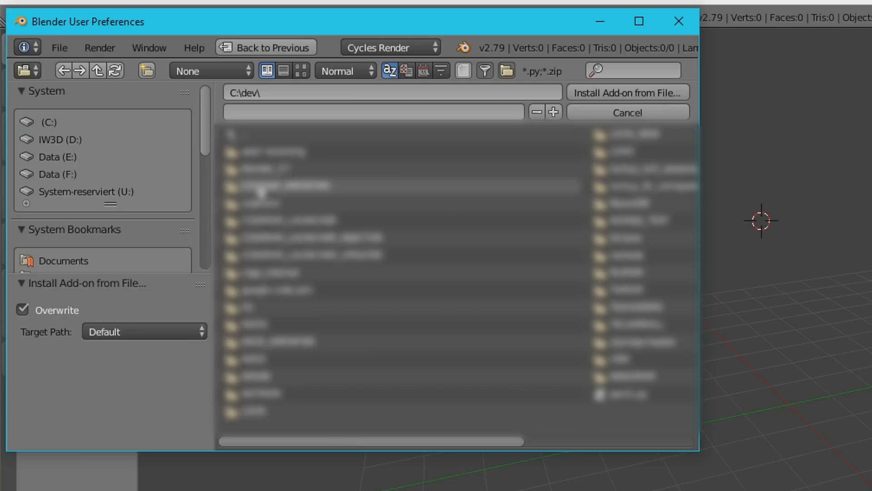
{"action": "double_click", "coordinate": [307, 186]}
{"action": "left_click", "coordinate": [299, 168]}
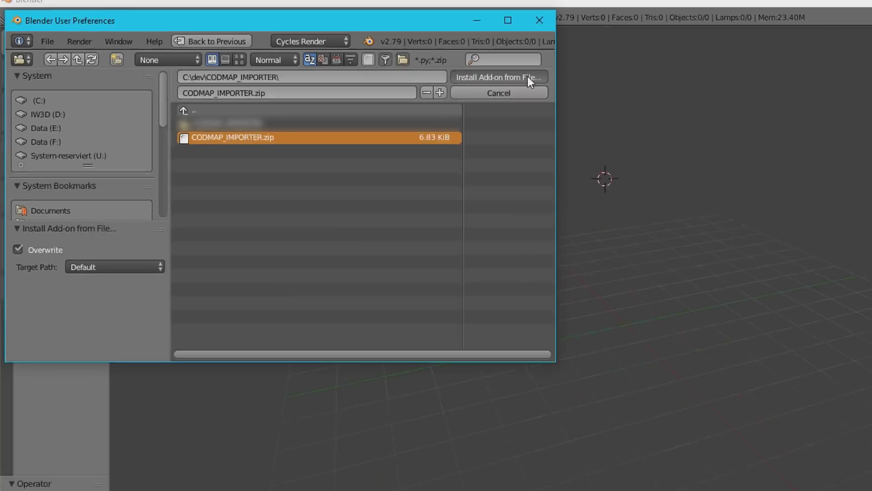
{"action": "left_click", "coordinate": [672, 94]}
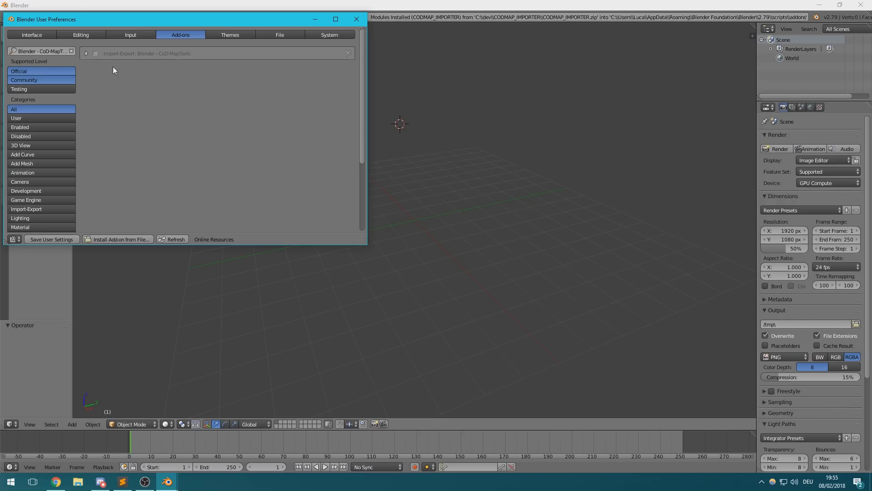
Step: Enable the Blender - CoD-MapTools add-on, save the user settings and close the preferences
{"action": "left_click", "coordinate": [86, 53]}
{"action": "left_click", "coordinate": [95, 53]}
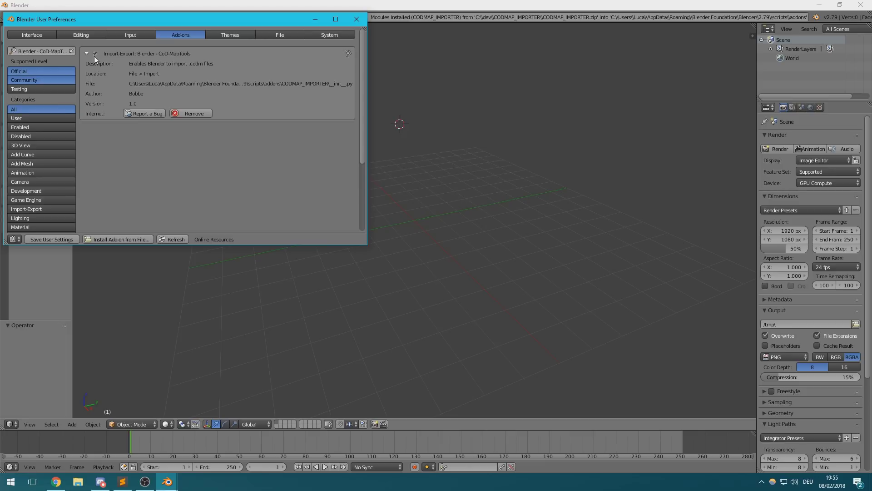
{"action": "left_click", "coordinate": [56, 241]}
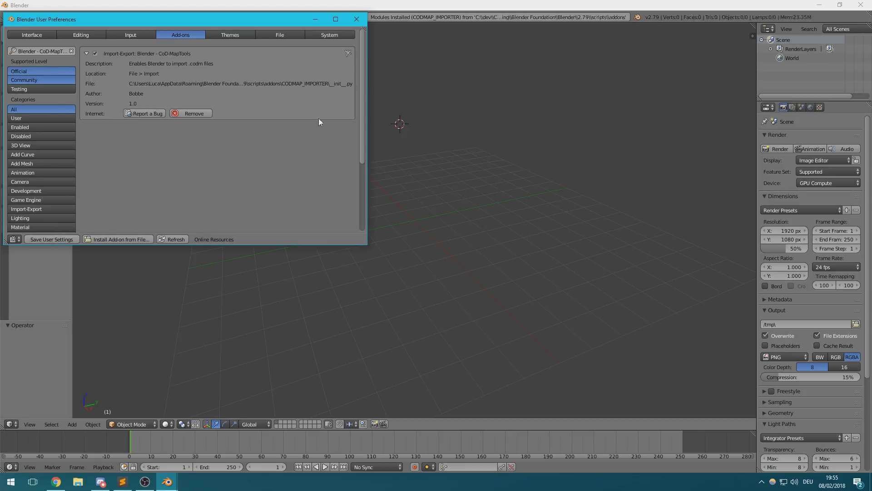
{"action": "left_click", "coordinate": [356, 19]}
Step: Import the CODMAP file mp_crash.codm from the Call of Duty 4\IW3D\maps folder
{"action": "left_click", "coordinate": [28, 17]}
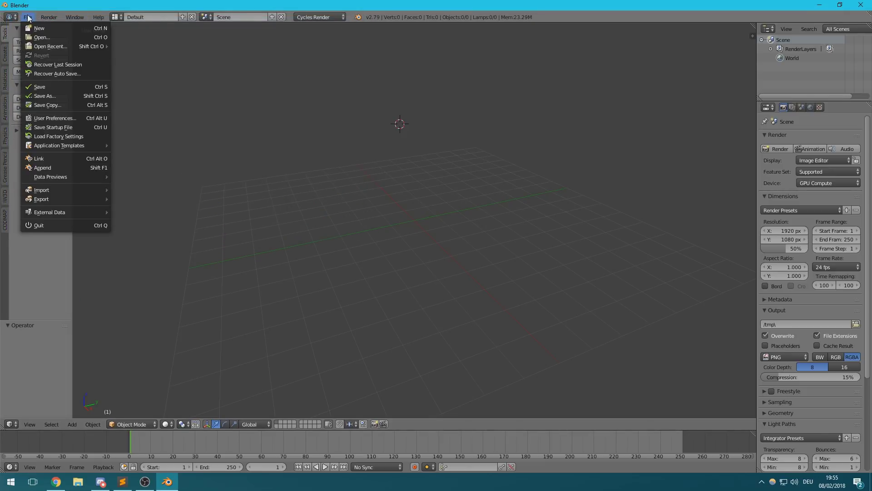
{"action": "mouse_move", "coordinate": [50, 190]}
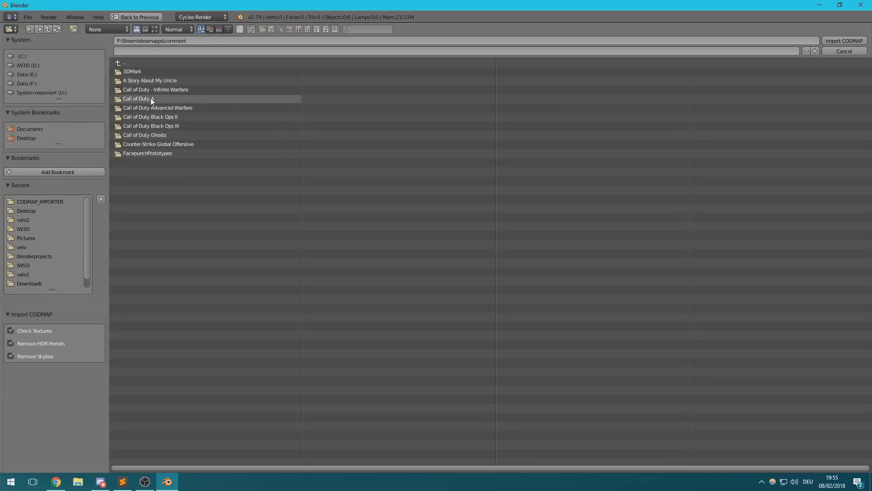
{"action": "left_click", "coordinate": [151, 98]}
{"action": "left_click", "coordinate": [152, 89]}
{"action": "left_click", "coordinate": [151, 72]}
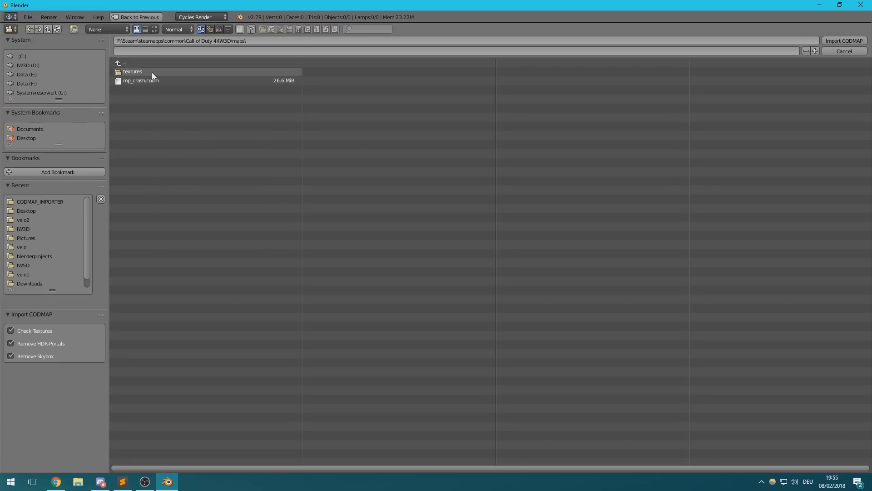
{"action": "left_click", "coordinate": [152, 81]}
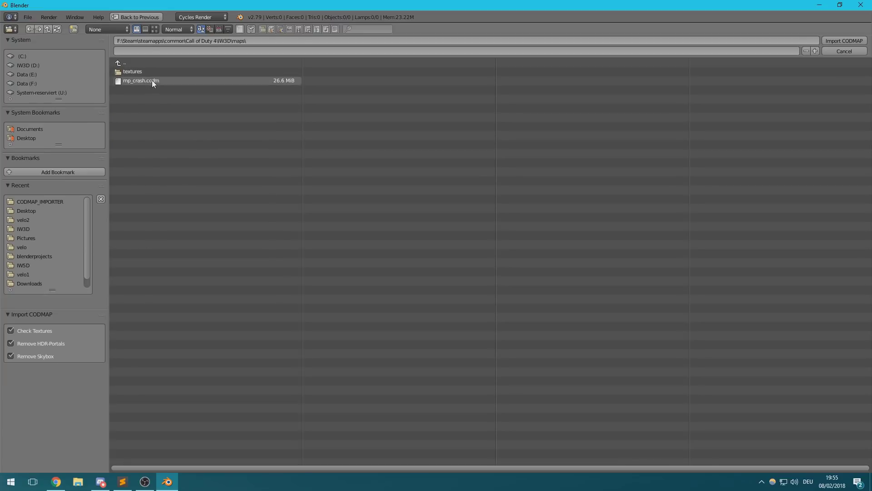
{"action": "left_click", "coordinate": [830, 40]}
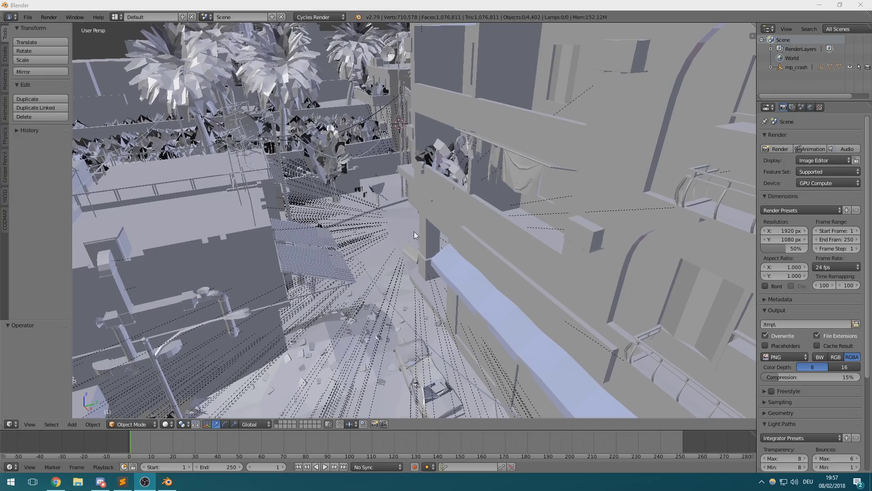
Step: Inspect the imported Crash map by flying through it in the 3D view
{"action": "middle_click_drag", "start_coordinate": [391, 217], "coordinate": [283, 196]}
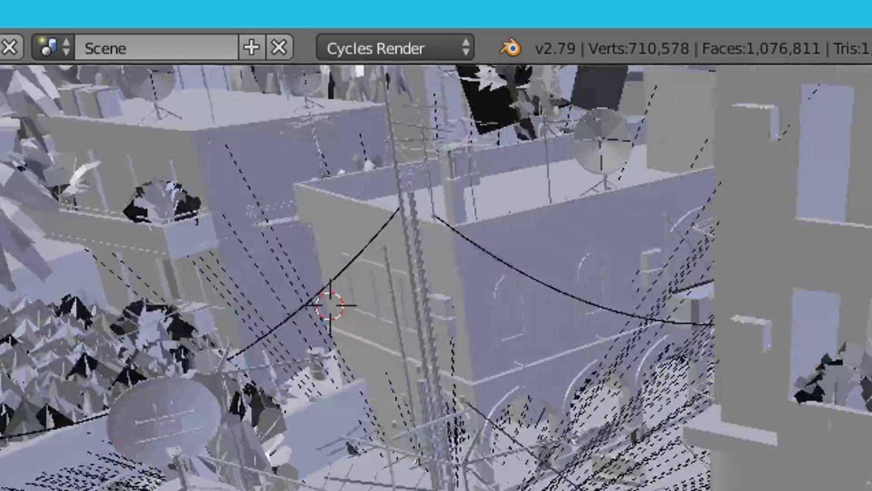
{"action": "key", "text": "shift+f"}
{"action": "key", "text": "w"}
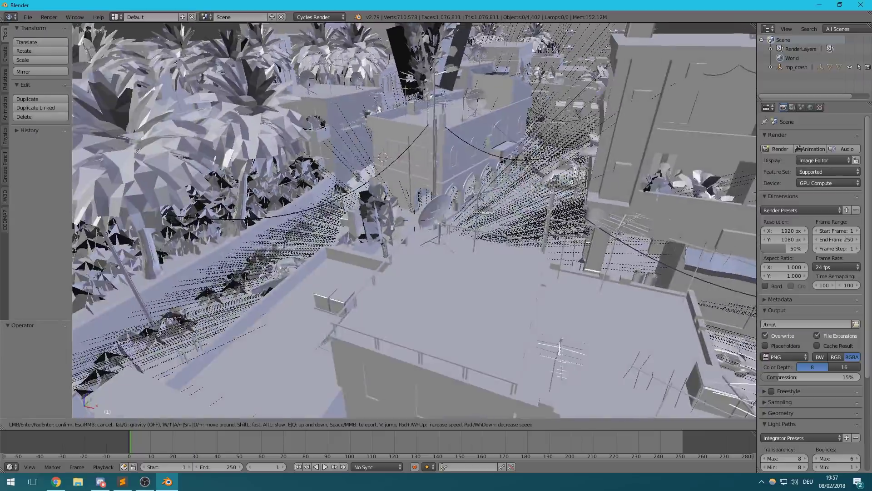
{"action": "key", "text": "w"}
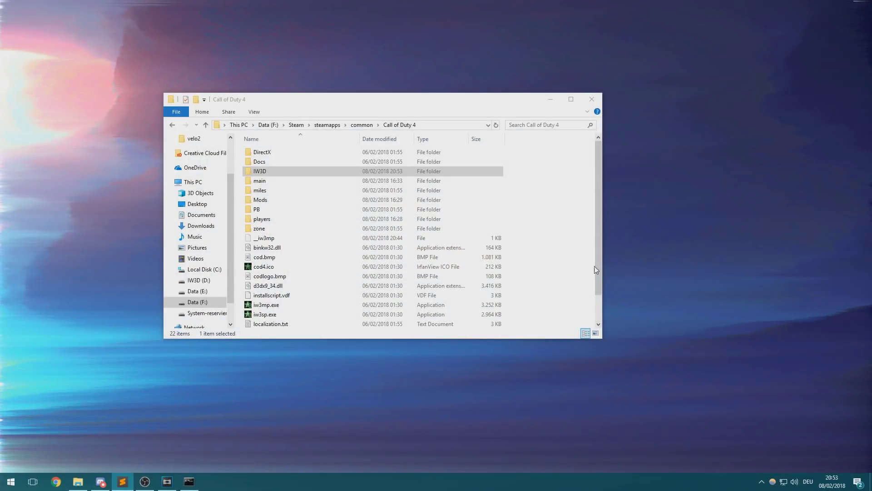
Step: Switch to File Explorer and launch iw3mp.exe from the Call of Duty 4 folder, declining safe mode
{"action": "left_click", "coordinate": [547, 270]}
{"action": "scroll", "coordinate": [505, 274], "scroll_direction": "down", "scroll_amount": 1}
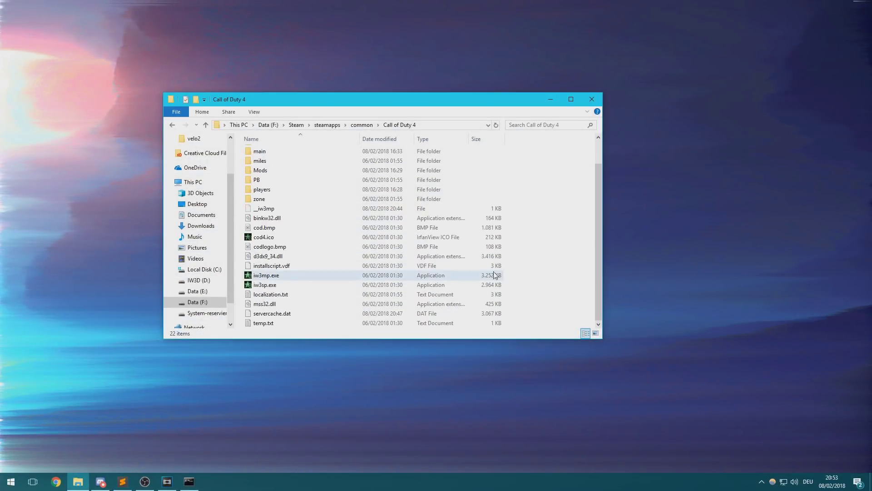
{"action": "double_click", "coordinate": [340, 275]}
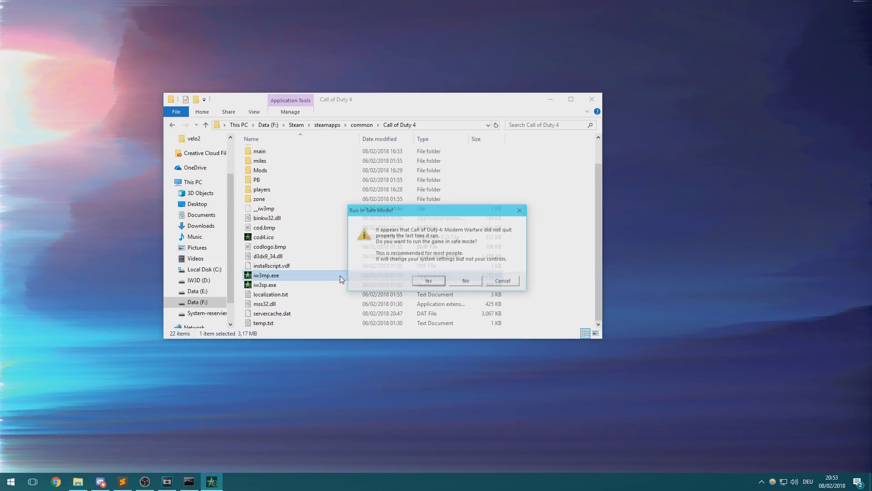
{"action": "left_click", "coordinate": [470, 281]}
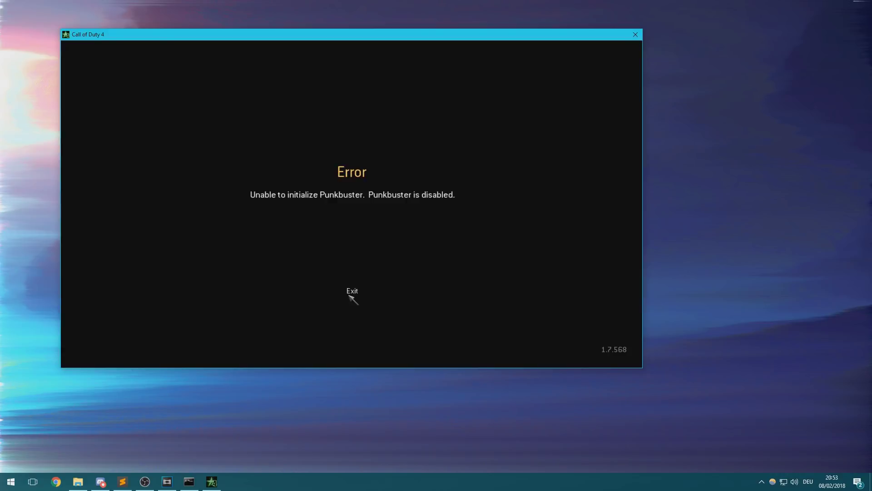
Step: Launch the animfix mod from the Call of Duty 4 main menu
{"action": "left_click", "coordinate": [350, 294]}
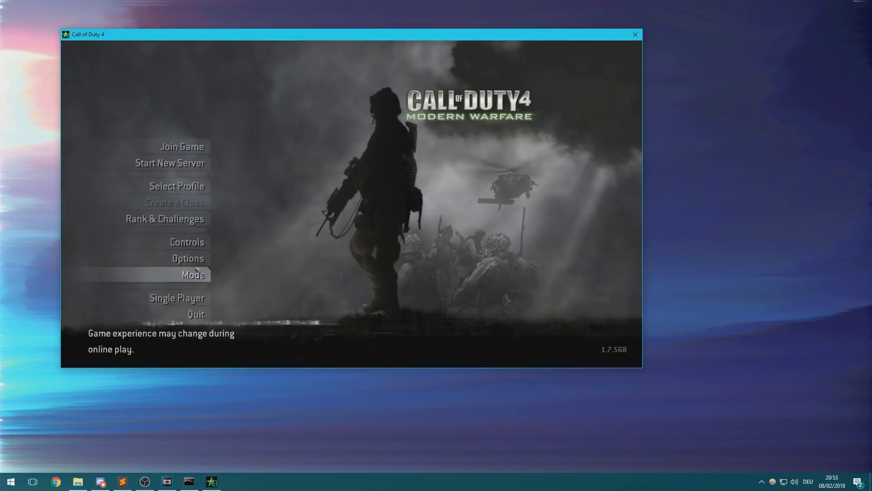
{"action": "left_click", "coordinate": [199, 269]}
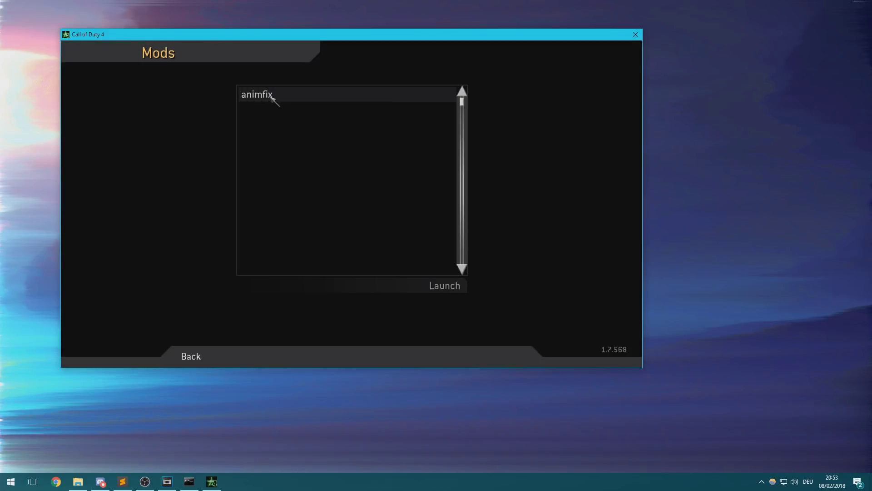
{"action": "double_click", "coordinate": [271, 97]}
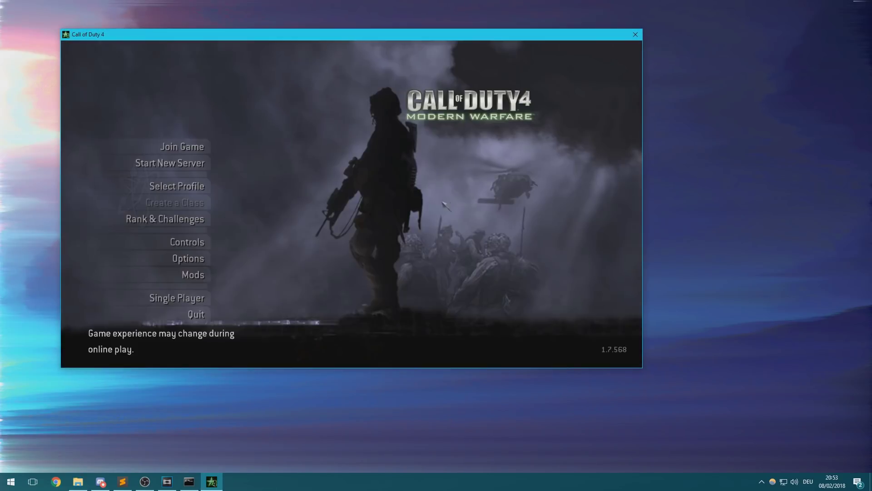
Step: Switch to the CODMVM Launcher, open the IW3D page and submit the IW3D access key
{"action": "key", "text": "alt+Tab"}
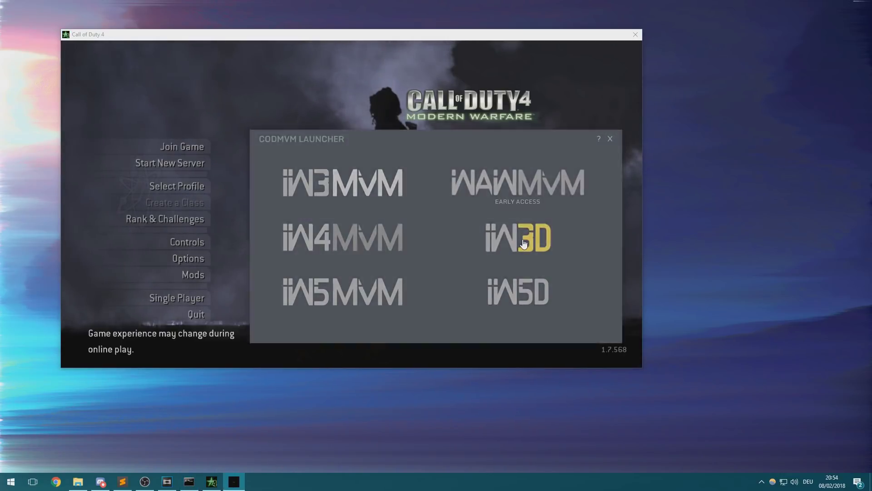
{"action": "left_click", "coordinate": [525, 245]}
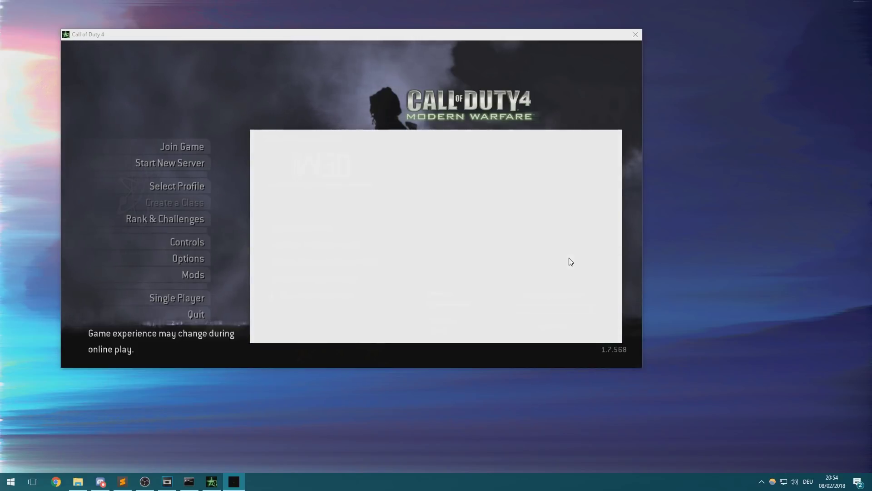
{"action": "left_click", "coordinate": [544, 309]}
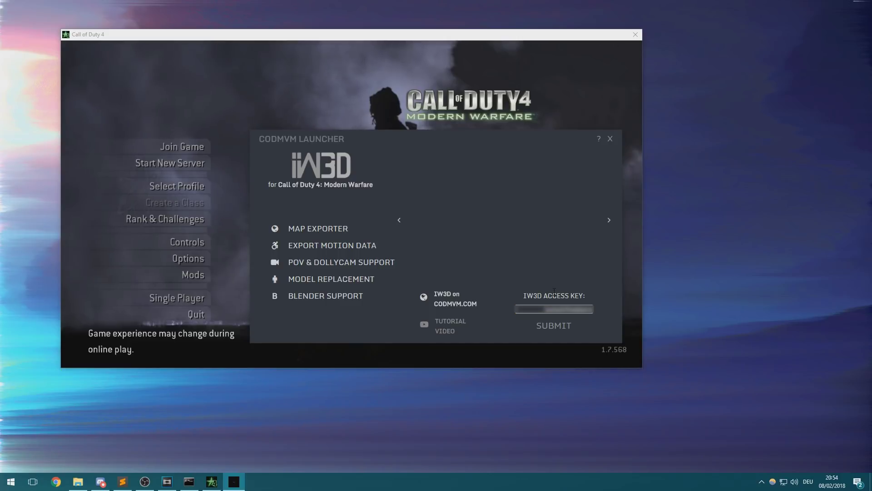
{"action": "left_click", "coordinate": [553, 331]}
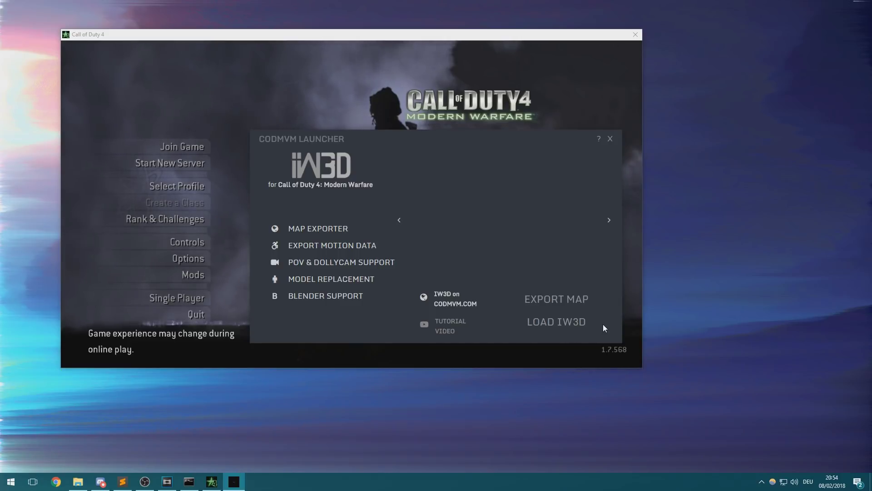
Step: Load IW3D into the running game, close the launcher and move the console window clear of the game menu
{"action": "left_click", "coordinate": [574, 321]}
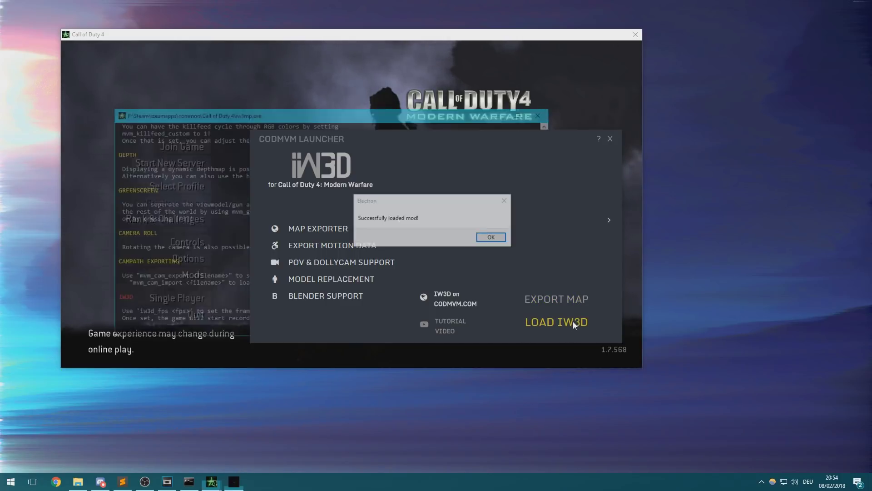
{"action": "left_click", "coordinate": [492, 237]}
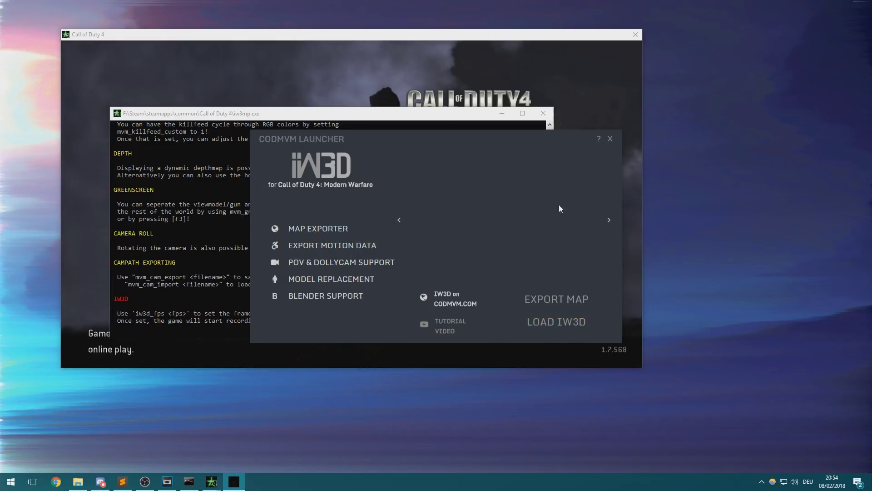
{"action": "left_click", "coordinate": [610, 139]}
{"action": "left_click_drag", "start_coordinate": [405, 116], "coordinate": [636, 196]}
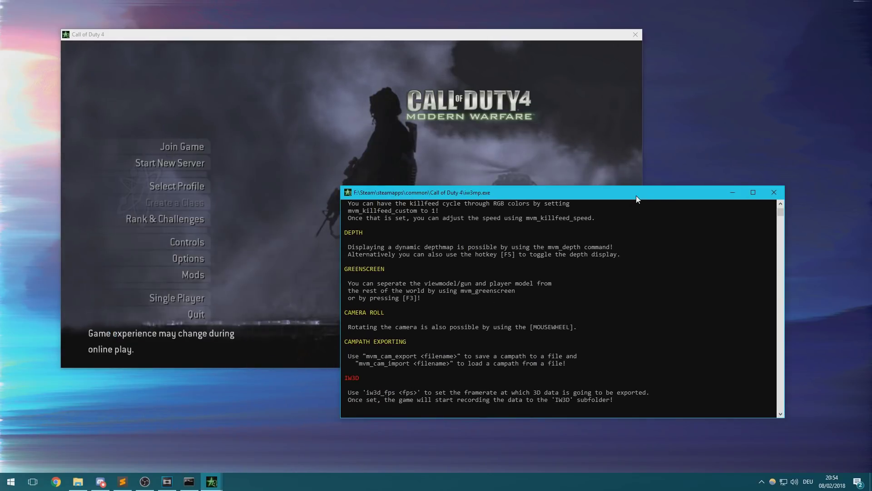
Step: Play the demo skrills_crashhelibounce through the in-game console and hide the demo playback menu
{"action": "left_click", "coordinate": [507, 154]}
{"action": "key", "text": "grave"}
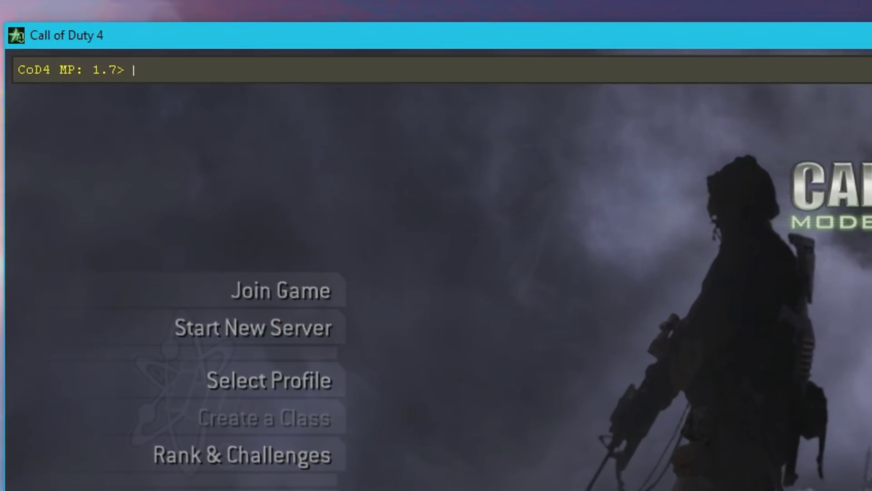
{"action": "type", "text": "/"}
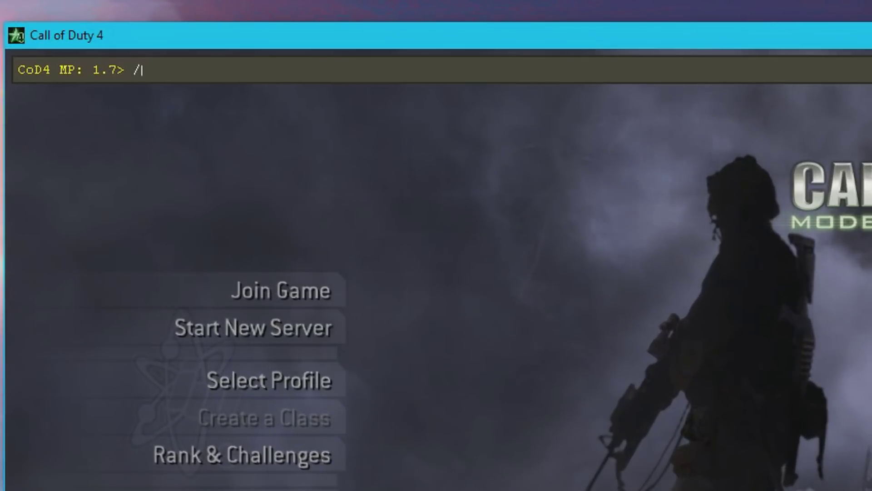
{"action": "type", "text": "demo skrill"}
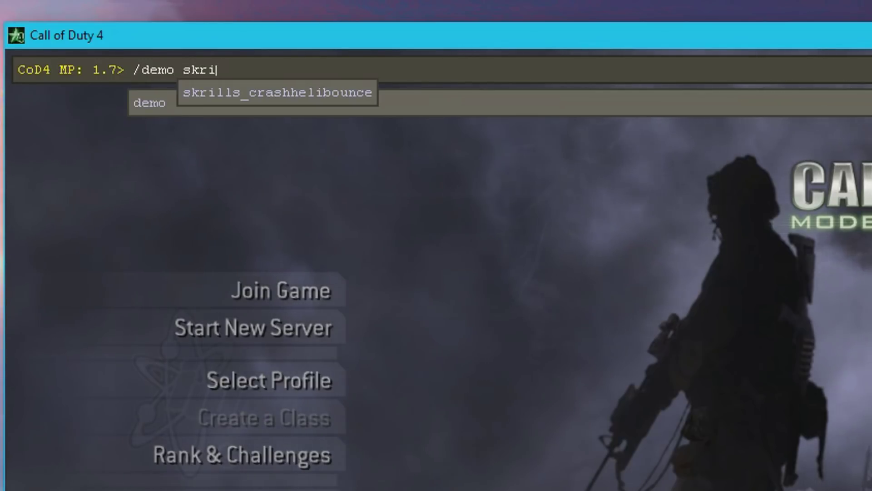
{"action": "key", "text": "Tab"}
{"action": "key", "text": "Return"}
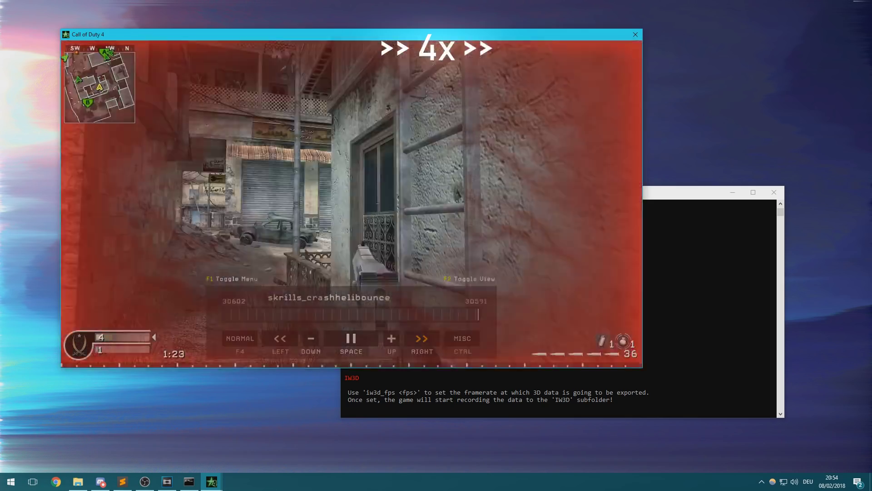
{"action": "key", "text": "F1"}
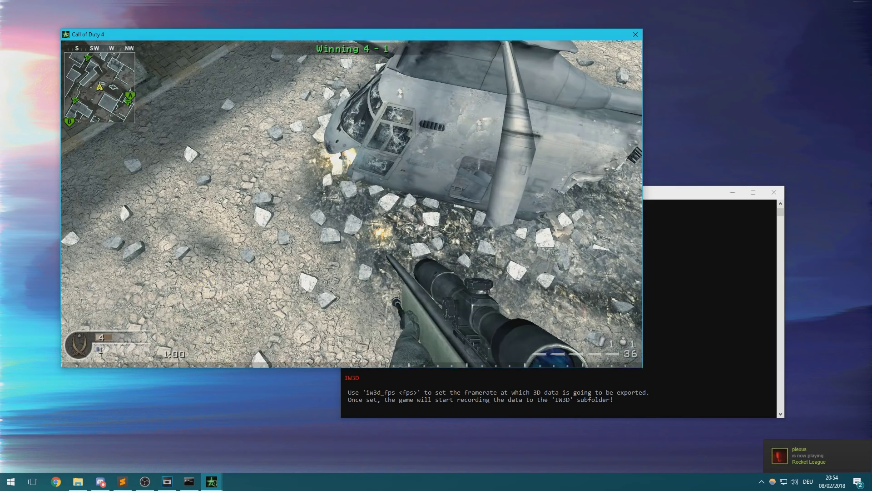
Step: Start the IW3D recording at the helicopter scene by setting iw3d_fps to 300 in the in-game console
{"action": "key", "text": "grave"}
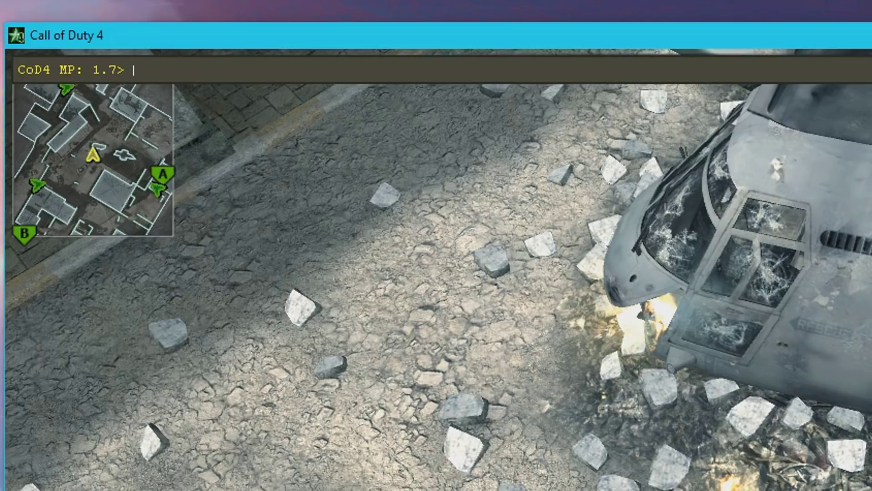
{"action": "type", "text": "/iw3d"}
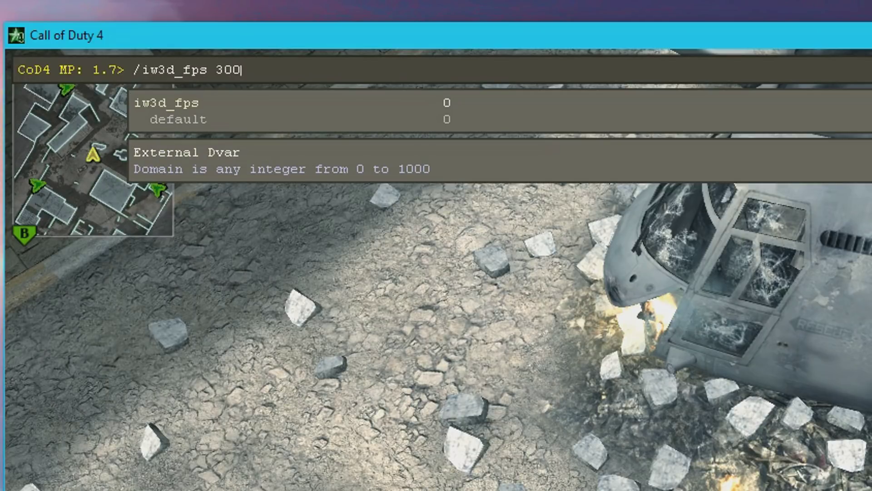
{"action": "type", "text": "_fps 300"}
{"action": "key", "text": "Return"}
{"action": "key", "text": "grave"}
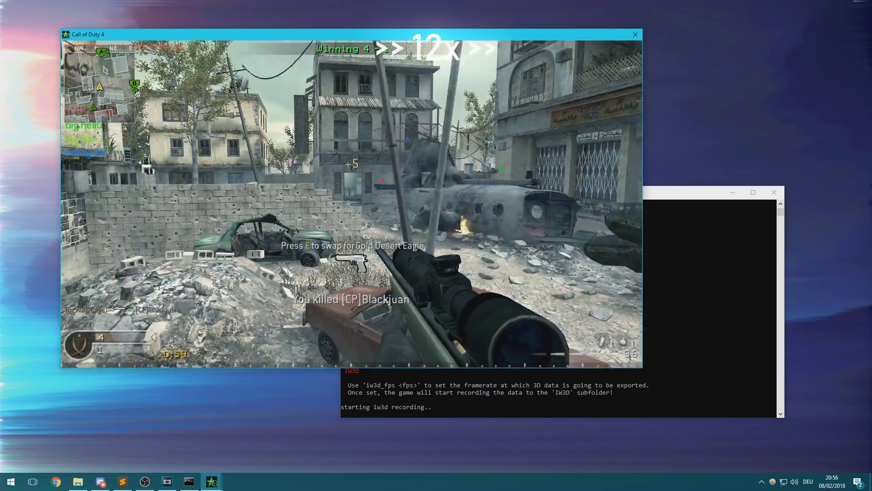
Step: Stop the IW3D recording by setting iw3d_fps to 0, and close the game through its external console window
{"action": "key", "text": "grave"}
{"action": "type", "text": "/iw3d_fps 300"}
{"action": "key", "text": "BackSpace"}
{"action": "key", "text": "BackSpace"}
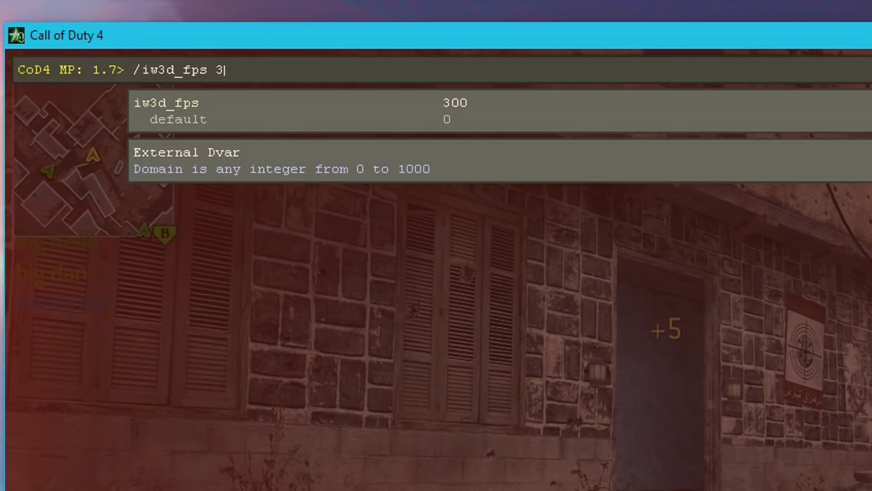
{"action": "key", "text": "BackSpace"}
{"action": "type", "text": "0"}
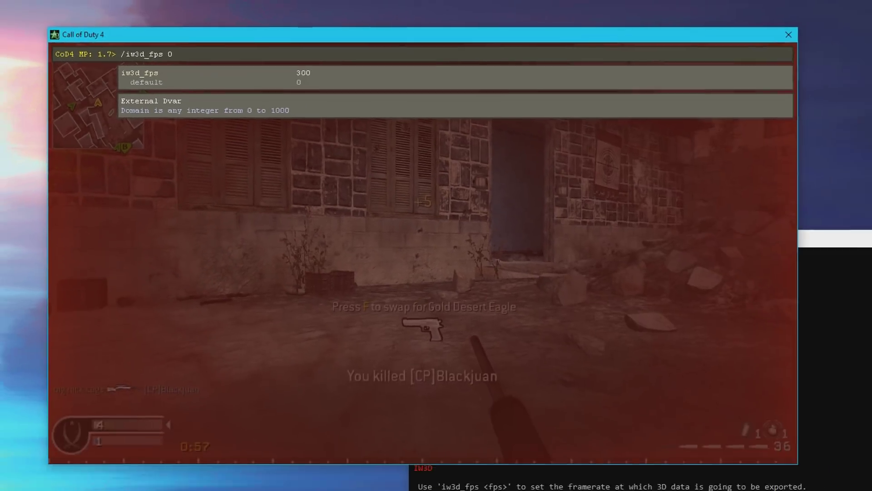
{"action": "key", "text": "Return"}
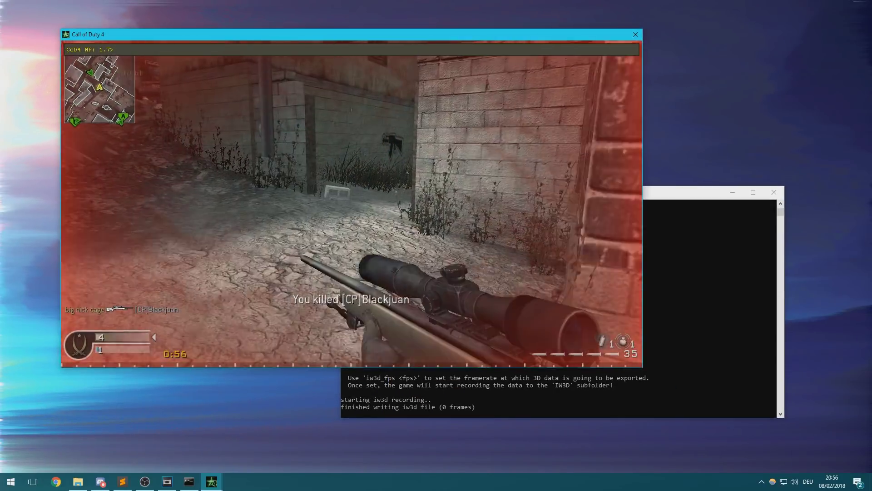
{"action": "key", "text": "grave"}
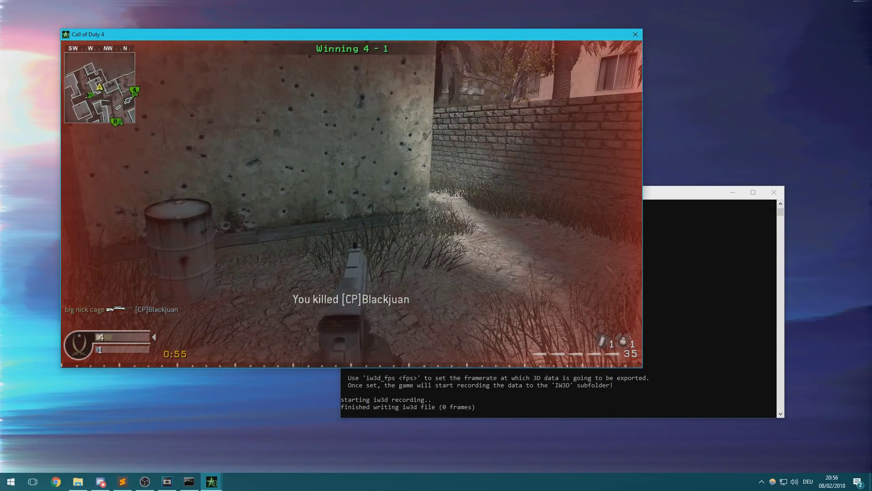
{"action": "key", "text": "alt+Tab"}
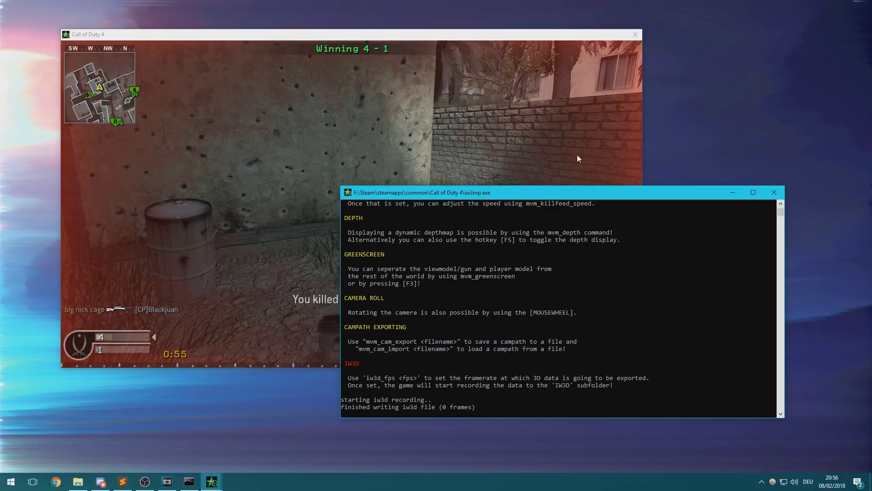
{"action": "left_click", "coordinate": [770, 193]}
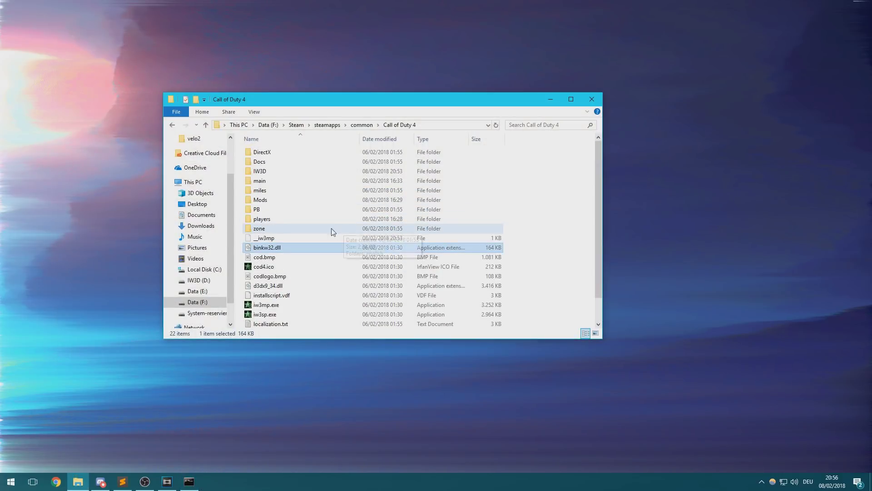
Step: Check the exported skrills_crashhelibounce.iw3d file and image sequence in the Call of Duty 4\IW3D folder
{"action": "double_click", "coordinate": [296, 171]}
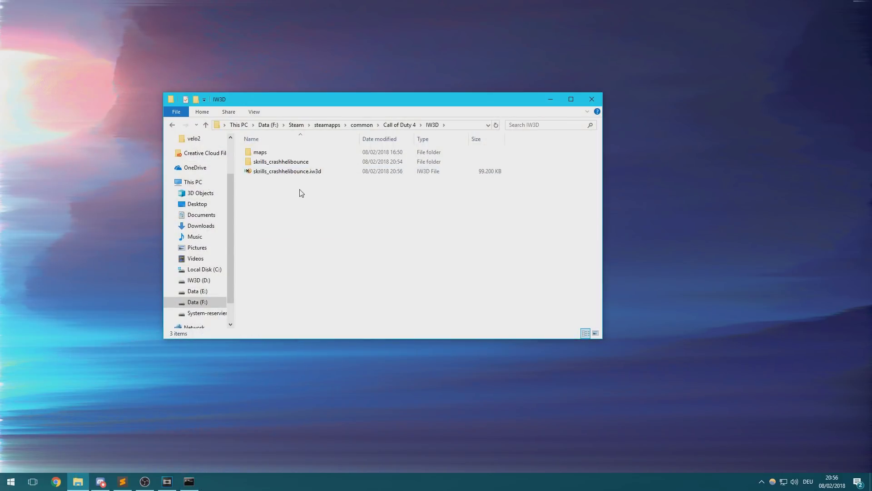
{"action": "left_click", "coordinate": [313, 175]}
{"action": "double_click", "coordinate": [300, 161]}
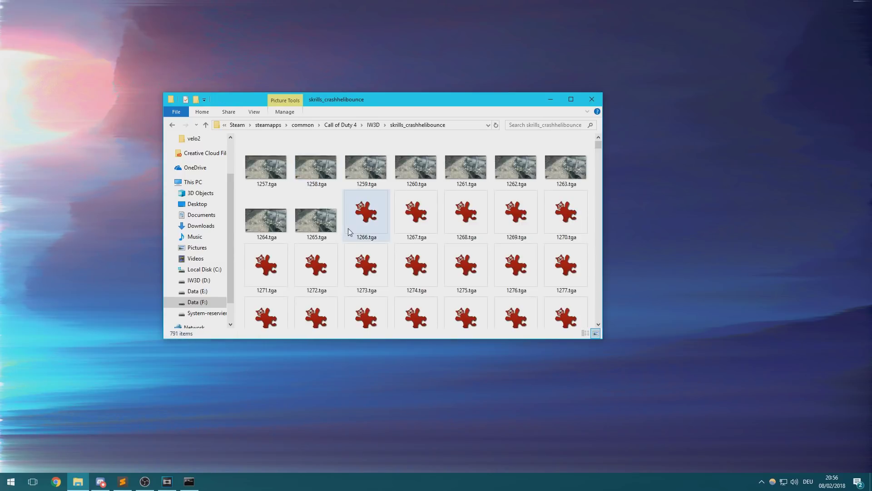
{"action": "left_click", "coordinate": [373, 125]}
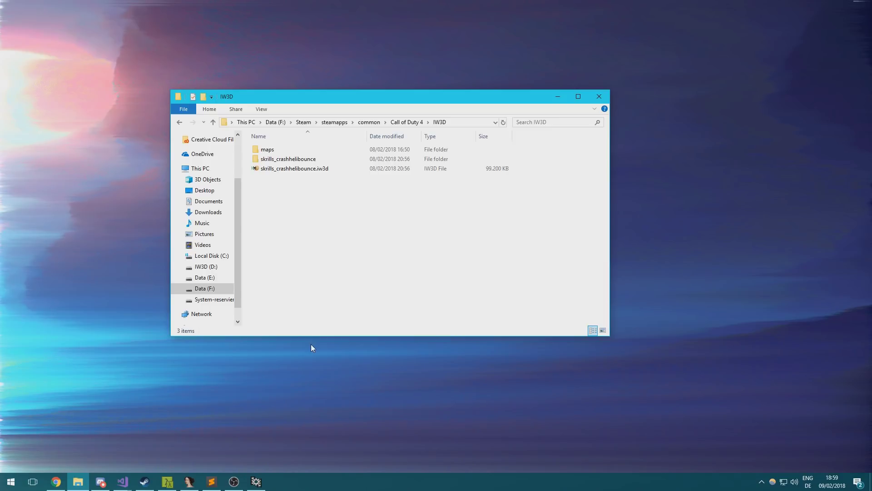
Step: Bring up VirtualDub and load the image sequence starting at 1257.tga from the skrills_crashhelibounce folder
{"action": "left_click", "coordinate": [256, 481]}
{"action": "left_click", "coordinate": [256, 98]}
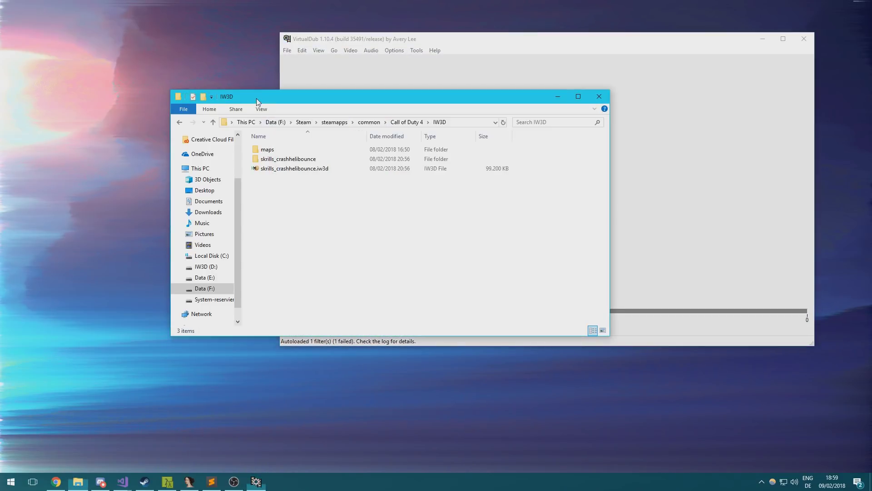
{"action": "double_click", "coordinate": [277, 159]}
{"action": "left_click", "coordinate": [275, 170]}
{"action": "left_click_drag", "start_coordinate": [275, 170], "coordinate": [512, 86]}
Step: Change the image sequence's source frame rate to 300 fps
{"action": "left_click_drag", "start_coordinate": [298, 314], "coordinate": [287, 314]}
{"action": "key", "text": "ctrl+r"}
{"action": "left_click", "coordinate": [295, 92]}
{"action": "type", "text": "300"}
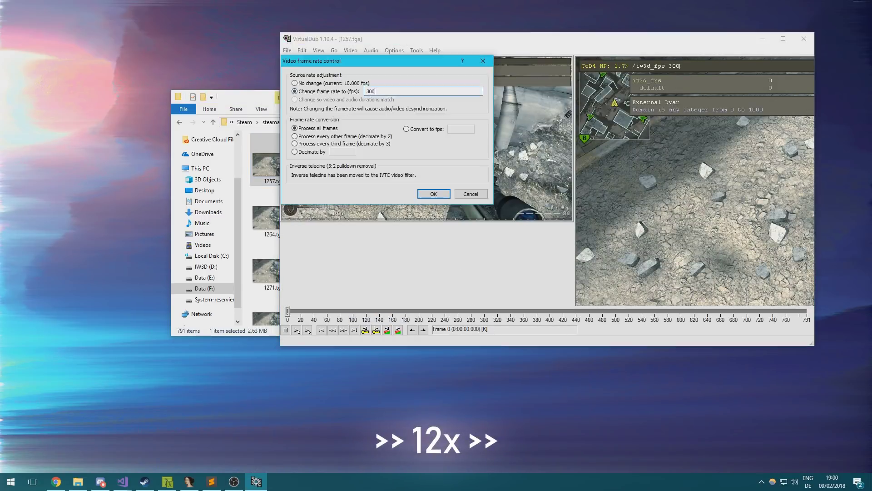
{"action": "key", "text": "Return"}
Step: Save the sequence as raw.avi in the skrills_crashhelibounce folder and close VirtualDub
{"action": "key", "text": "F7"}
{"action": "left_click", "coordinate": [389, 254]}
{"action": "key", "text": "Return"}
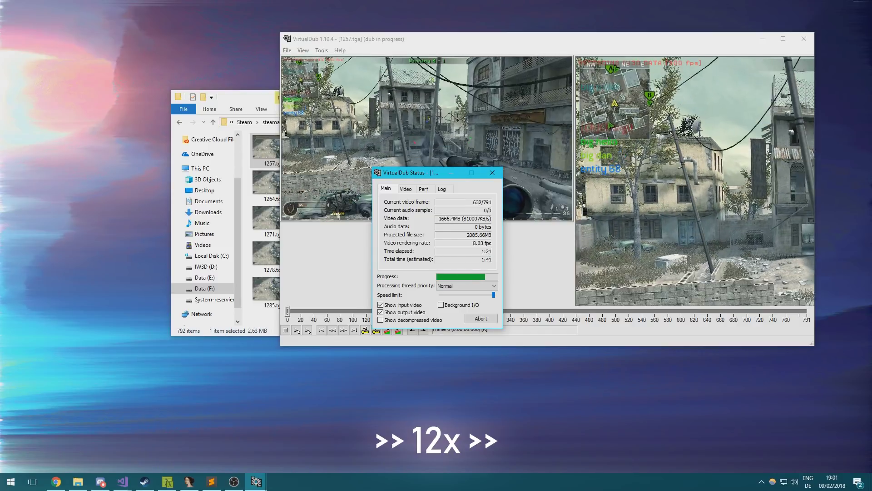
{"action": "left_click", "coordinate": [804, 39]}
Step: Open Vegas Pro and place raw.avi from the skrills_crashhelibounce folder at the start of the timeline
{"action": "scroll", "coordinate": [346, 304], "scroll_direction": "down", "scroll_amount": 20}
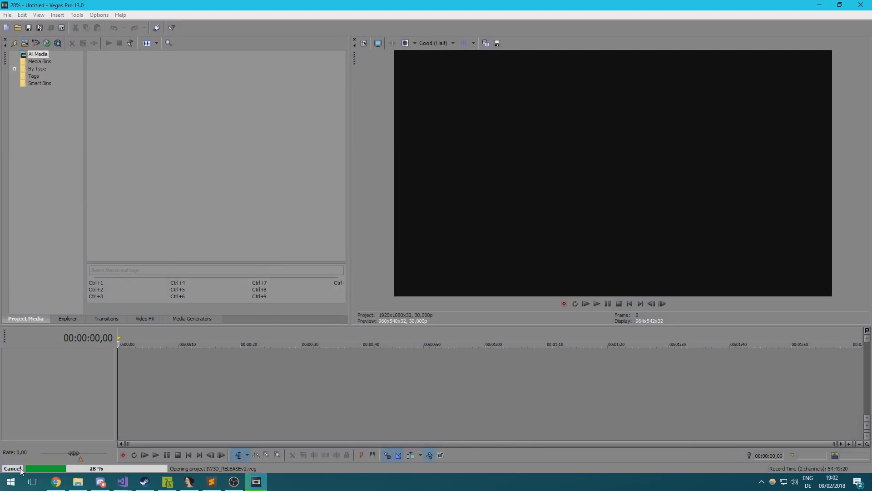
{"action": "left_click", "coordinate": [20, 468]}
{"action": "left_click", "coordinate": [20, 469]}
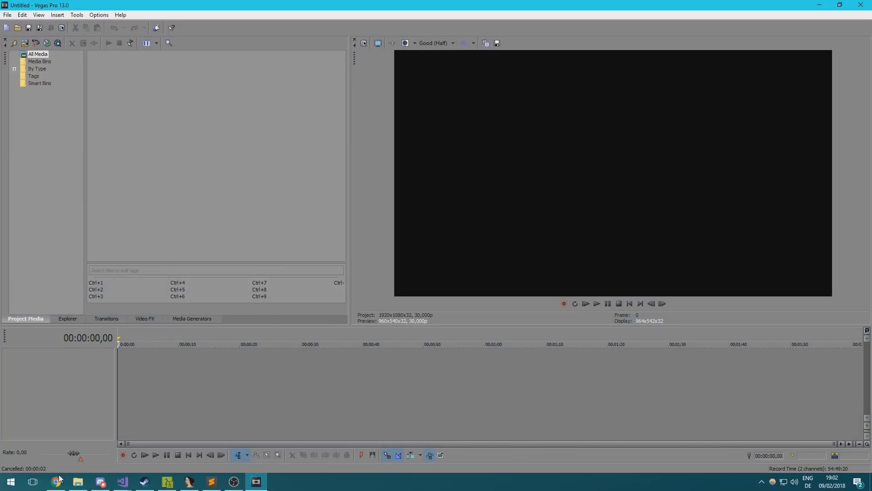
{"action": "left_click", "coordinate": [78, 482]}
{"action": "left_click_drag", "start_coordinate": [274, 310], "coordinate": [121, 366]}
{"action": "left_click", "coordinate": [510, 189]}
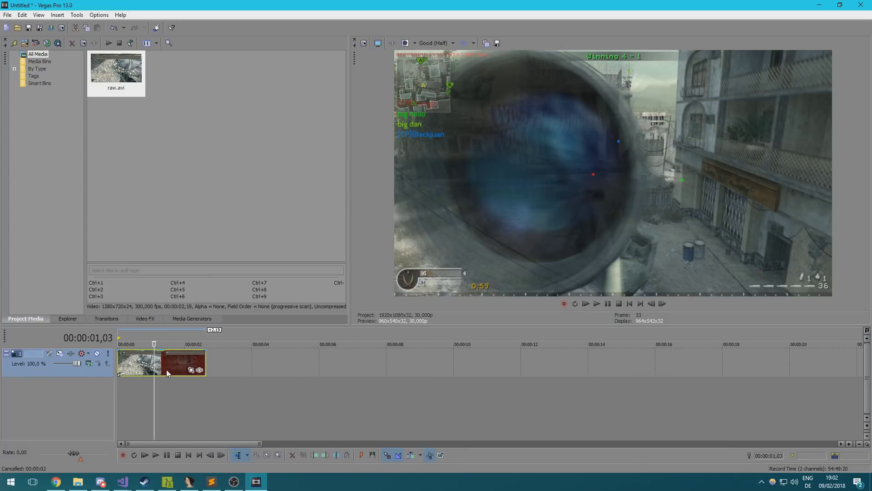
Step: Set the raw clip's resampling to Disable resample in its event properties
{"action": "right_click", "coordinate": [167, 369]}
{"action": "left_click", "coordinate": [182, 363]}
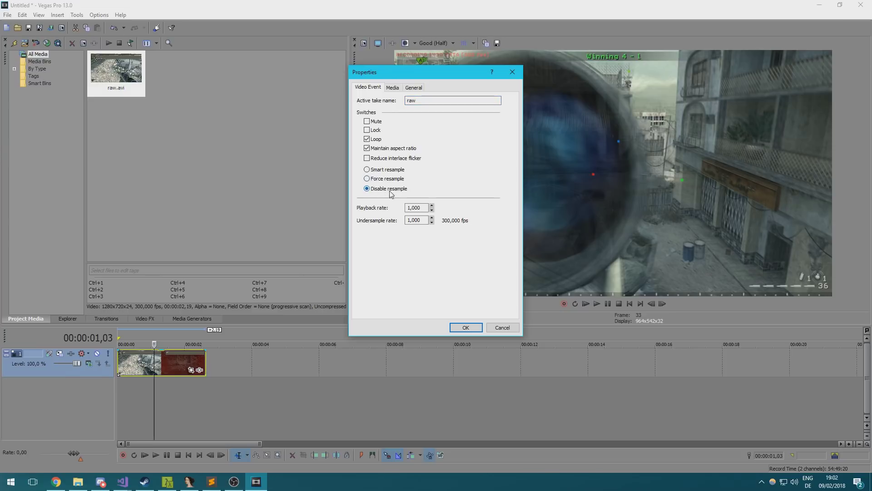
{"action": "left_click", "coordinate": [463, 328]}
Step: Insert a velocity envelope on the raw clip
{"action": "left_click", "coordinate": [137, 361]}
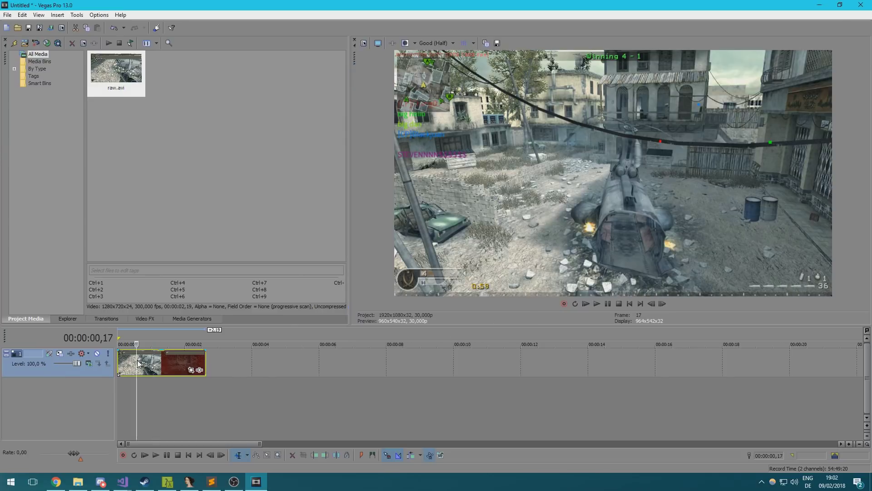
{"action": "right_click", "coordinate": [140, 365]}
{"action": "left_click", "coordinate": [286, 266]}
Step: Trim the beginning of the raw clip to 00:00:00,12
{"action": "key", "text": "Left"}
{"action": "key", "text": "Left"}
{"action": "key", "text": "Left"}
{"action": "key", "text": "Left"}
{"action": "key", "text": "Left"}
{"action": "key", "text": "Left"}
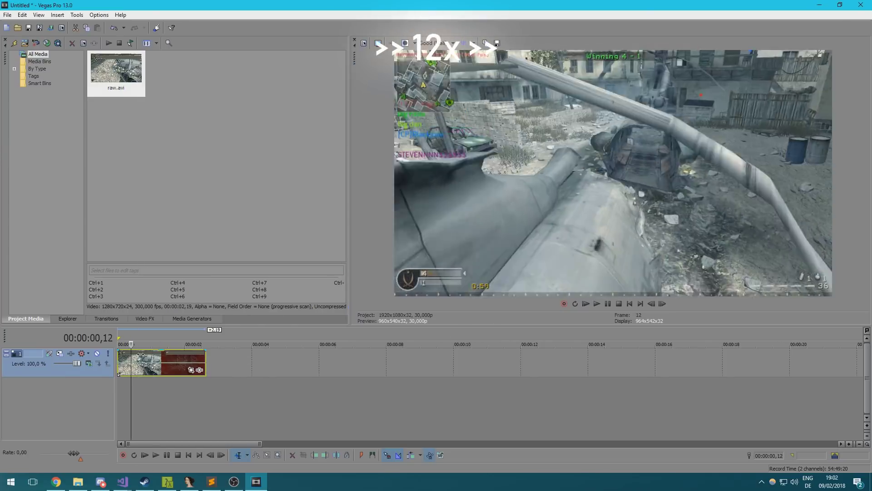
{"action": "scroll", "coordinate": [136, 363], "scroll_direction": "up", "scroll_amount": 4}
{"action": "left_click_drag", "start_coordinate": [118, 364], "coordinate": [172, 364]}
Step: Add a point to the clip's velocity envelope and raise the envelope just before the one-second mark
{"action": "right_click", "coordinate": [185, 362]}
{"action": "left_click", "coordinate": [210, 290]}
{"action": "left_click_drag", "start_coordinate": [236, 362], "coordinate": [236, 350]}
Step: Split the clip in the scoped shot at about 00:00:01,19 and advance the playhead to 00:00:01,21
{"action": "key", "text": "Right"}
{"action": "key", "text": "Right"}
{"action": "key", "text": "Right"}
{"action": "key", "text": "Right"}
{"action": "key", "text": "Right"}
{"action": "key", "text": "Right"}
{"action": "key", "text": "Right"}
{"action": "key", "text": "Right"}
{"action": "key", "text": "Right"}
{"action": "key", "text": "Right"}
{"action": "key", "text": "Right"}
{"action": "key", "text": "s"}
{"action": "key", "text": "Right"}
{"action": "key", "text": "Right"}
{"action": "key", "text": "Right"}
{"action": "key", "text": "Right"}
{"action": "key", "text": "Right"}
{"action": "key", "text": "Right"}
{"action": "key", "text": "Right"}
{"action": "key", "text": "Right"}
{"action": "key", "text": "Right"}
{"action": "key", "text": "Right"}
{"action": "key", "text": "Right"}
{"action": "key", "text": "Right"}
{"action": "key", "text": "Right"}
{"action": "key", "text": "Right"}
{"action": "key", "text": "Right"}
{"action": "key", "text": "Right"}
{"action": "key", "text": "Right"}
{"action": "key", "text": "Right"}
{"action": "key", "text": "Right"}
{"action": "key", "text": "Right"}
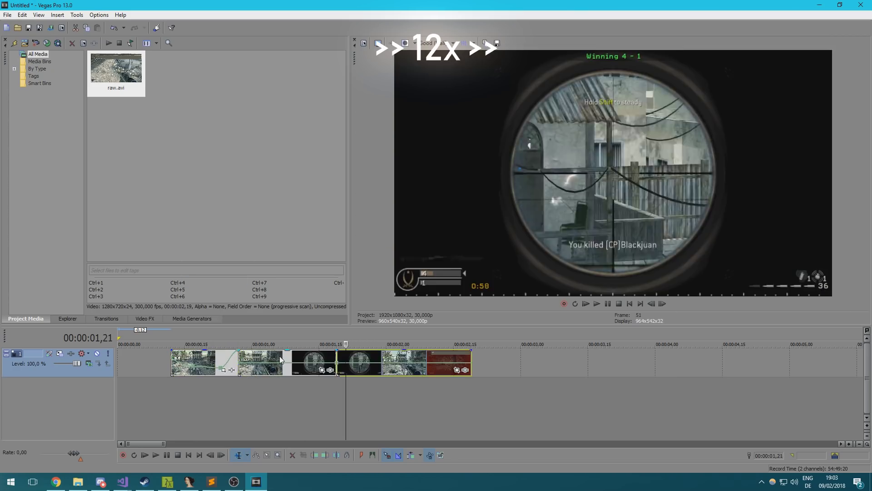
Step: Split the clip at 00:00:01,21, delete the unwanted scoped footage, and move the remaining part back against the first clip
{"action": "key", "text": "s"}
{"action": "left_click", "coordinate": [338, 359]}
{"action": "key", "text": "Delete"}
{"action": "left_click", "coordinate": [244, 361]}
{"action": "left_click_drag", "start_coordinate": [364, 362], "coordinate": [253, 368]}
Step: Add a velocity envelope point near the start of the second clip and play the edit from before the first clip
{"action": "left_click", "coordinate": [61, 28]}
{"action": "left_click", "coordinate": [463, 327]}
{"action": "double_click", "coordinate": [253, 362]}
{"action": "left_click", "coordinate": [162, 383]}
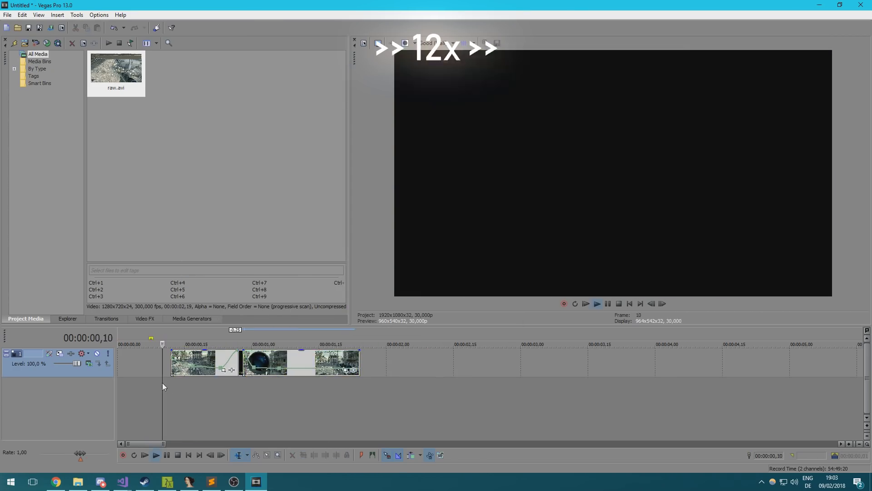
{"action": "key", "text": "space"}
Step: Add and raise a velocity point near 00:00:01,09 on the second clip, and trim its end to 00:00:01,10
{"action": "left_click_drag", "start_coordinate": [153, 386], "coordinate": [344, 385]}
{"action": "double_click", "coordinate": [293, 368]}
{"action": "left_click_drag", "start_coordinate": [292, 368], "coordinate": [292, 350]}
{"action": "left_click_drag", "start_coordinate": [360, 363], "coordinate": [297, 362]}
{"action": "left_click", "coordinate": [162, 386]}
{"action": "key", "text": "space"}
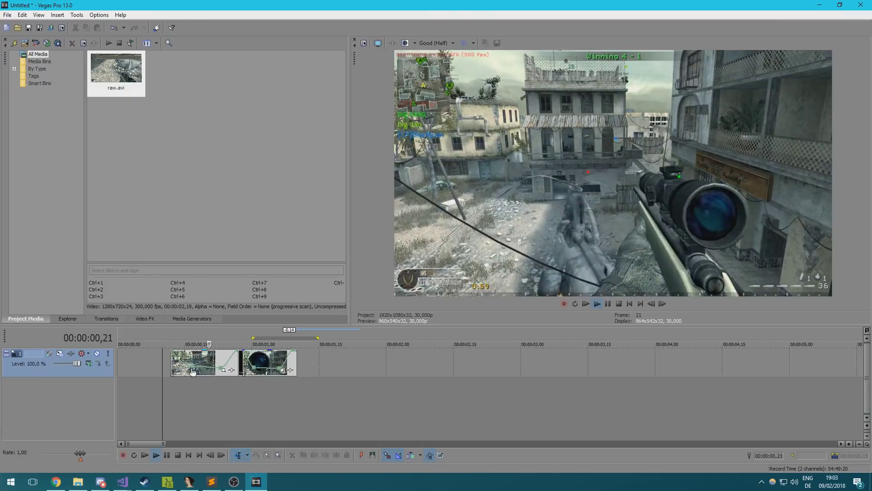
{"action": "key", "text": "space"}
Step: Select the time range from 00:00:00,12 to 00:00:01,10, covering both edited clips
{"action": "left_click", "coordinate": [162, 384]}
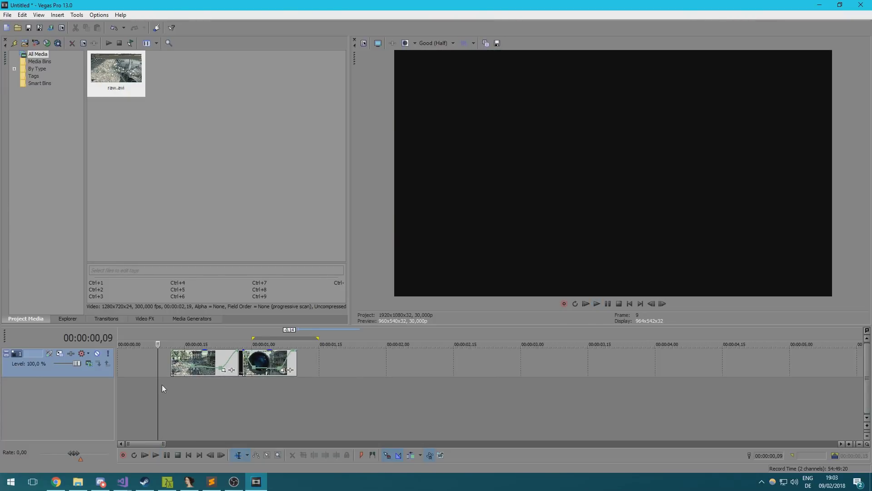
{"action": "left_click", "coordinate": [168, 382]}
{"action": "left_click", "coordinate": [154, 382]}
{"action": "left_click_drag", "start_coordinate": [172, 381], "coordinate": [298, 377]}
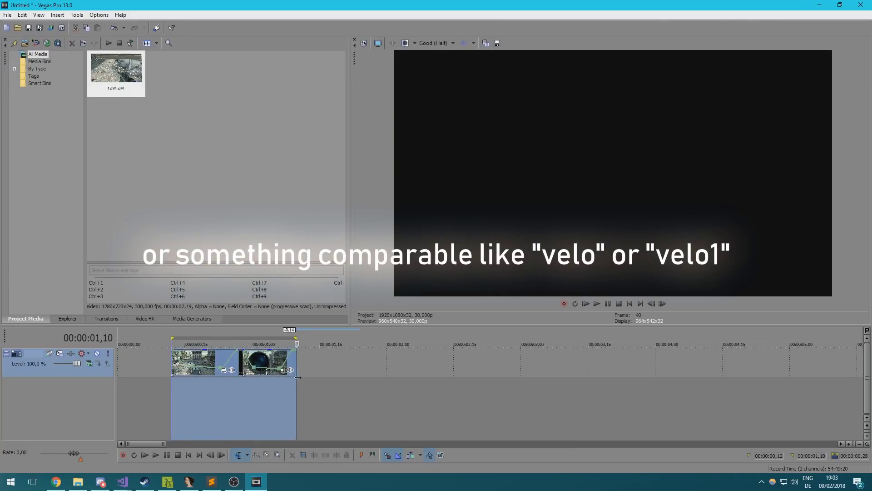
Step: Set the project's video size to 1280 × 720 in the project properties
{"action": "left_click", "coordinate": [7, 14]}
{"action": "left_click", "coordinate": [37, 214]}
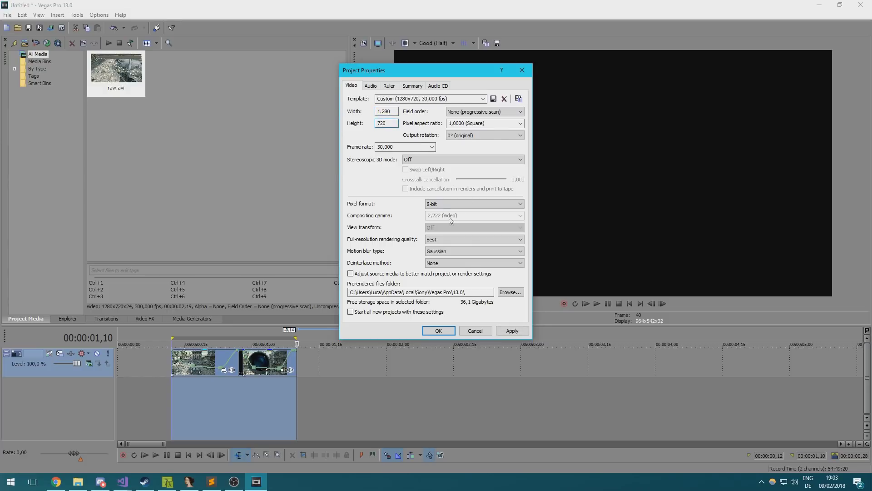
{"action": "left_click", "coordinate": [484, 331]}
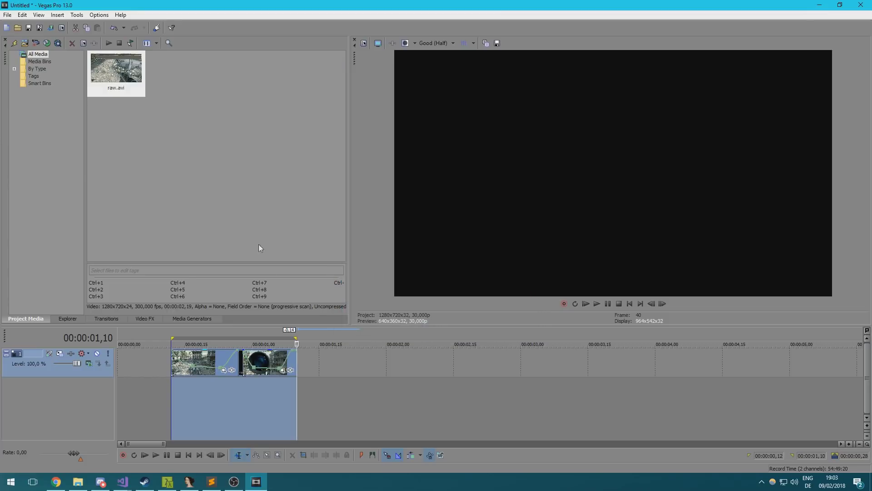
Step: Set up a render of the selected range as a PNG image sequence with video rendering quality Best
{"action": "left_click", "coordinate": [8, 14]}
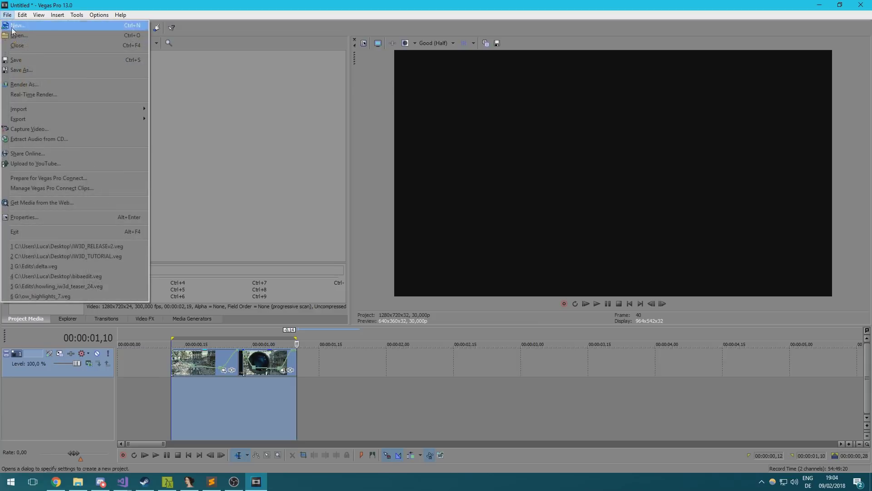
{"action": "left_click", "coordinate": [27, 83]}
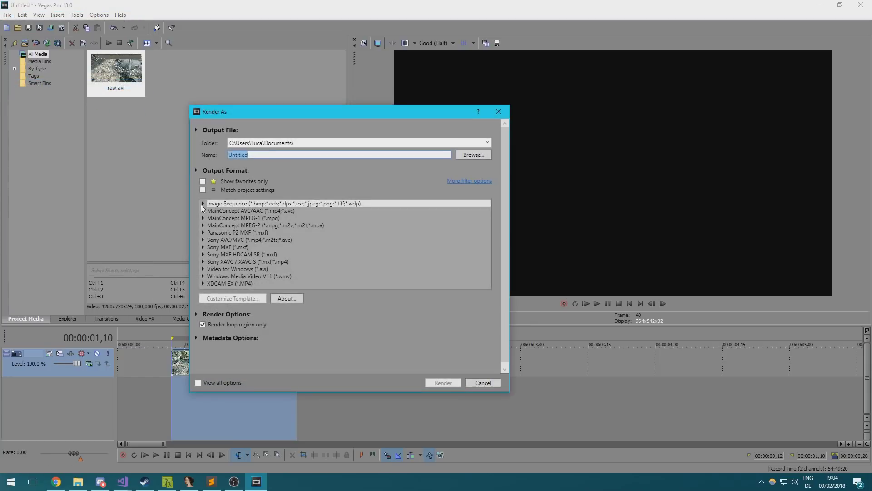
{"action": "left_click", "coordinate": [203, 204]}
{"action": "left_click", "coordinate": [245, 228]}
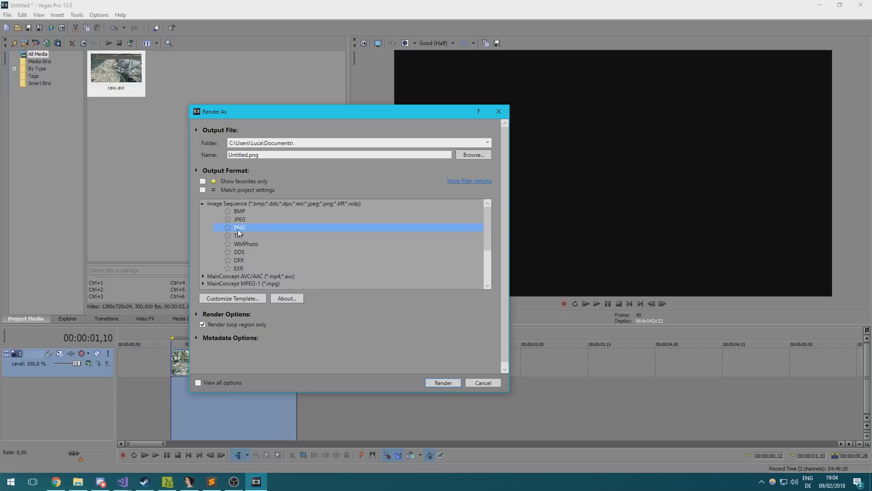
{"action": "left_click", "coordinate": [249, 299]}
{"action": "left_click", "coordinate": [386, 209]}
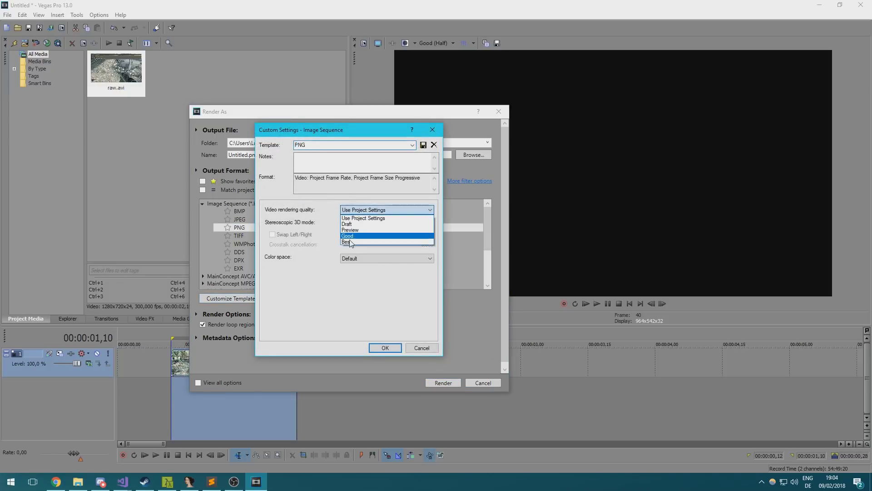
{"action": "left_click", "coordinate": [364, 244]}
{"action": "left_click", "coordinate": [385, 348]}
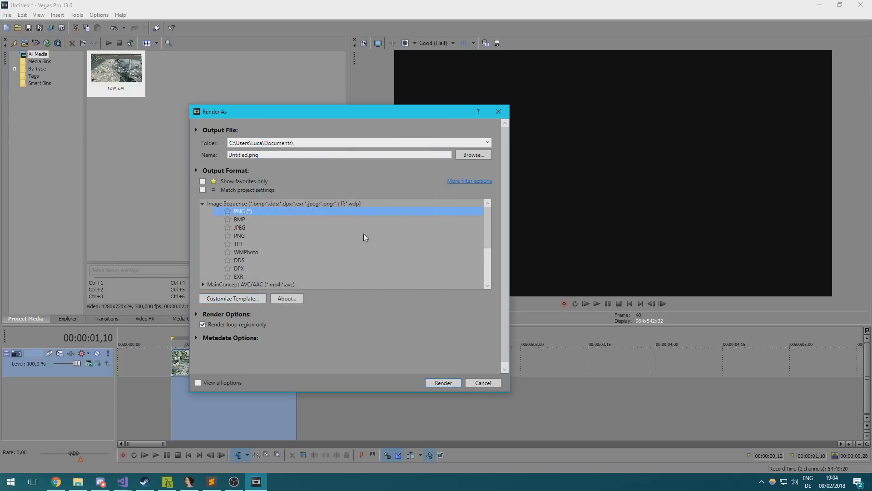
Step: Create a folder named velo1 inside IW3D\skrills_crashhelibounce for the render output
{"action": "left_click", "coordinate": [465, 156]}
{"action": "double_click", "coordinate": [298, 200]}
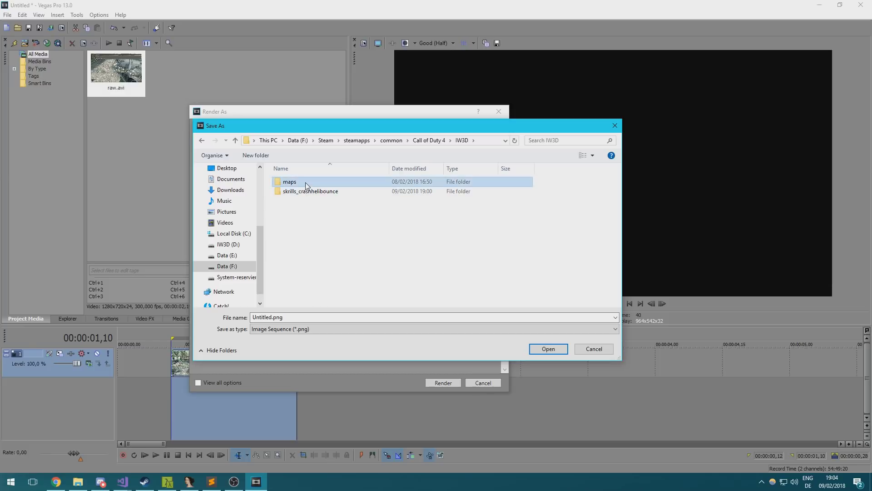
{"action": "double_click", "coordinate": [303, 190]}
{"action": "right_click", "coordinate": [343, 216]}
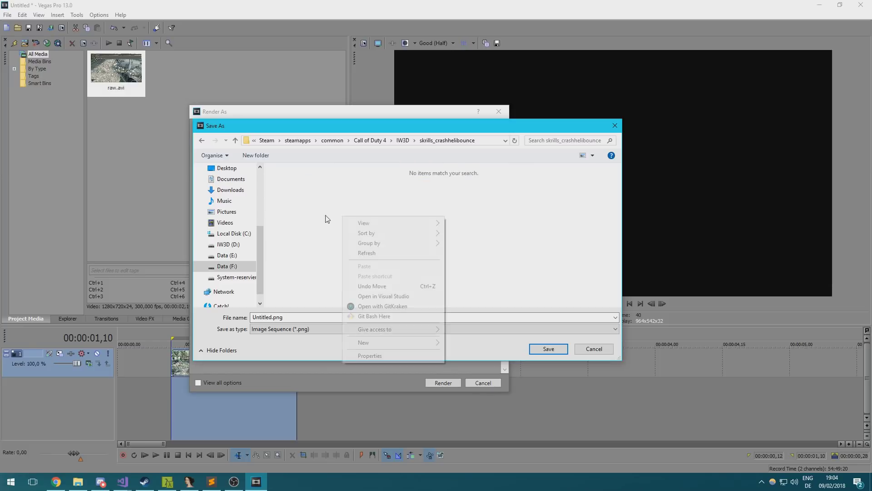
{"action": "mouse_move", "coordinate": [438, 343]}
{"action": "left_click", "coordinate": [470, 342]}
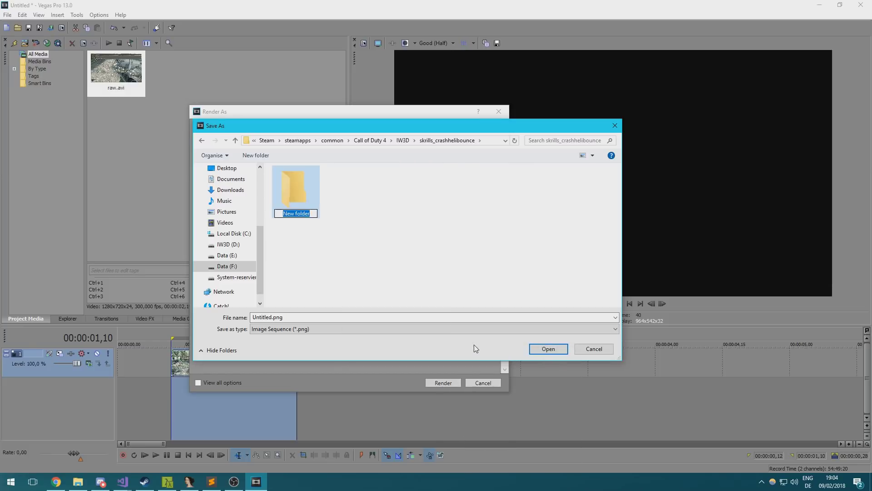
{"action": "key", "text": "Return"}
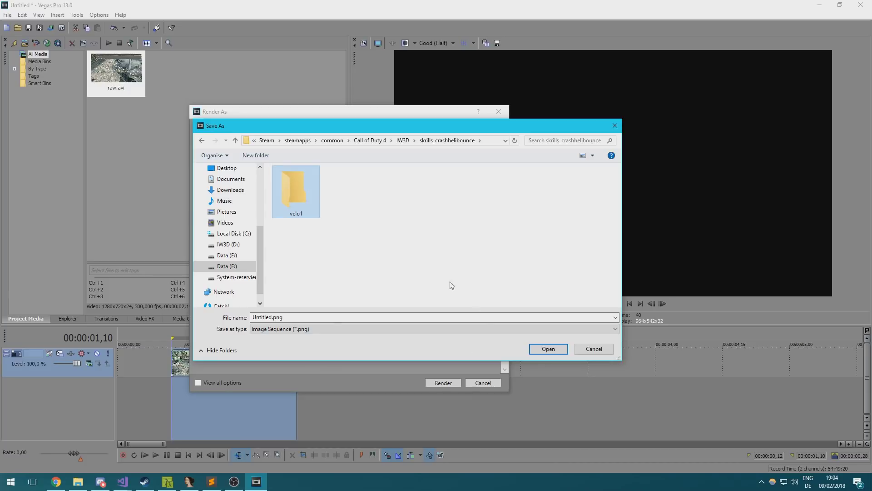
Step: Name the output velo.png in the velo1 folder and render the image sequence
{"action": "double_click", "coordinate": [303, 184]}
{"action": "left_click", "coordinate": [296, 317]}
{"action": "type", "text": "velo"}
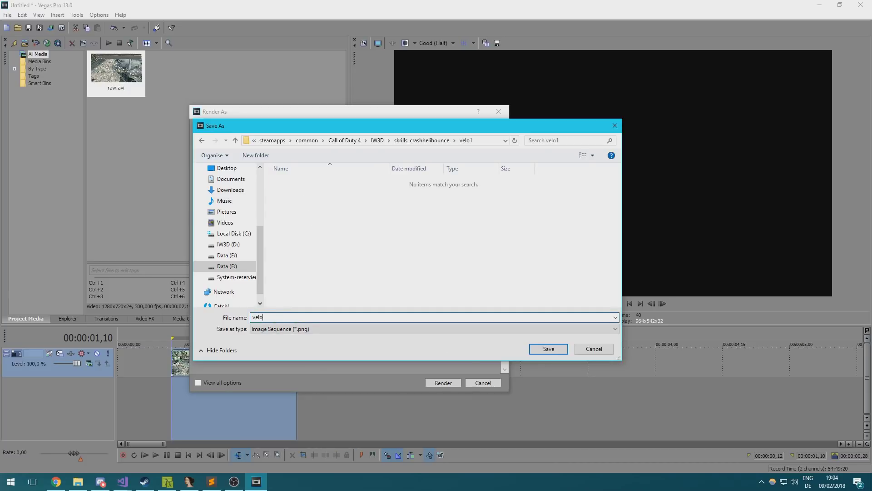
{"action": "key", "text": "Return"}
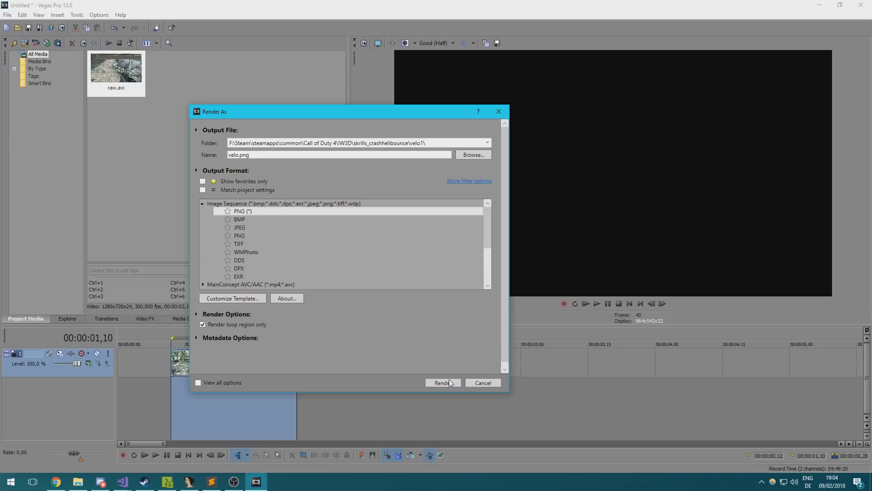
{"action": "left_click", "coordinate": [446, 382]}
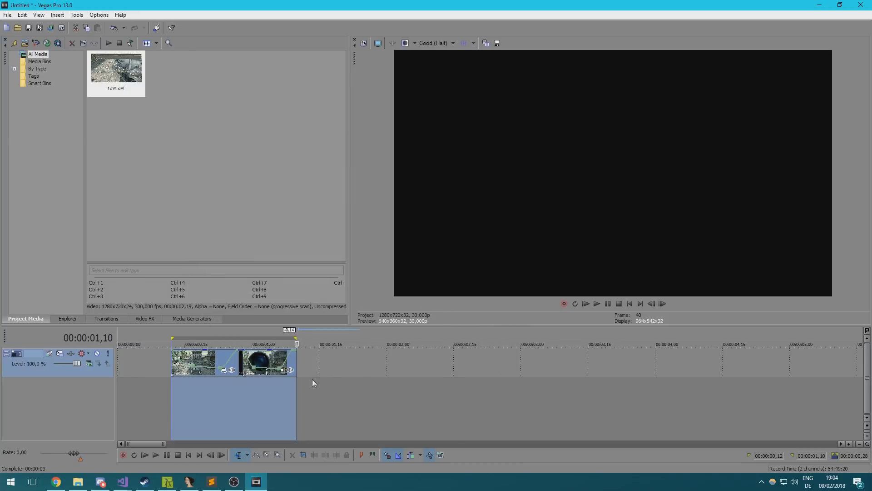
Step: Add raw.avi to the timeline after the edited clips and insert a velocity envelope on it
{"action": "left_click", "coordinate": [269, 366]}
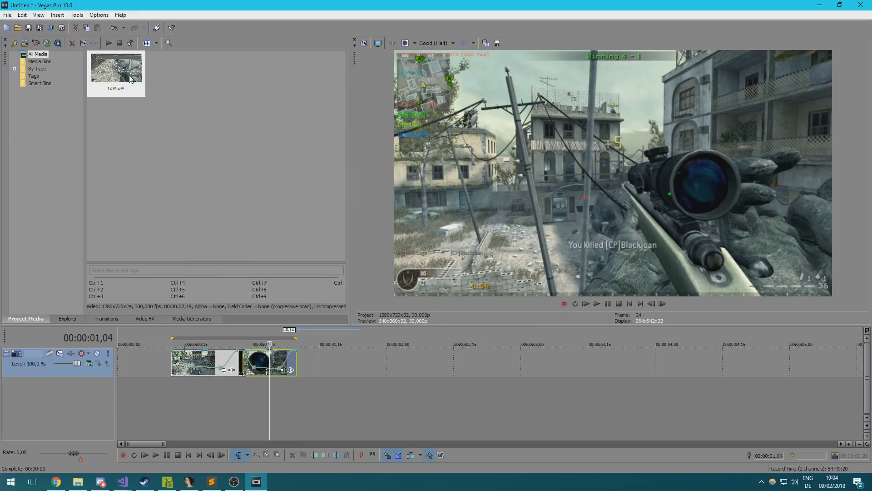
{"action": "left_click_drag", "start_coordinate": [131, 79], "coordinate": [343, 364]}
{"action": "right_click", "coordinate": [350, 363]}
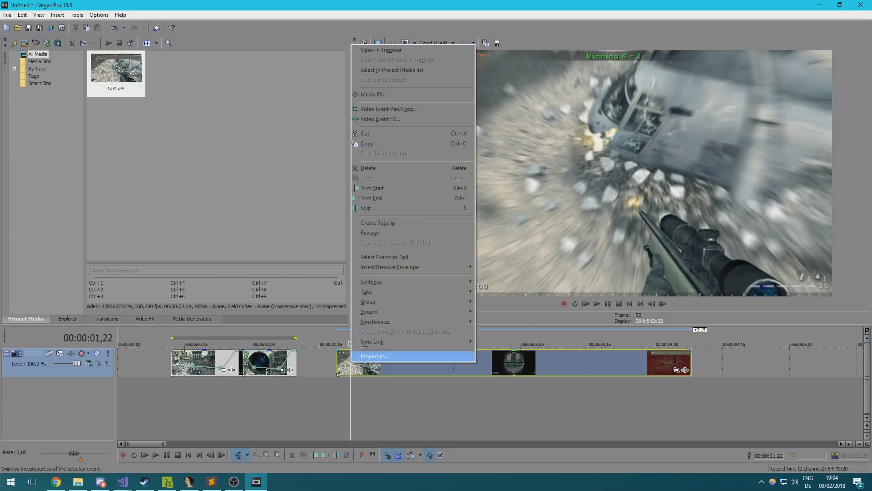
{"action": "left_click", "coordinate": [493, 268]}
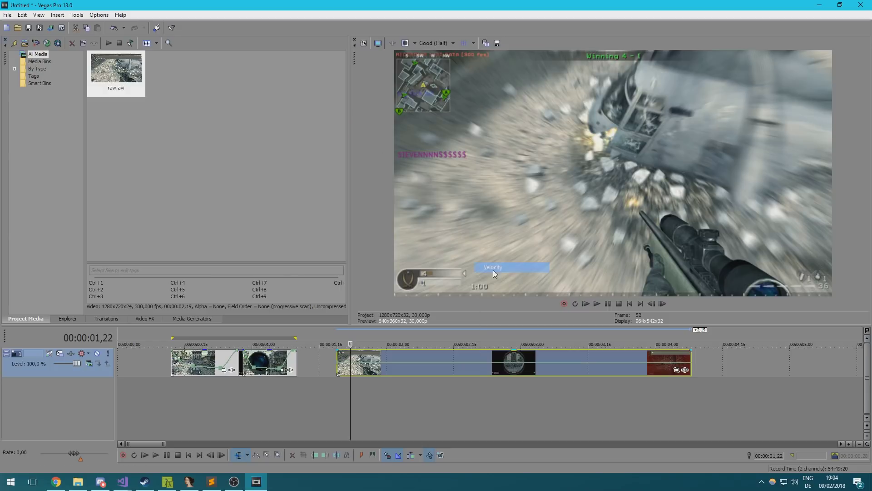
Step: Set the new raw clip's velocity to 10 percent and extend its end to 00:00:28,00
{"action": "right_click", "coordinate": [339, 366]}
{"action": "left_click", "coordinate": [368, 242]}
{"action": "type", "text": "10"}
{"action": "key", "text": "Return"}
{"action": "scroll", "coordinate": [393, 365], "scroll_direction": "down", "scroll_amount": 5}
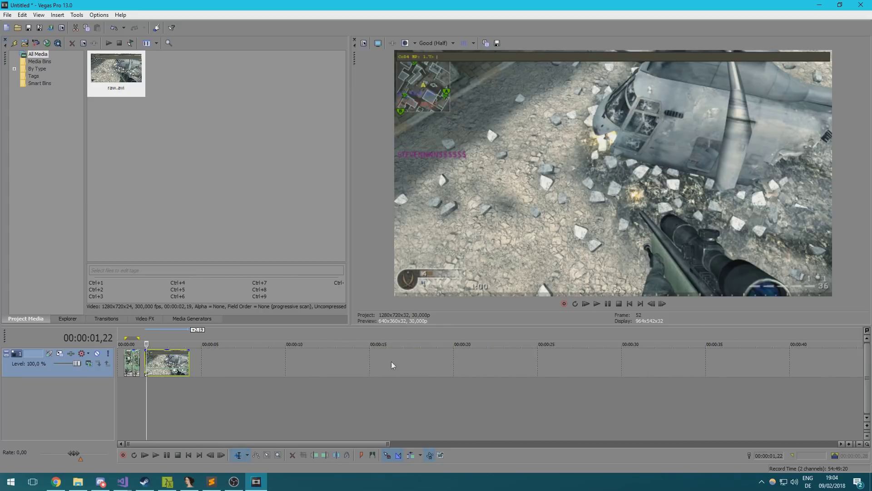
{"action": "left_click_drag", "start_coordinate": [189, 360], "coordinate": [589, 360]}
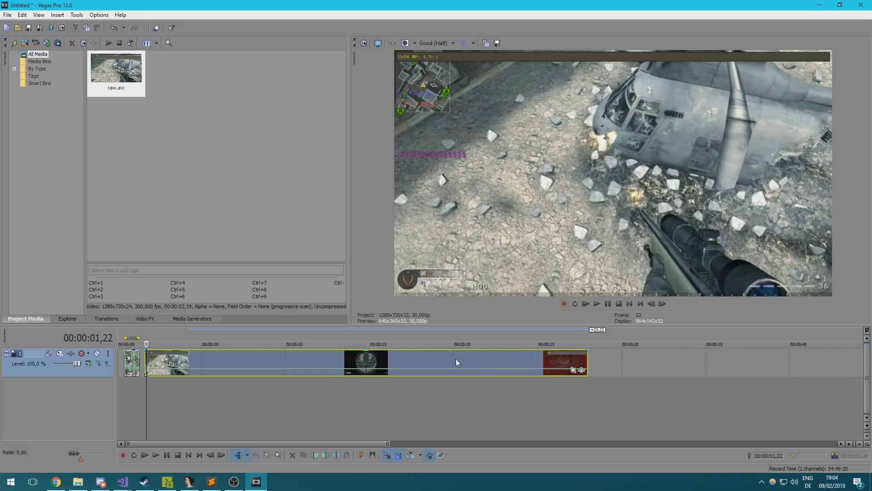
Step: Disable resampling in the slowed raw clip's properties
{"action": "right_click", "coordinate": [455, 358]}
{"action": "left_click", "coordinate": [462, 354]}
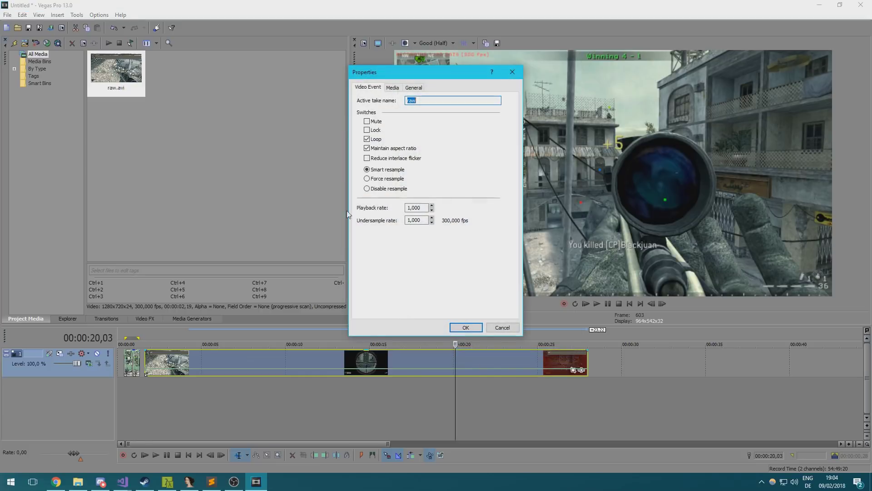
{"action": "left_click", "coordinate": [465, 327]}
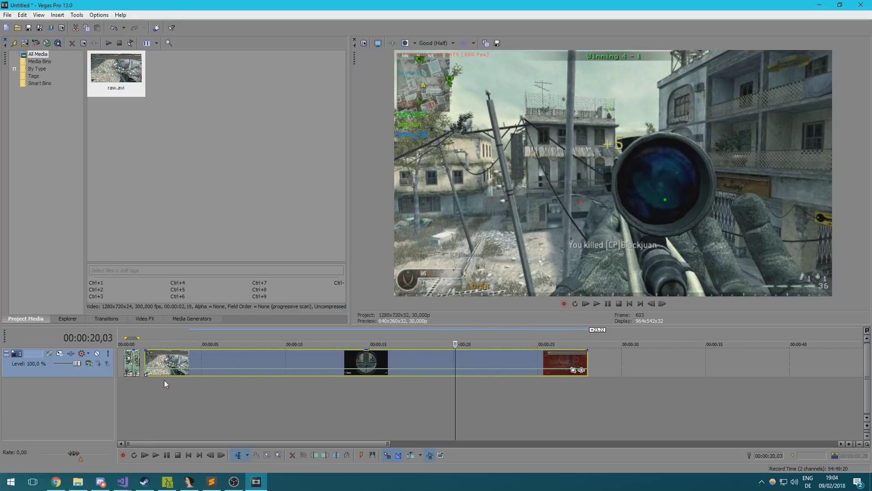
Step: Select the time range from 00:00:01,19 to 00:00:28,00 over the slowed clip and set the preview quality to Best (Full)
{"action": "left_click_drag", "start_coordinate": [152, 380], "coordinate": [587, 378]}
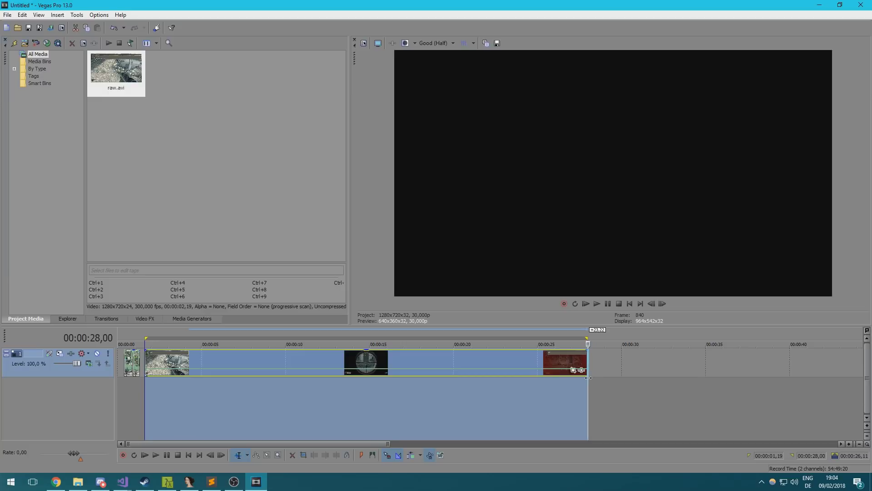
{"action": "left_click", "coordinate": [426, 43]}
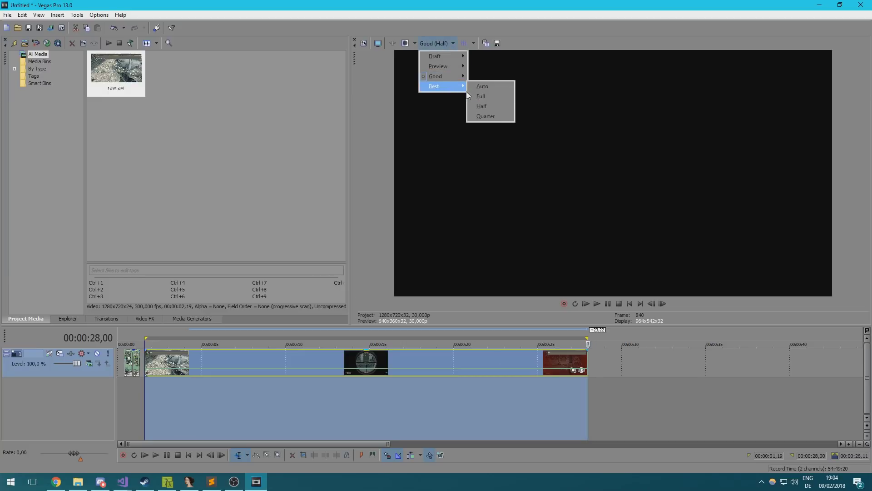
{"action": "left_click", "coordinate": [486, 96]}
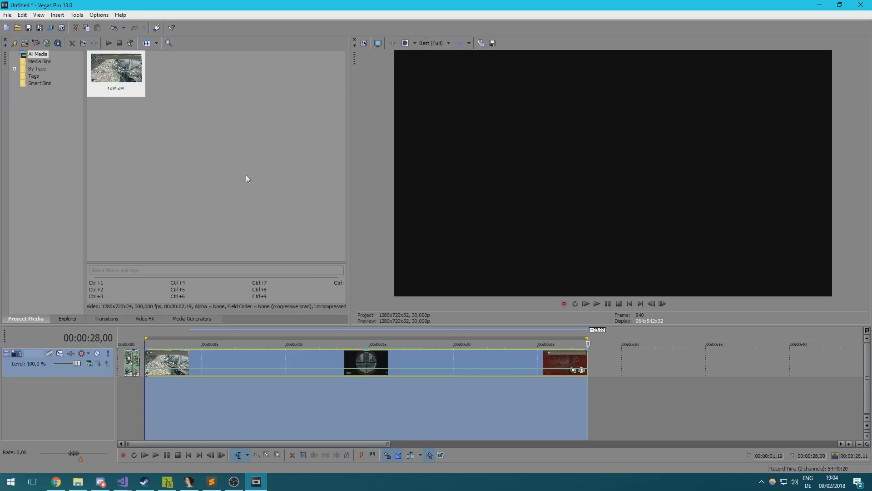
Step: Start a PNG sequence render of the selected range and create an output folder named original inside skrills_crashhelibounce
{"action": "left_click", "coordinate": [7, 15]}
{"action": "left_click", "coordinate": [31, 83]}
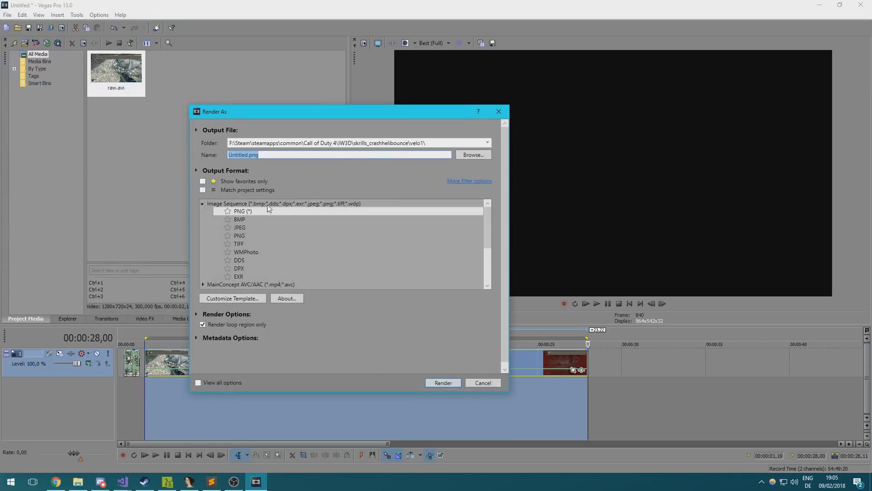
{"action": "left_click", "coordinate": [465, 156]}
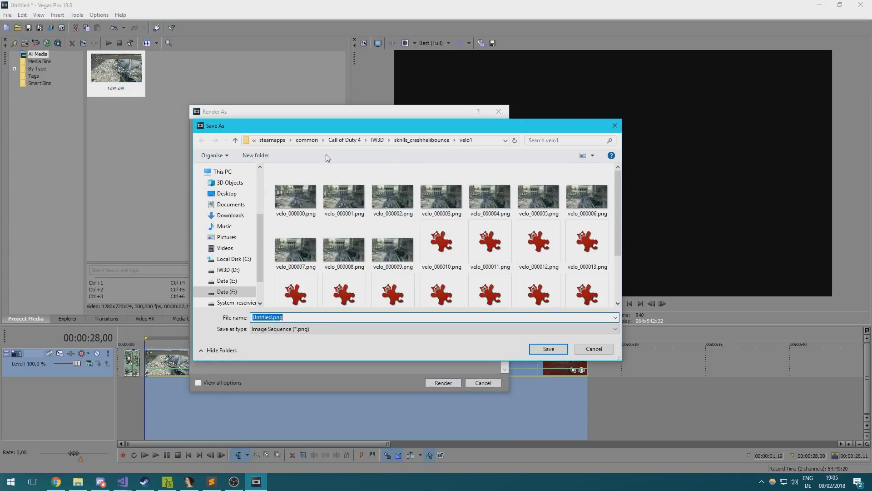
{"action": "left_click", "coordinate": [412, 141]}
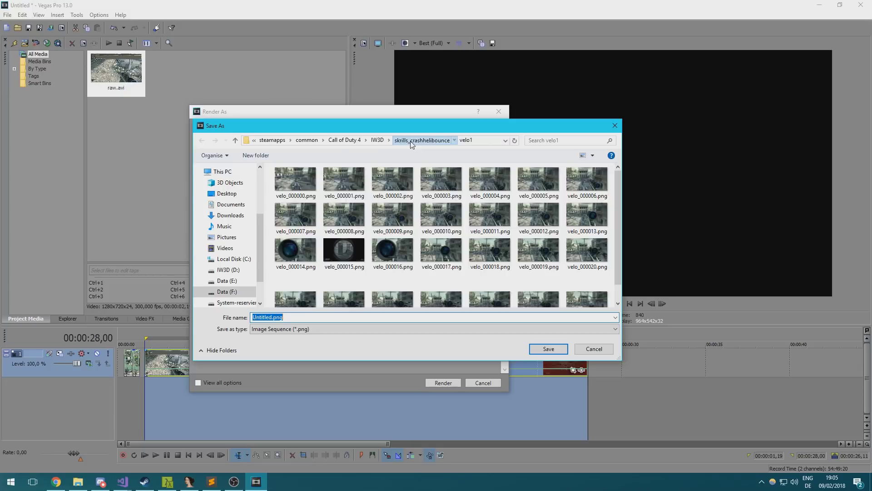
{"action": "right_click", "coordinate": [344, 229]}
{"action": "mouse_move", "coordinate": [399, 354]}
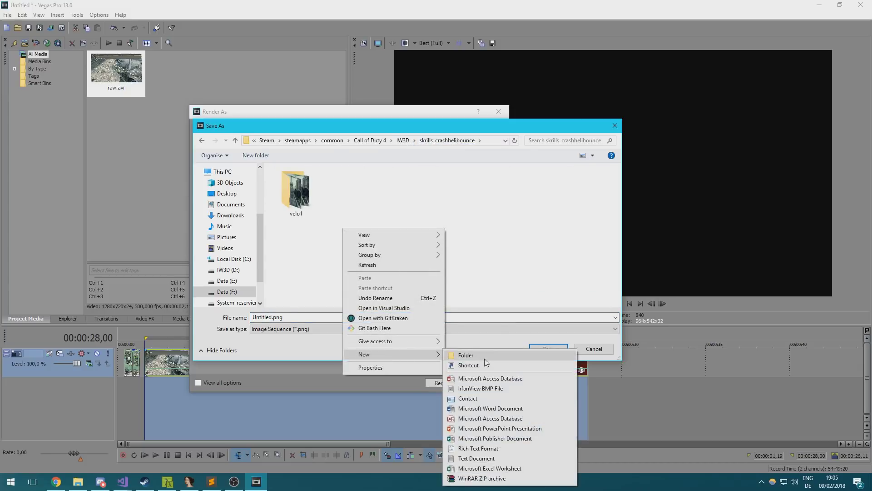
{"action": "left_click", "coordinate": [484, 357]}
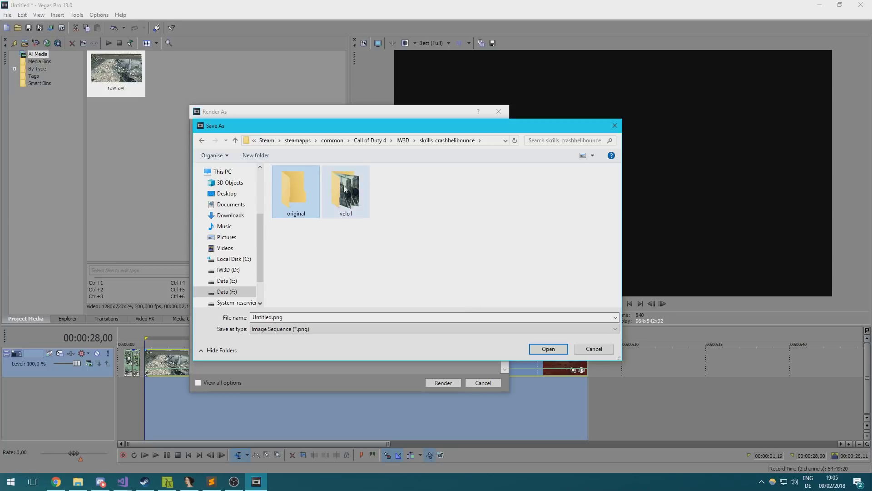
Step: Set the render output to clip.png in the original folder
{"action": "double_click", "coordinate": [299, 201]}
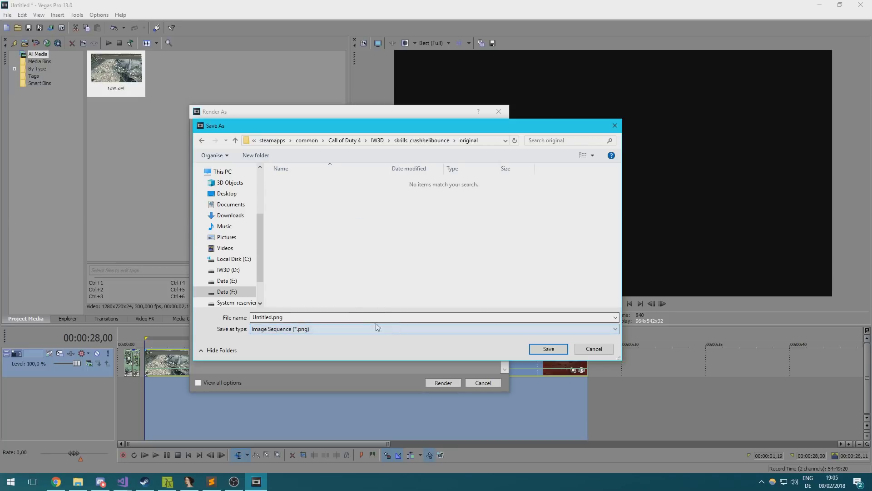
{"action": "left_click", "coordinate": [346, 320]}
{"action": "key", "text": "Return"}
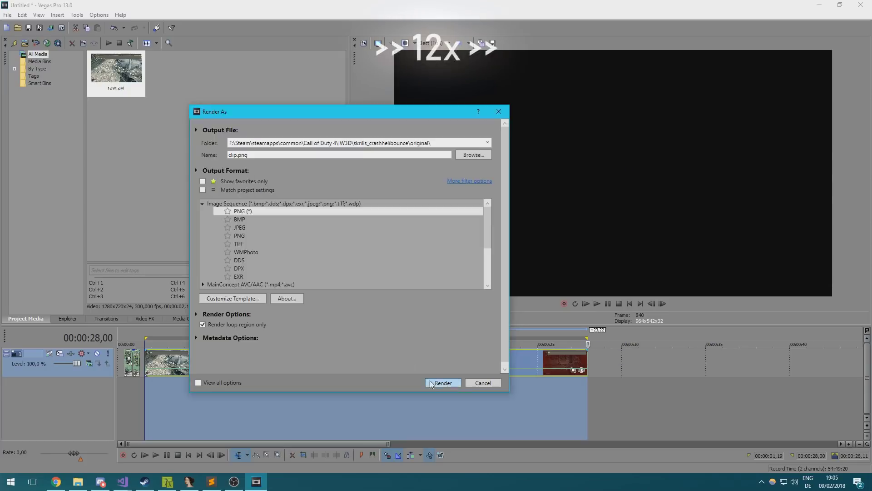
Step: Render the original clip as a PNG sequence and check the original and velo1 output folders in skrills_crashhelibounce
{"action": "key", "text": "Return"}
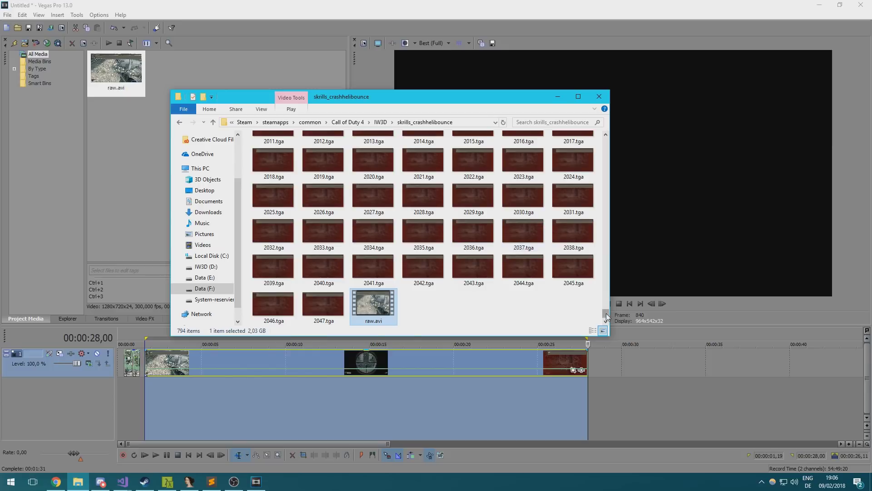
{"action": "scroll", "coordinate": [509, 182], "scroll_direction": "up", "scroll_amount": 20}
{"action": "left_click", "coordinate": [265, 164]}
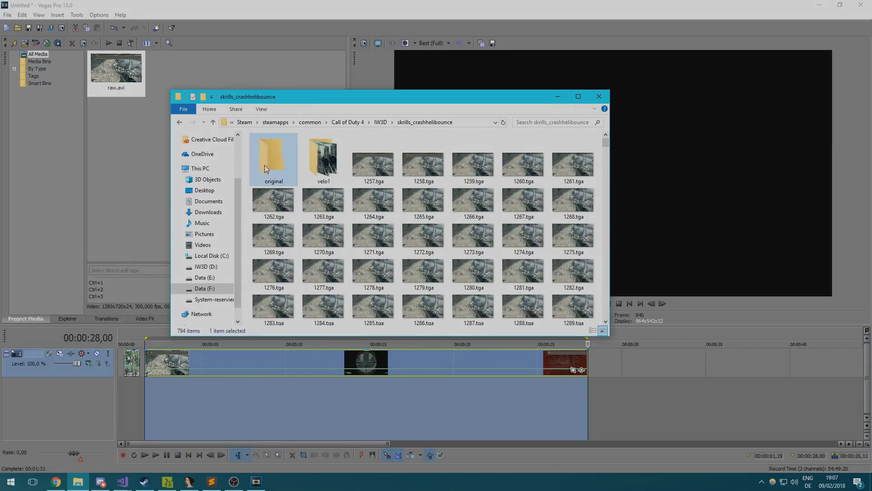
{"action": "double_click", "coordinate": [264, 165]}
{"action": "left_click", "coordinate": [399, 122]}
{"action": "left_click", "coordinate": [328, 165]}
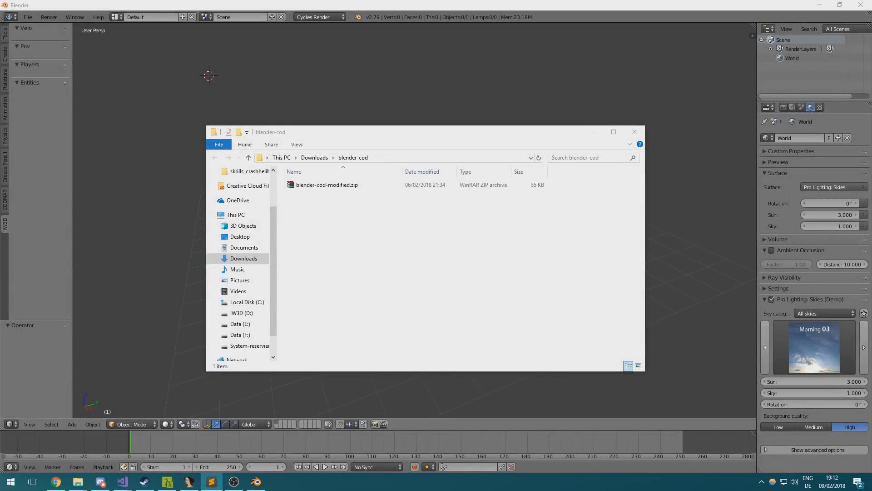
Step: Locate blender-cod-modified.zip in the blender-cod folder and view the add-on preferences in Blender
{"action": "left_click", "coordinate": [381, 245]}
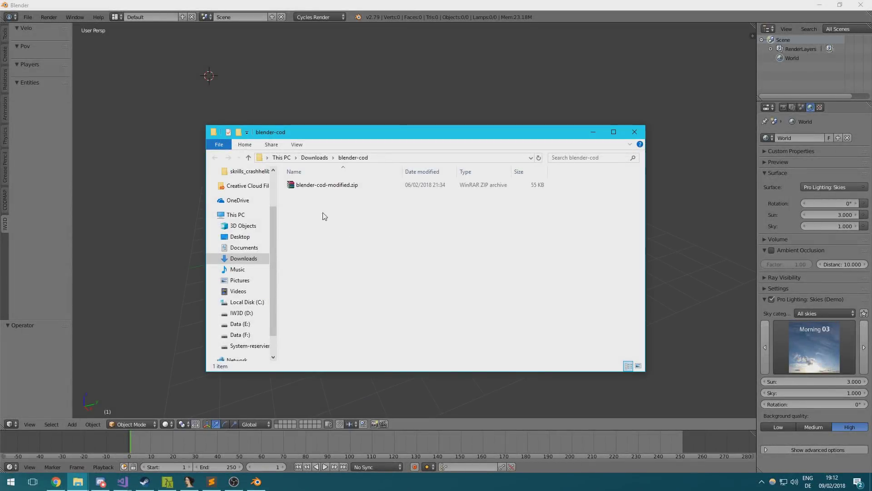
{"action": "left_click", "coordinate": [325, 185]}
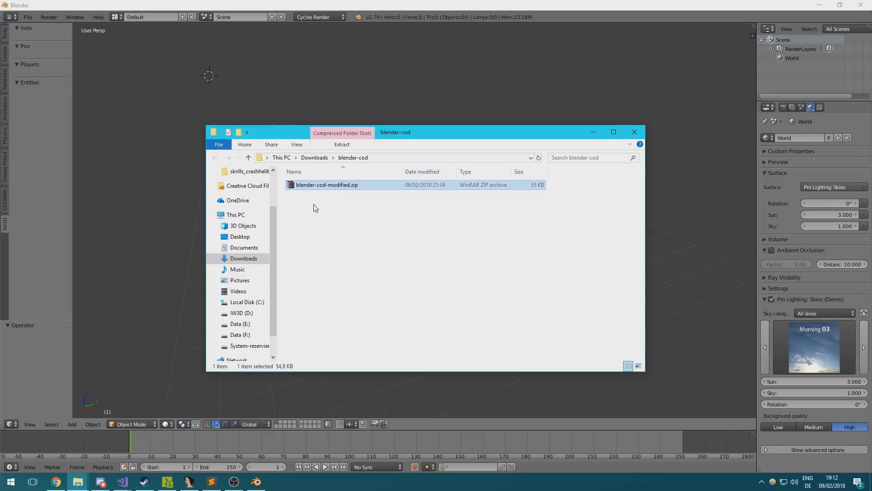
{"action": "left_click", "coordinate": [28, 16]}
{"action": "left_click", "coordinate": [40, 119]}
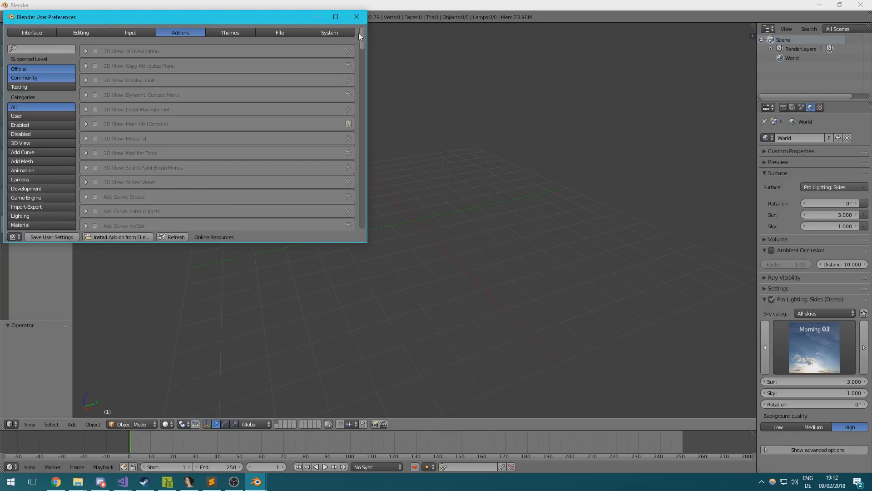
{"action": "left_click", "coordinate": [357, 16]}
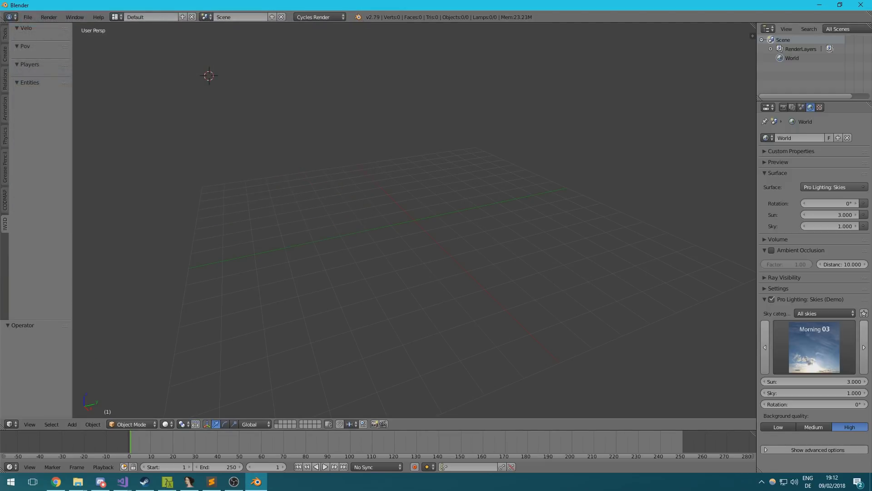
Step: Switch to the browser's Wraith page, choose the Archon extractor for Call of Duty and accept its licence agreement
{"action": "key", "text": "alt+Tab"}
{"action": "scroll", "coordinate": [491, 166], "scroll_direction": "down", "scroll_amount": 5}
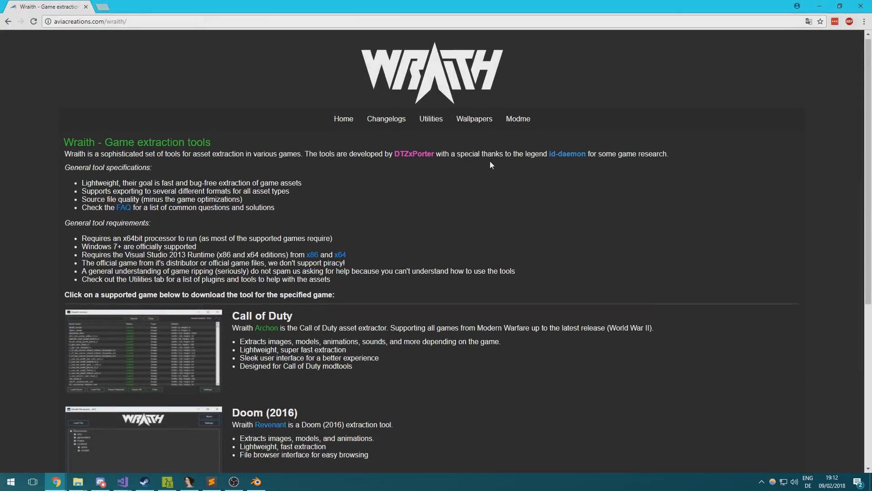
{"action": "scroll", "coordinate": [490, 165], "scroll_direction": "down", "scroll_amount": 2}
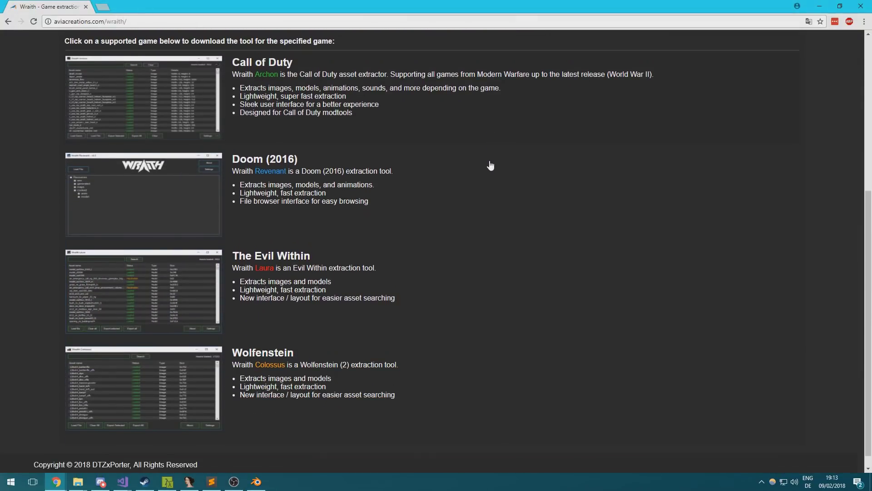
{"action": "scroll", "coordinate": [489, 166], "scroll_direction": "up", "scroll_amount": 5}
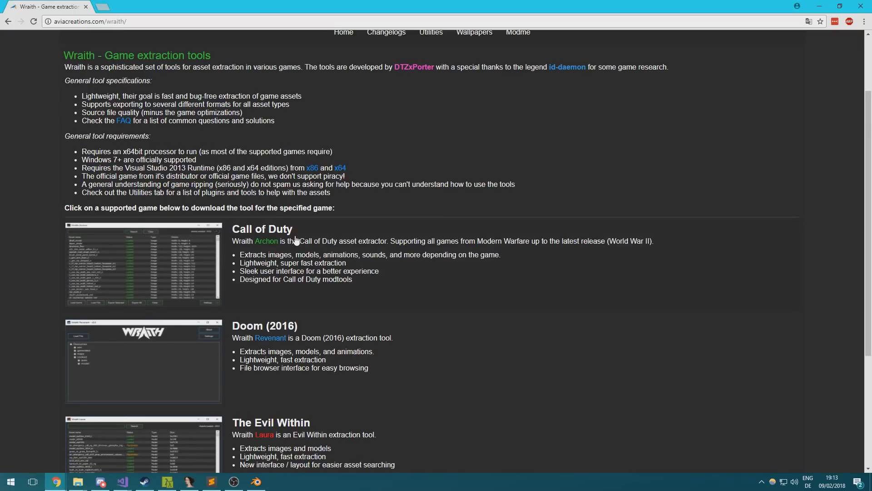
{"action": "left_click", "coordinate": [267, 241]}
{"action": "scroll", "coordinate": [352, 241], "scroll_direction": "down", "scroll_amount": 6}
{"action": "scroll", "coordinate": [352, 241], "scroll_direction": "down", "scroll_amount": 3}
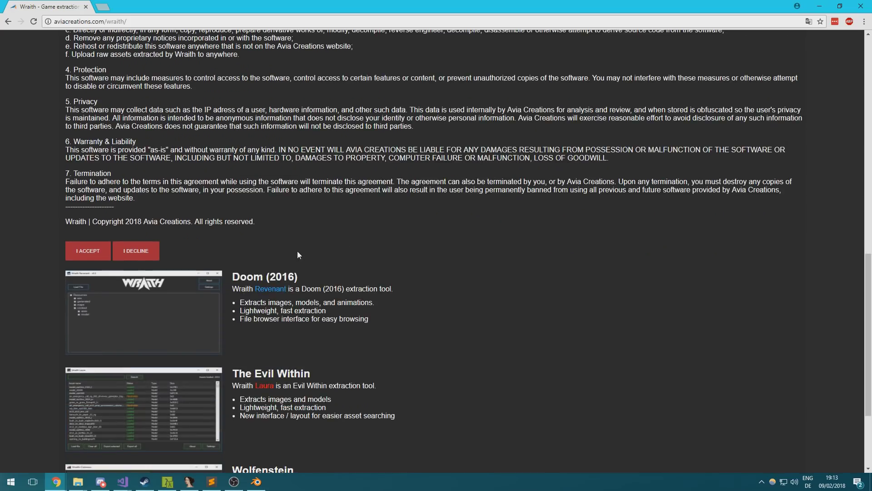
{"action": "left_click", "coordinate": [88, 253]}
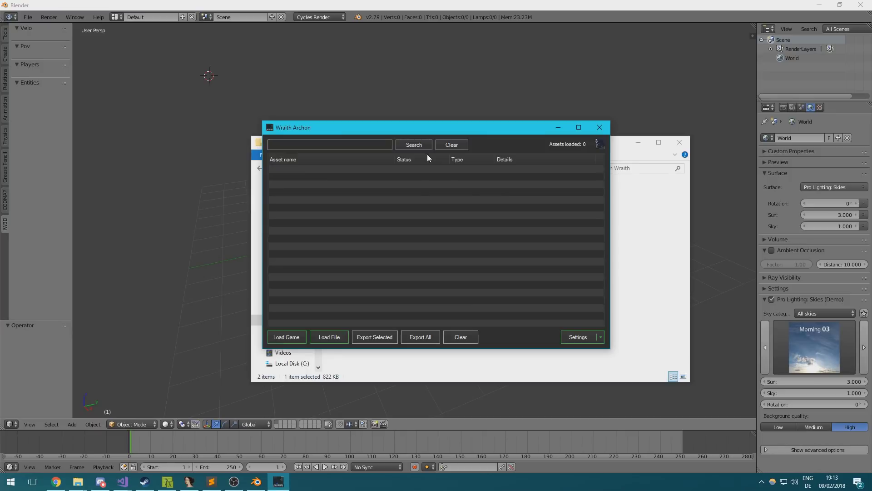
Step: Open the Call of Duty 4 installation folder in File Explorer and place its window beside Wraith Archon
{"action": "left_click", "coordinate": [635, 229]}
{"action": "left_click", "coordinate": [78, 481]}
{"action": "left_click", "coordinate": [48, 442]}
{"action": "left_click", "coordinate": [680, 143]}
{"action": "left_click_drag", "start_coordinate": [391, 105], "coordinate": [599, 54]}
{"action": "left_click", "coordinate": [613, 79]}
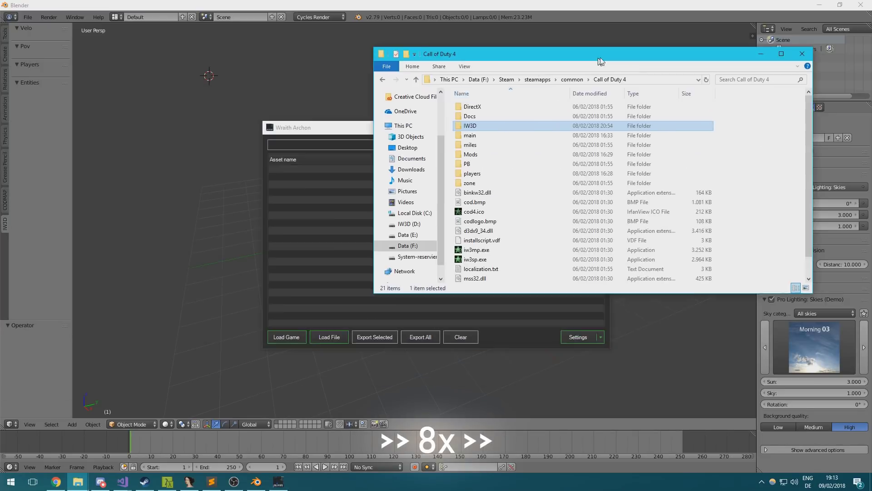
Step: Launch Call of Duty 4 multiplayer and load the Crash map with the console command /devmap mp_crash
{"action": "double_click", "coordinate": [482, 258]}
{"action": "left_click", "coordinate": [506, 284]}
{"action": "left_click", "coordinate": [353, 290]}
{"action": "key", "text": "grave"}
{"action": "type", "text": "/devmap mp_crash"}
{"action": "key", "text": "Return"}
Step: Move the Wraith Archon window clear of the game window and join the Call of Duty 4 match with a class
{"action": "key", "text": "alt+Tab"}
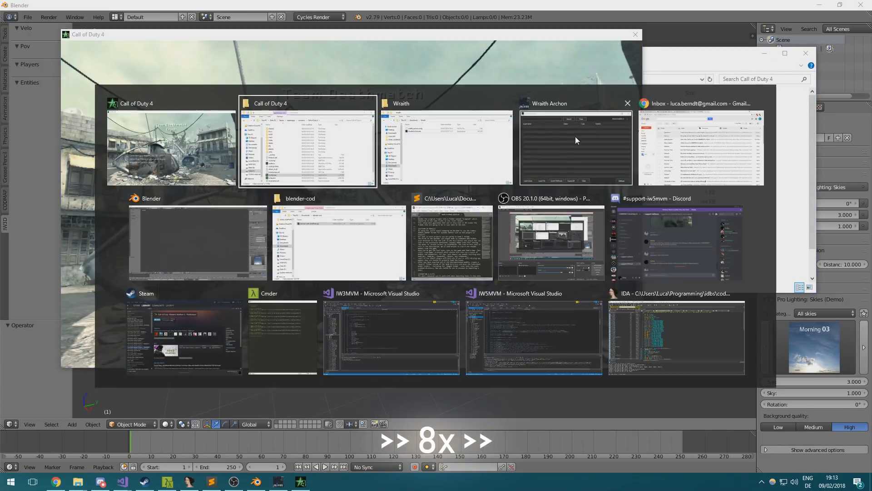
{"action": "left_click", "coordinate": [576, 140]}
{"action": "left_click_drag", "start_coordinate": [363, 127], "coordinate": [615, 241]}
{"action": "left_click", "coordinate": [282, 230]}
{"action": "left_click", "coordinate": [259, 220]}
{"action": "left_click", "coordinate": [259, 203]}
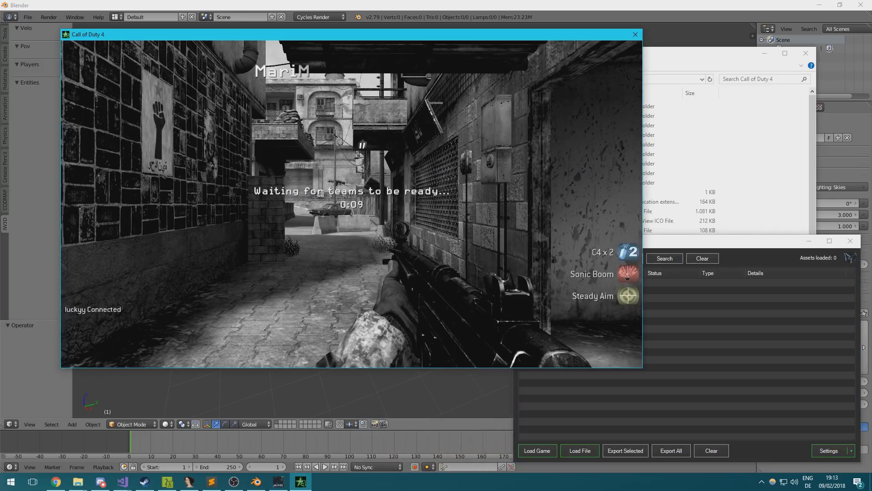
Step: Make sure .XMODEL_EXPORT is enabled in Wraith Archon's model settings and load the running game's assets
{"action": "key", "text": "alt+Tab"}
{"action": "left_click", "coordinate": [773, 467]}
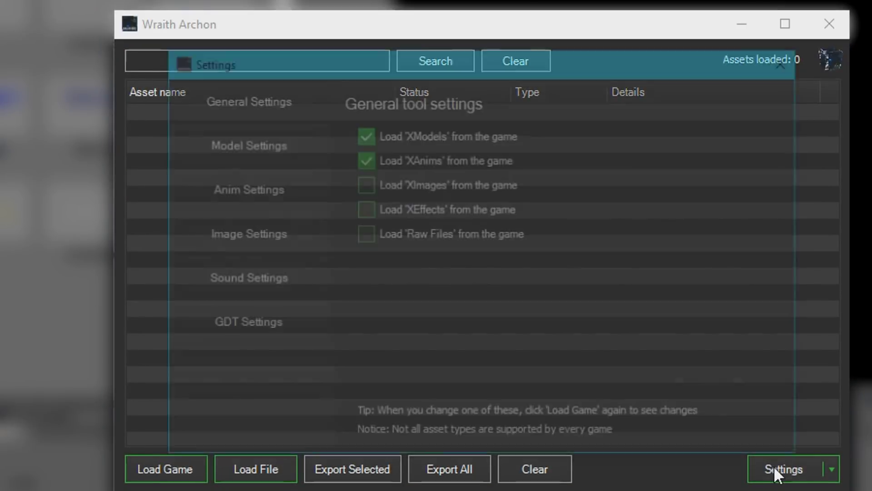
{"action": "left_click", "coordinate": [254, 160]}
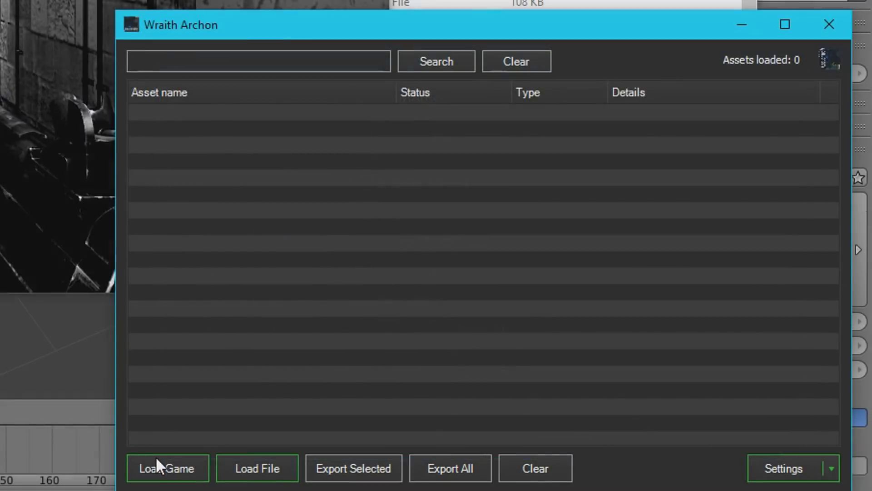
{"action": "left_click", "coordinate": [157, 459]}
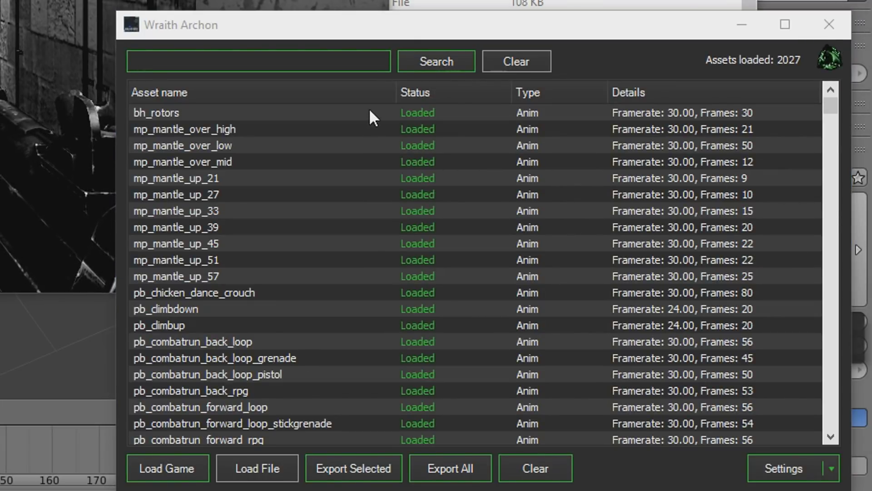
Step: Search the loaded assets for body_mp and export all matching models
{"action": "left_click", "coordinate": [287, 64]}
{"action": "type", "text": "body"}
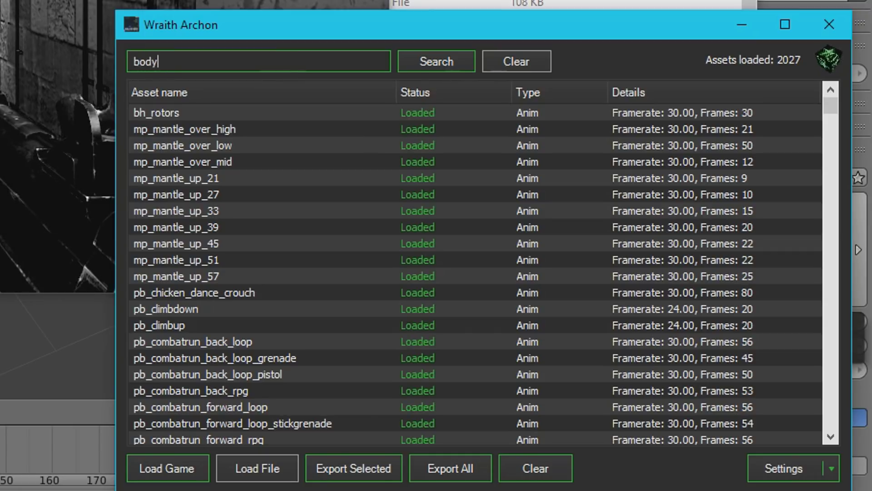
{"action": "type", "text": "_mp"}
{"action": "left_click", "coordinate": [437, 61]}
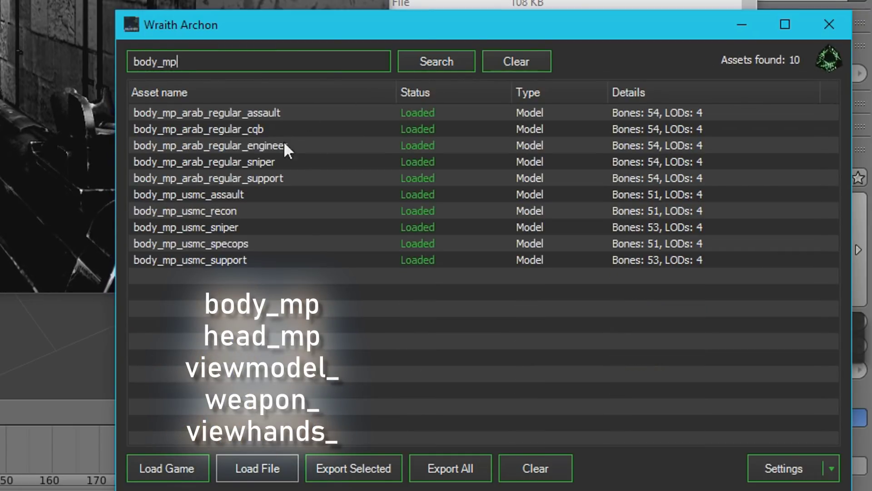
{"action": "left_click_drag", "start_coordinate": [286, 291], "coordinate": [217, 114]}
{"action": "left_click", "coordinate": [353, 468]}
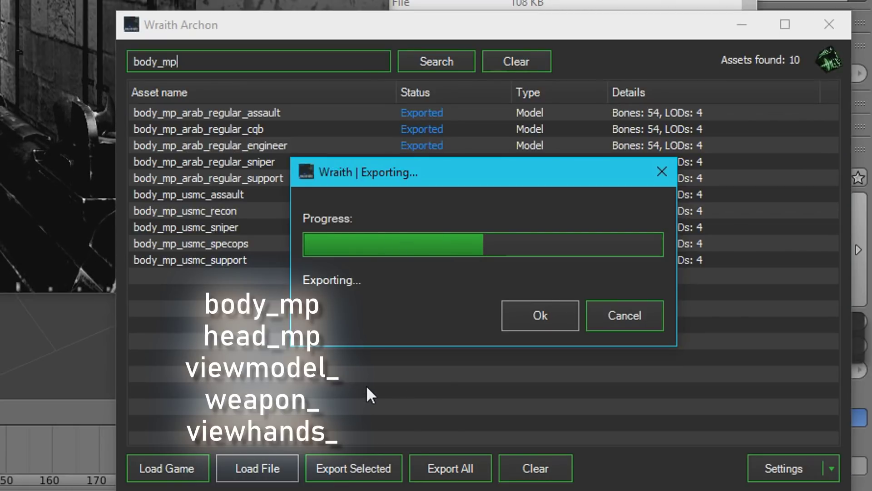
Step: Search the loaded assets for head_mp and export all matching models
{"action": "left_click_drag", "start_coordinate": [178, 61], "coordinate": [75, 69]}
{"action": "type", "text": "head_mp"}
{"action": "left_click", "coordinate": [437, 61]}
{"action": "left_click_drag", "start_coordinate": [285, 291], "coordinate": [217, 113]}
{"action": "left_click", "coordinate": [354, 468]}
Step: Search the loaded assets for viewmodel_ and export all matching assets
{"action": "left_click_drag", "start_coordinate": [178, 61], "coordinate": [75, 69]}
{"action": "type", "text": "viewmodel_"}
{"action": "left_click", "coordinate": [437, 61]}
{"action": "left_click", "coordinate": [305, 178]}
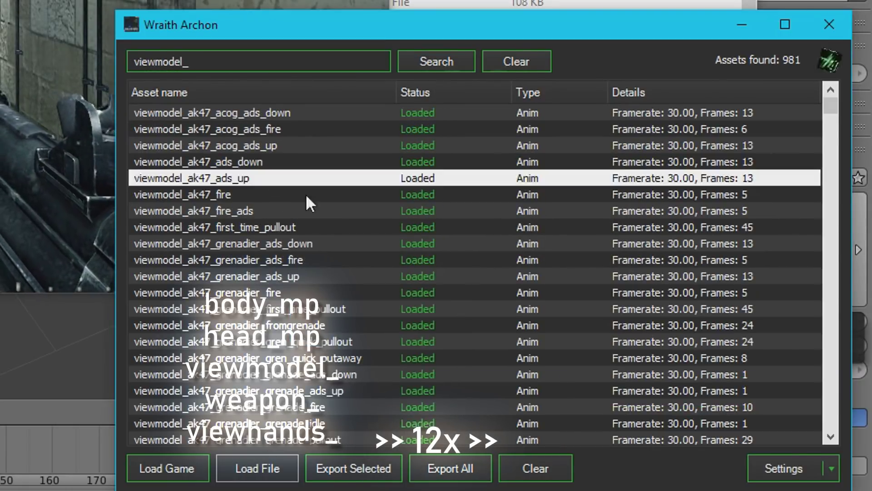
{"action": "key", "text": "ctrl+a"}
{"action": "left_click", "coordinate": [354, 468]}
Step: Search the loaded assets for weapon_ and export all matching models
{"action": "left_click_drag", "start_coordinate": [191, 61], "coordinate": [74, 66]}
{"action": "type", "text": "weapon_"}
{"action": "left_click", "coordinate": [436, 62]}
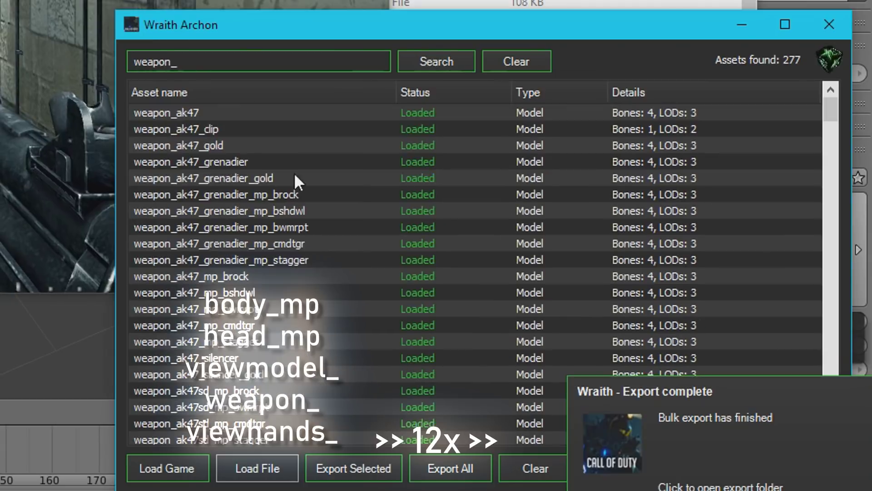
{"action": "left_click", "coordinate": [450, 468]}
Step: Search the loaded assets for viewhands, export all matching models and dismiss the export progress dialog
{"action": "left_click_drag", "start_coordinate": [182, 61], "coordinate": [12, 68]}
{"action": "type", "text": "viewhands"}
{"action": "left_click", "coordinate": [436, 62]}
{"action": "left_click", "coordinate": [450, 468]}
{"action": "left_click", "coordinate": [523, 307]}
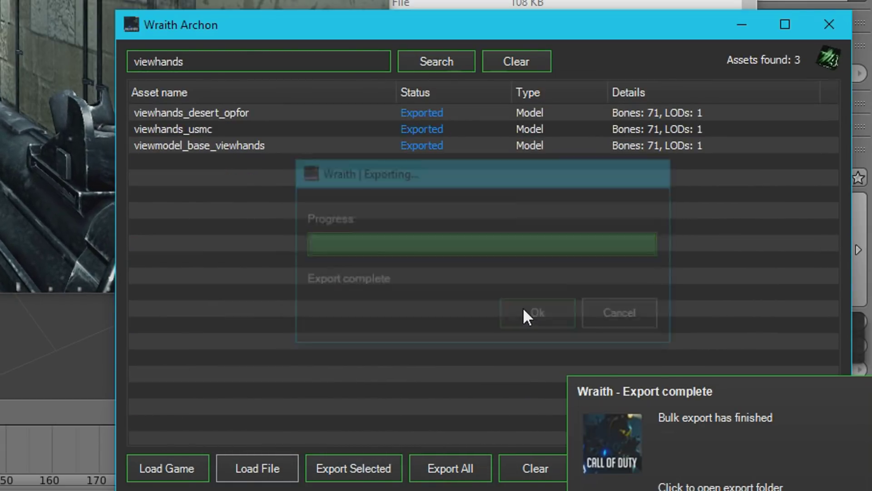
Step: Open Wraith's exported_files folder, close Wraith Archon and move the folder window aside
{"action": "left_click", "coordinate": [654, 433]}
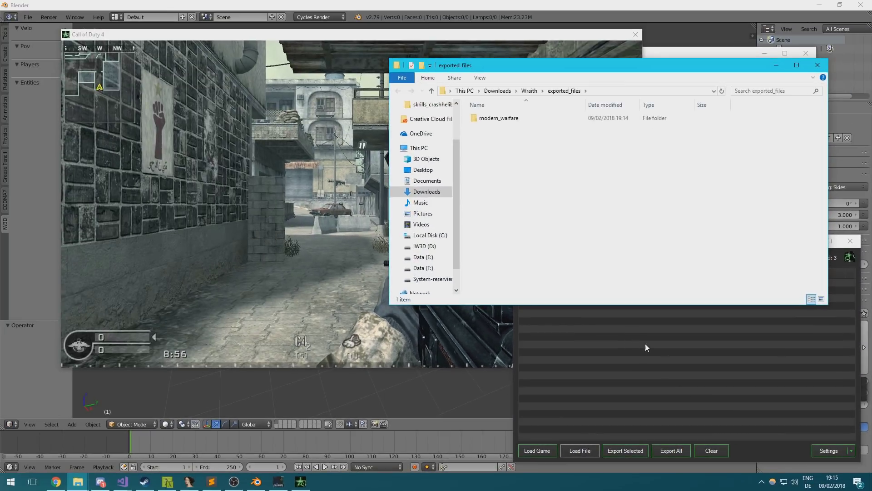
{"action": "left_click", "coordinate": [607, 328]}
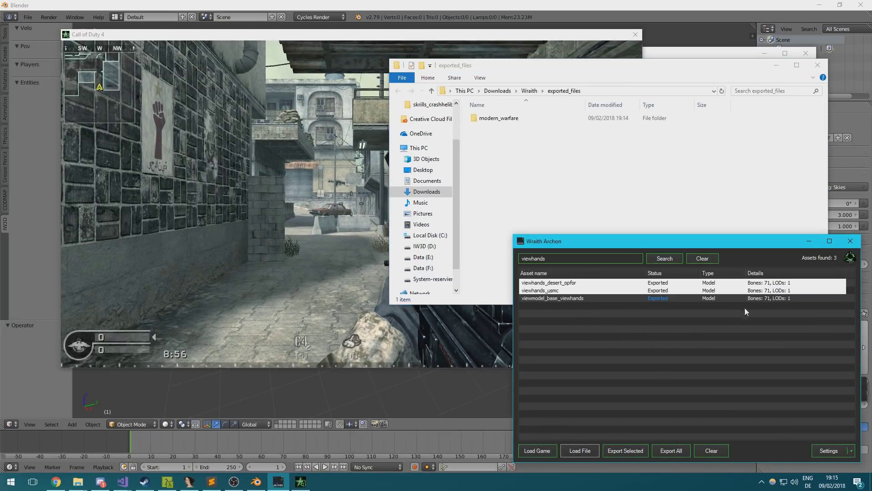
{"action": "left_click", "coordinate": [850, 244]}
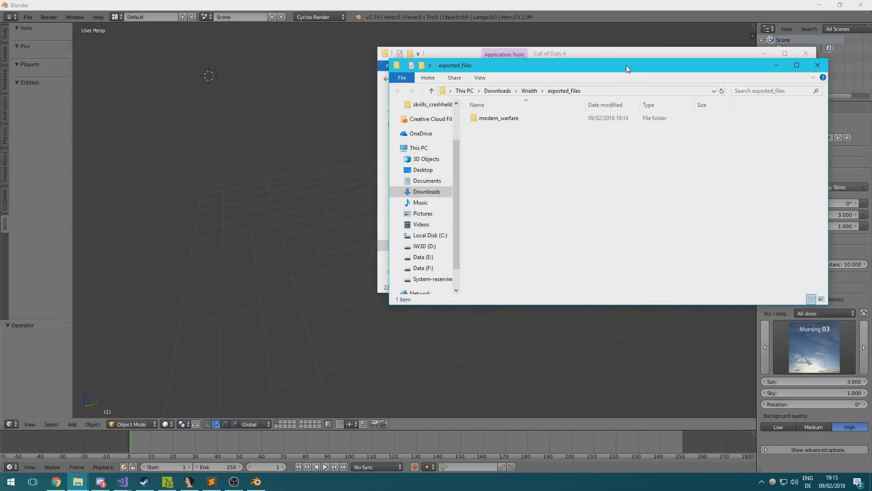
{"action": "left_click_drag", "start_coordinate": [626, 68], "coordinate": [366, 86]}
Step: Create a folder named models inside the IW3D folder of Call of Duty 4
{"action": "left_click", "coordinate": [475, 144]}
{"action": "double_click", "coordinate": [473, 125]}
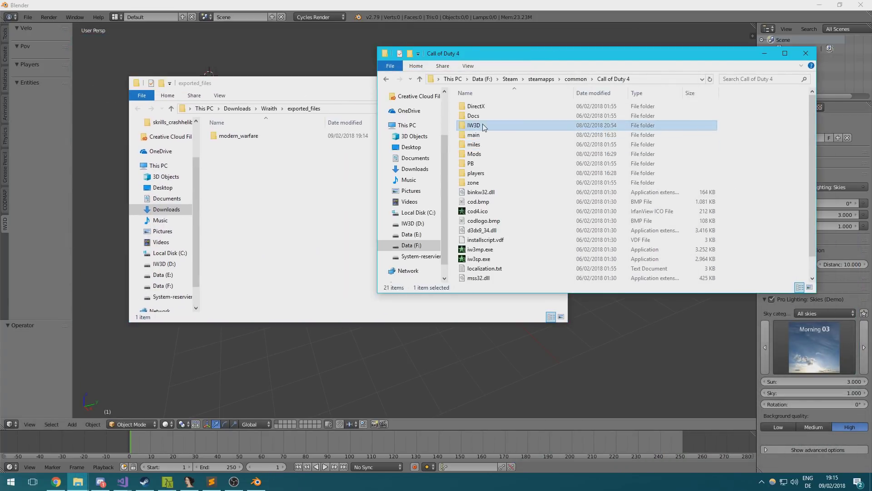
{"action": "right_click", "coordinate": [489, 156]}
{"action": "mouse_move", "coordinate": [541, 293]}
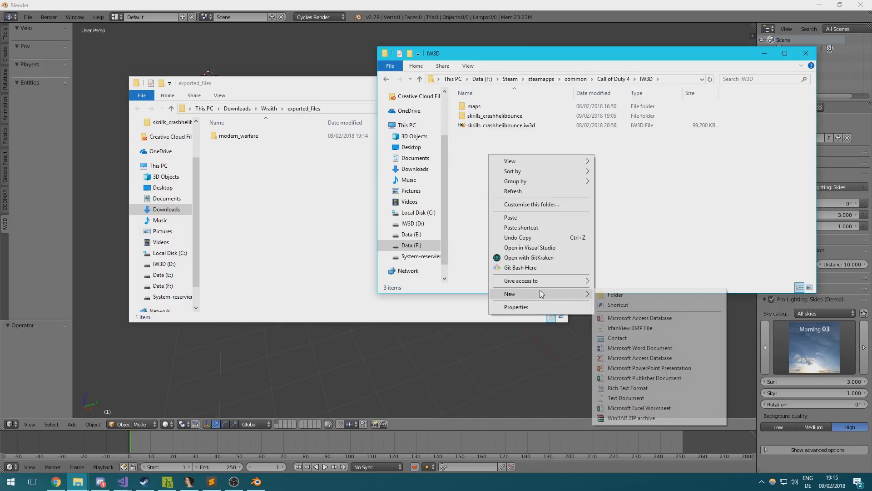
{"action": "left_click", "coordinate": [613, 294]}
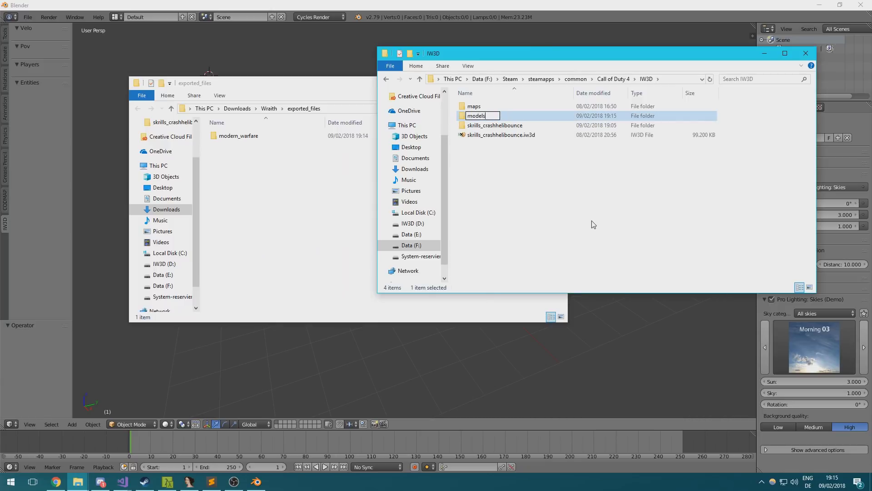
{"action": "key", "text": "Return"}
Step: Copy everything from the exported modern_warfare\xmodels folder into IW3D\models and close the xmodels window
{"action": "left_click", "coordinate": [333, 164]}
{"action": "double_click", "coordinate": [286, 135]}
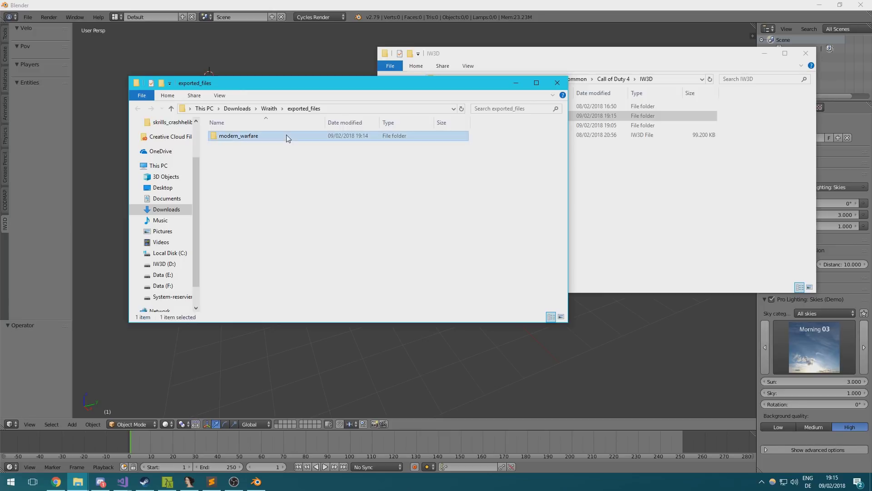
{"action": "double_click", "coordinate": [269, 143]}
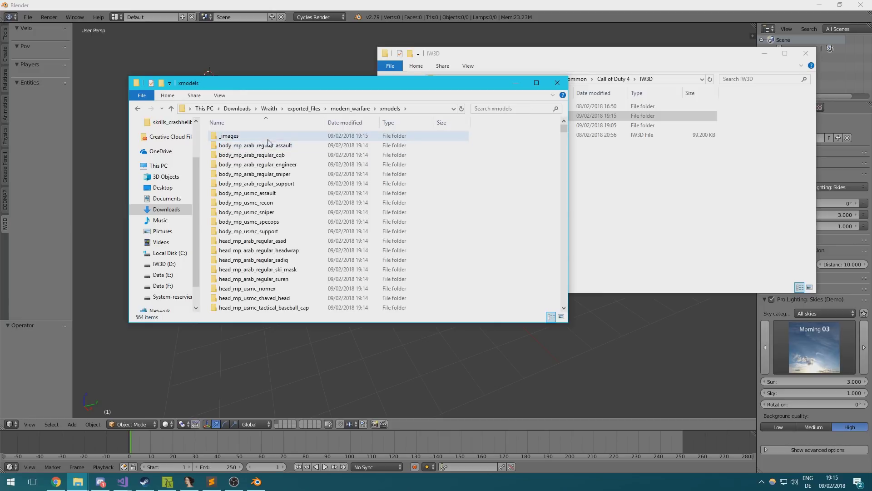
{"action": "left_click", "coordinate": [278, 137]}
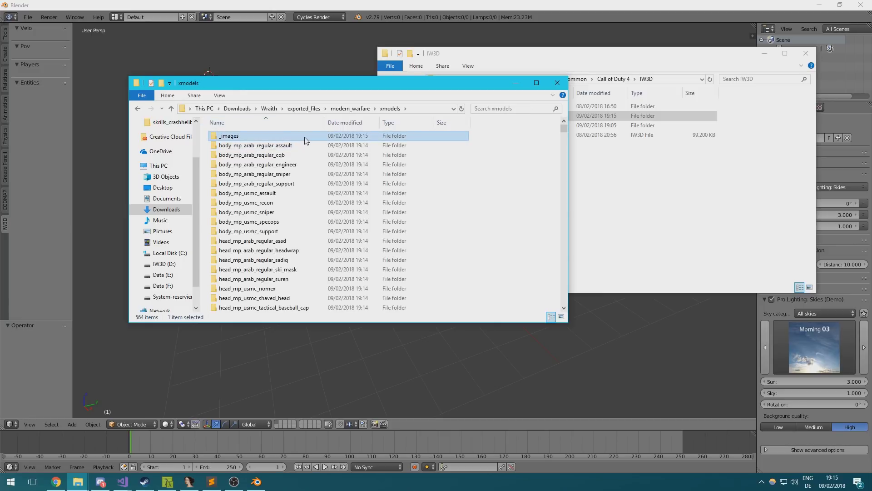
{"action": "key", "text": "ctrl+a"}
{"action": "left_click_drag", "start_coordinate": [653, 56], "coordinate": [744, 63]}
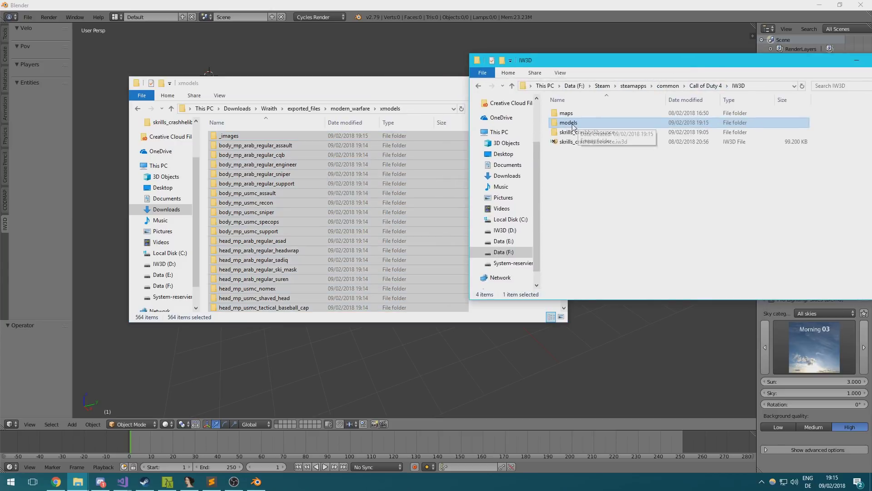
{"action": "double_click", "coordinate": [568, 123]}
{"action": "left_click_drag", "start_coordinate": [321, 184], "coordinate": [591, 192]}
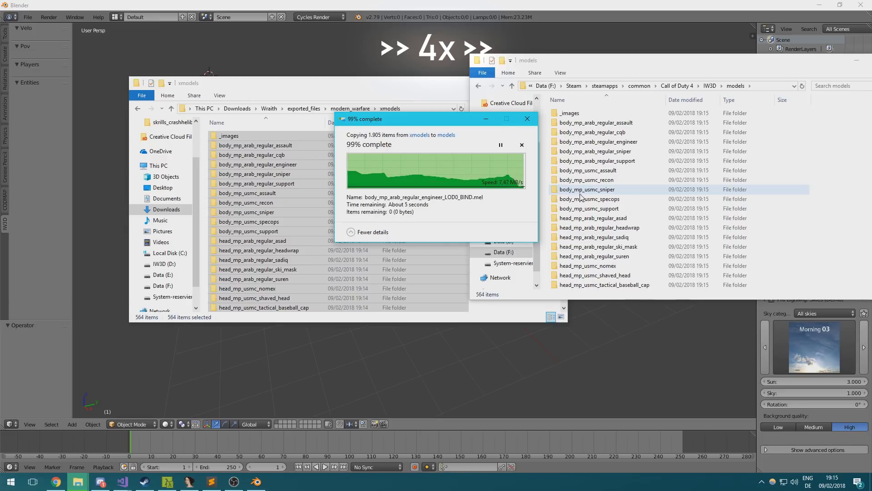
{"action": "left_click", "coordinate": [428, 166]}
{"action": "left_click", "coordinate": [562, 88]}
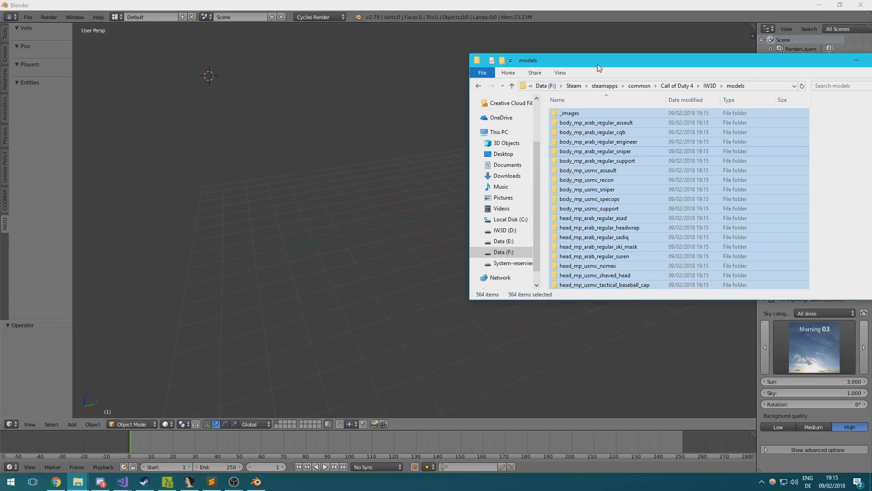
{"action": "left_click_drag", "start_coordinate": [598, 65], "coordinate": [339, 77]}
{"action": "left_click_drag", "start_coordinate": [581, 124], "coordinate": [440, 240]}
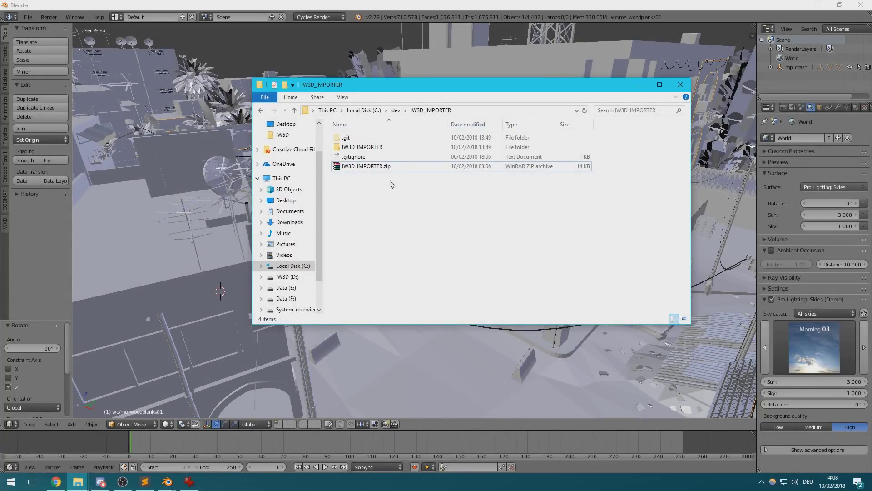
Step: Locate the IW3D_IMPORTER.zip archive in its folder, and view the add-on installation page in Blender's user preferences before closing it
{"action": "left_click", "coordinate": [387, 169]}
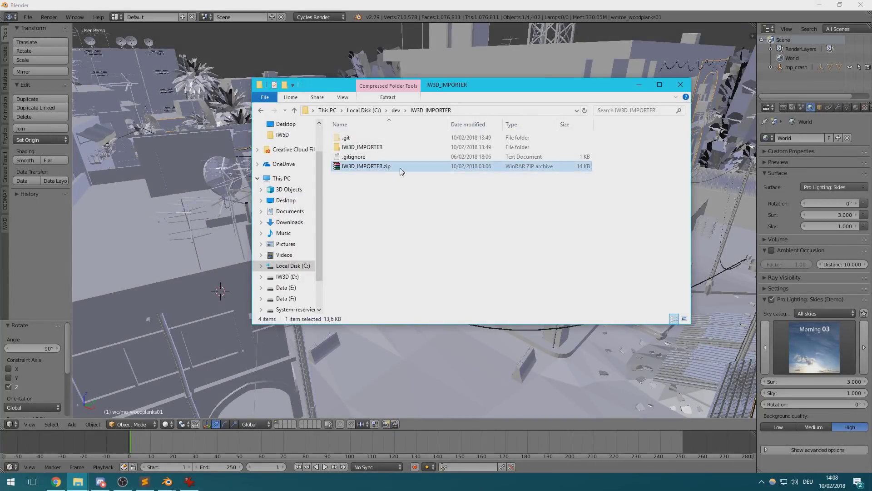
{"action": "left_click", "coordinate": [408, 179]}
{"action": "left_click_drag", "start_coordinate": [382, 172], "coordinate": [380, 167]}
{"action": "left_click", "coordinate": [382, 188]}
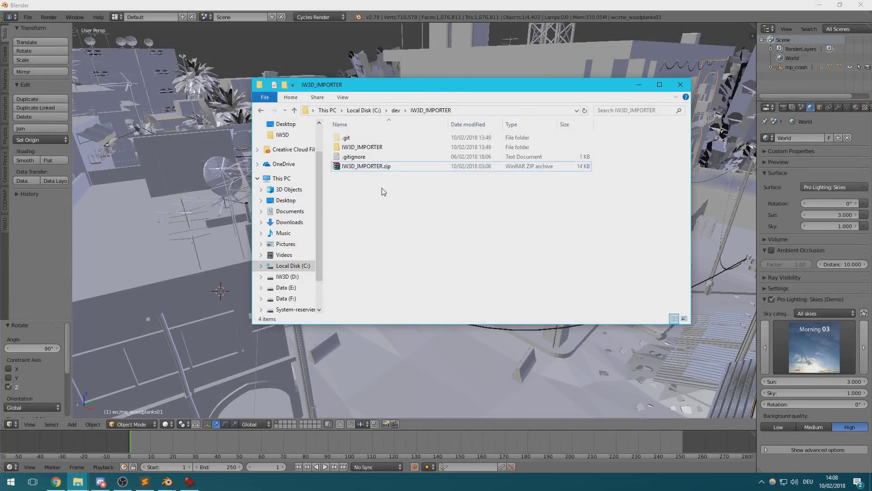
{"action": "left_click", "coordinate": [28, 17]}
{"action": "left_click", "coordinate": [56, 118]}
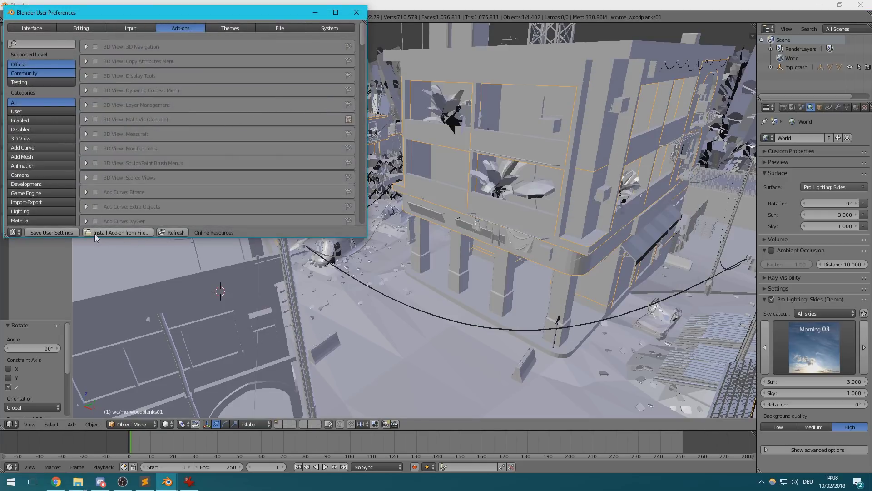
{"action": "left_click", "coordinate": [359, 13]}
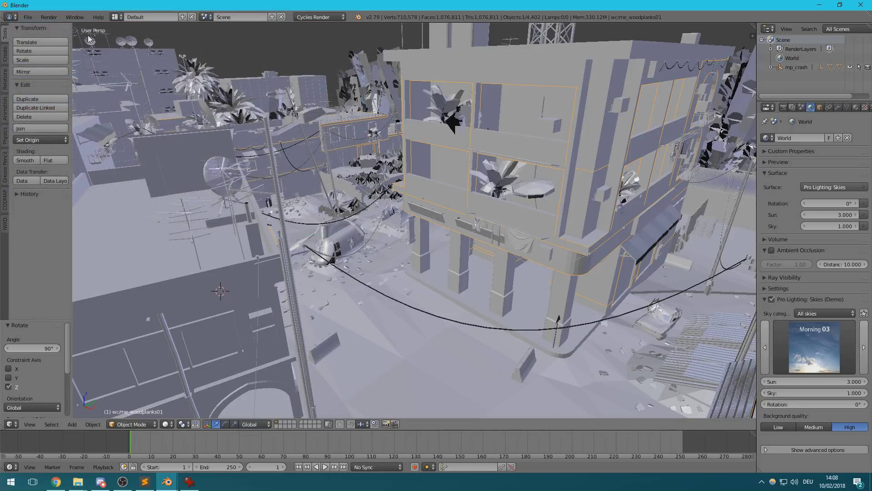
Step: Start an IWXD import of skrills_crashhelibounce.iw3d from the Call of Duty 4 IW3D folder and reposition its import options over the viewport
{"action": "left_click", "coordinate": [26, 18]}
{"action": "mouse_move", "coordinate": [53, 177]}
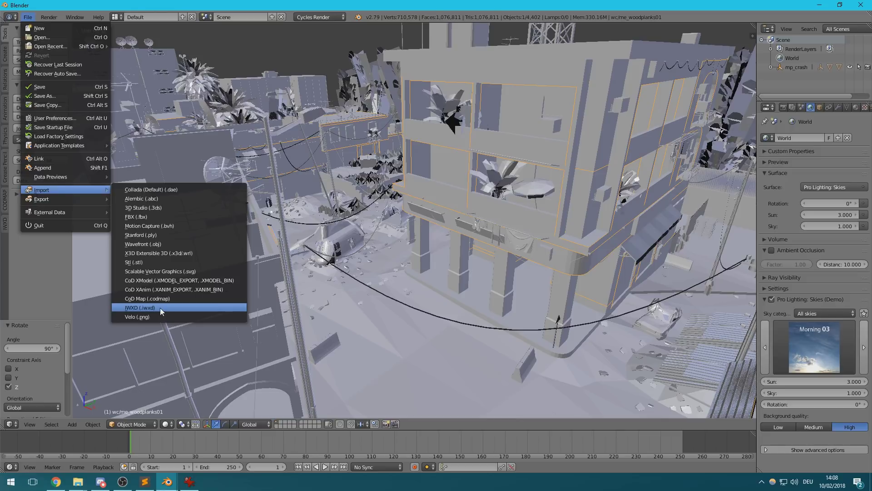
{"action": "left_click", "coordinate": [160, 307]}
{"action": "left_click", "coordinate": [141, 64]}
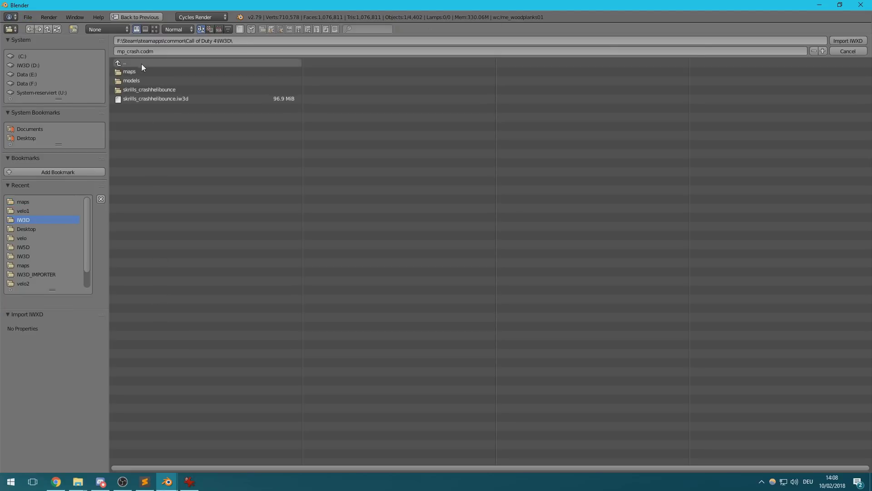
{"action": "left_click", "coordinate": [152, 99]}
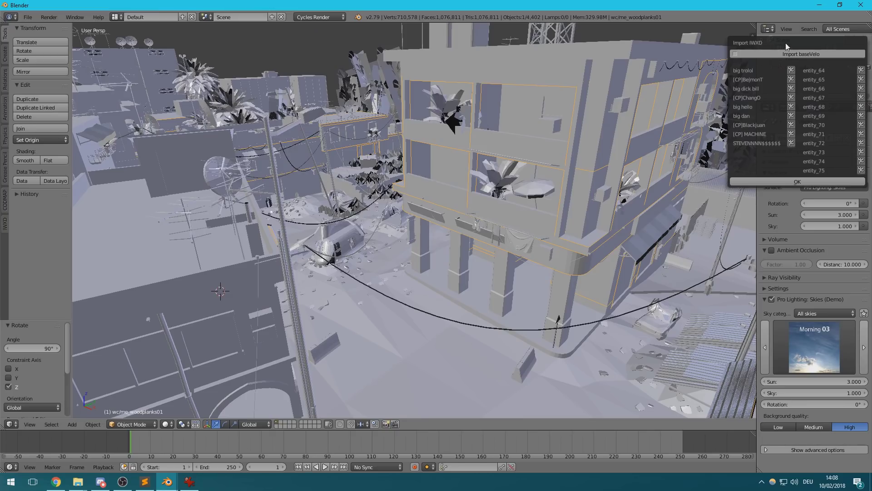
{"action": "left_click_drag", "start_coordinate": [775, 41], "coordinate": [378, 86]}
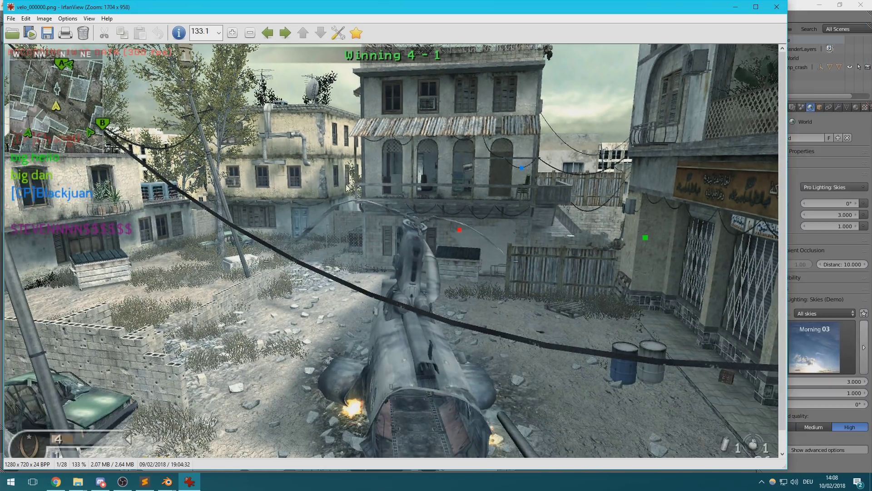
Step: Inspect the player names in velo_000000.png in IrfanView, then return to Blender and exclude all players and entities from the import
{"action": "scroll", "coordinate": [90, 254], "scroll_direction": "up", "scroll_amount": 8, "text": "ctrl"}
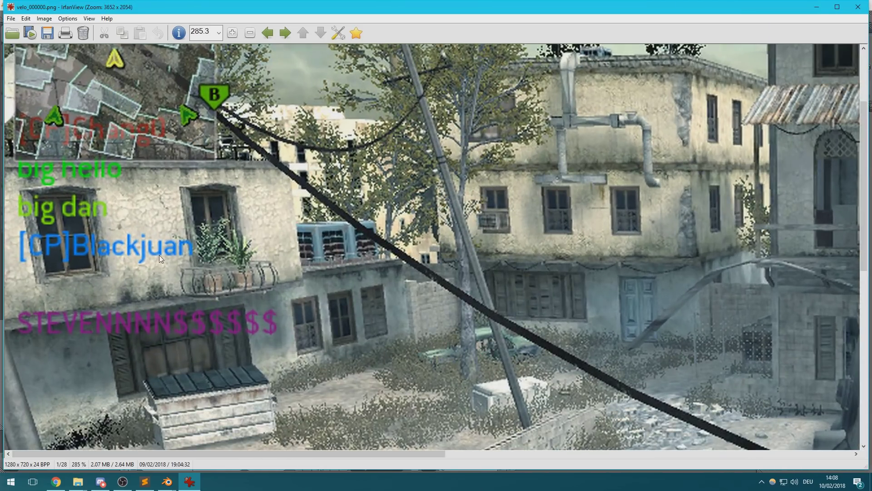
{"action": "scroll", "coordinate": [236, 246], "scroll_direction": "down", "scroll_amount": 4, "text": "ctrl"}
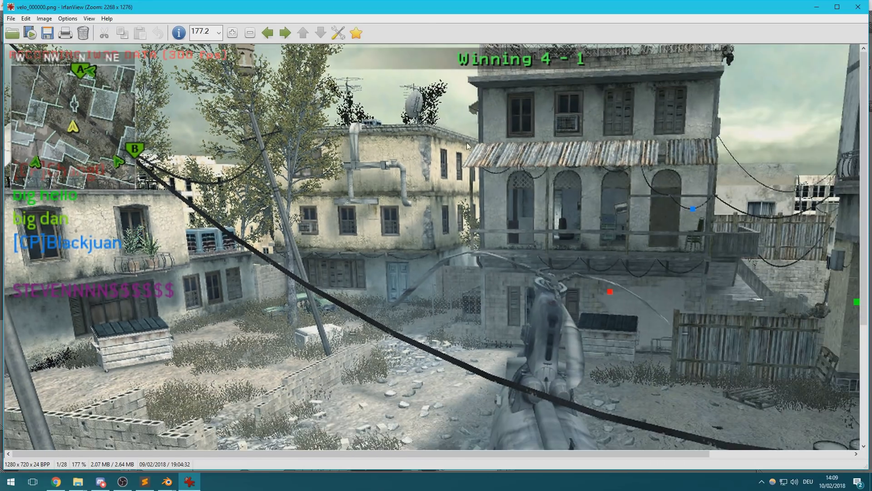
{"action": "left_click", "coordinate": [816, 10]}
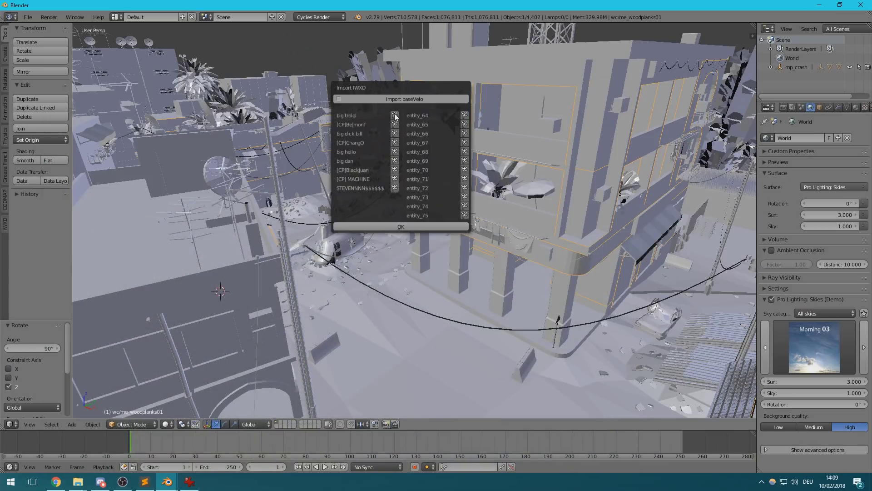
{"action": "left_click_drag", "start_coordinate": [440, 118], "coordinate": [440, 188]}
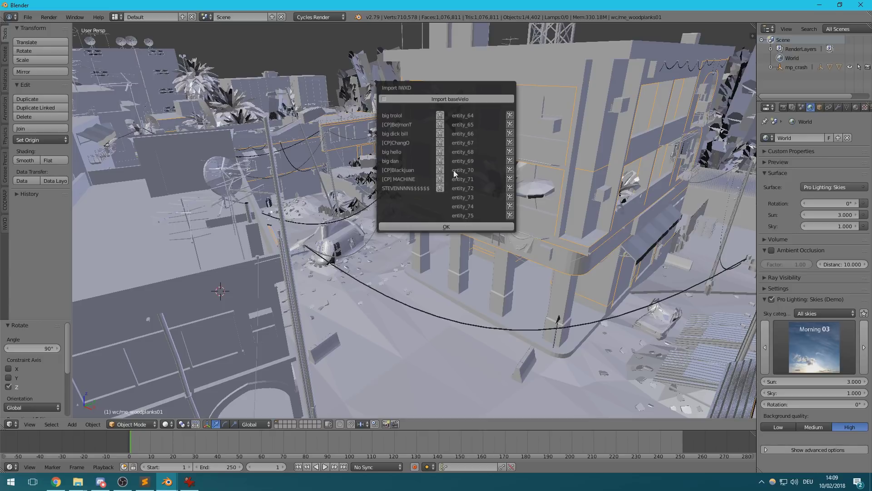
{"action": "left_click_drag", "start_coordinate": [510, 116], "coordinate": [509, 224]}
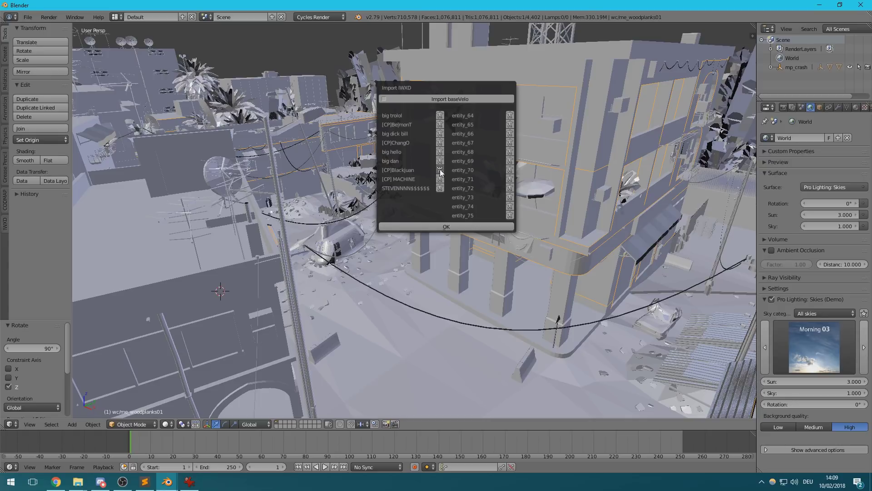
Step: Review the velo frames in IrfanView for the killed player, then import the clip in Blender with only that player and entity_68 enabled
{"action": "key", "text": "alt+Tab"}
{"action": "scroll", "coordinate": [301, 198], "scroll_direction": "down", "scroll_amount": 3}
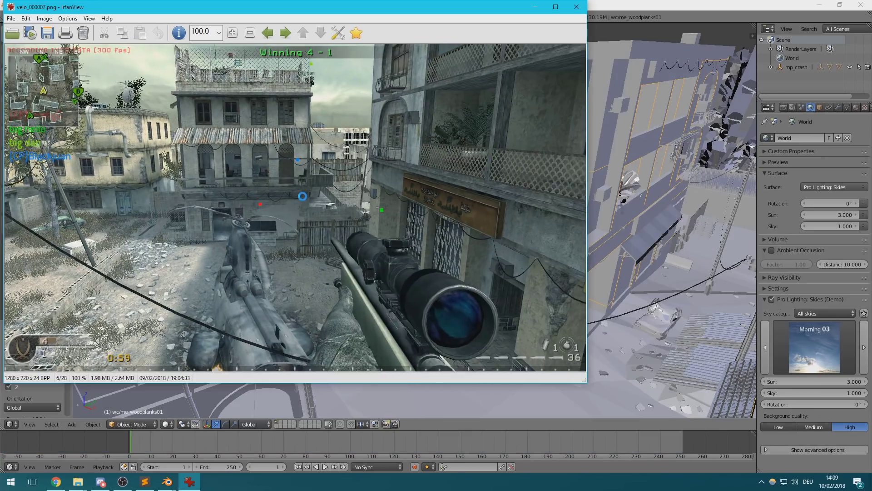
{"action": "scroll", "coordinate": [302, 197], "scroll_direction": "down", "scroll_amount": 13}
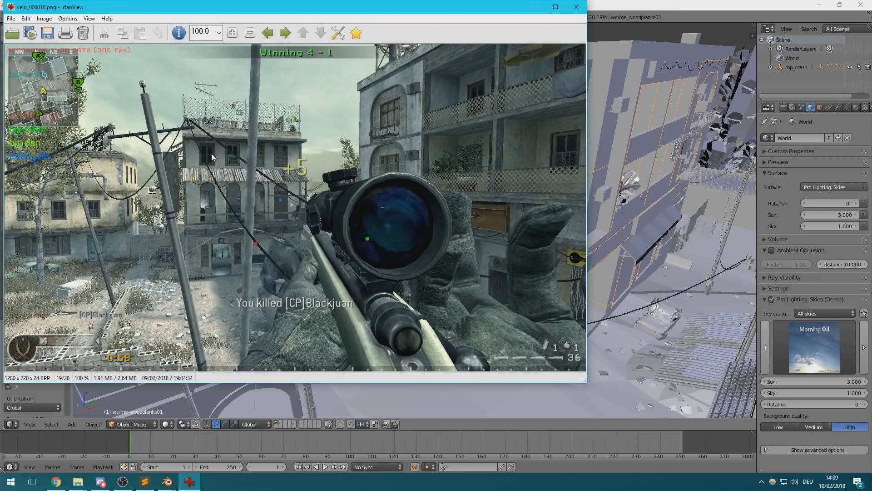
{"action": "left_click", "coordinate": [632, 10]}
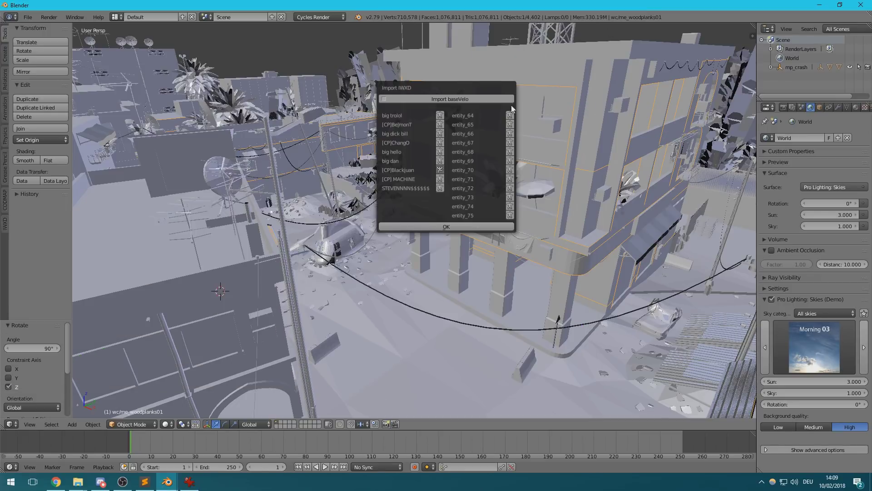
{"action": "left_click", "coordinate": [508, 152]}
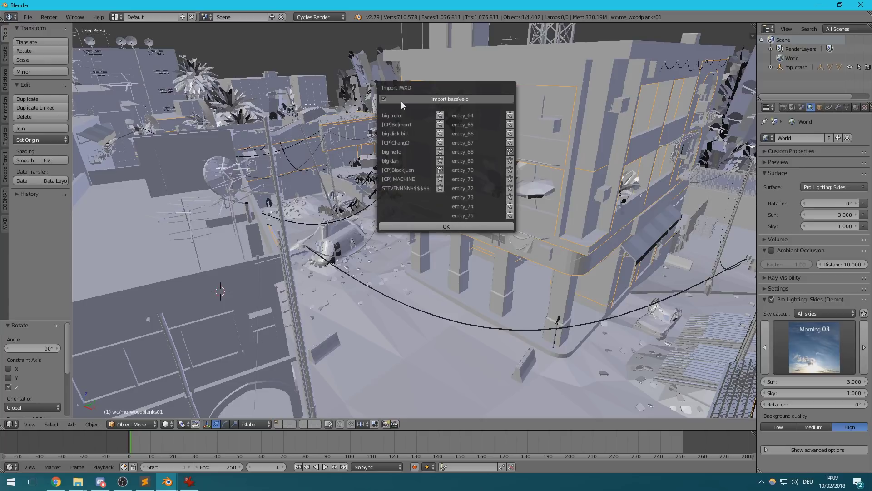
{"action": "left_click", "coordinate": [449, 228]}
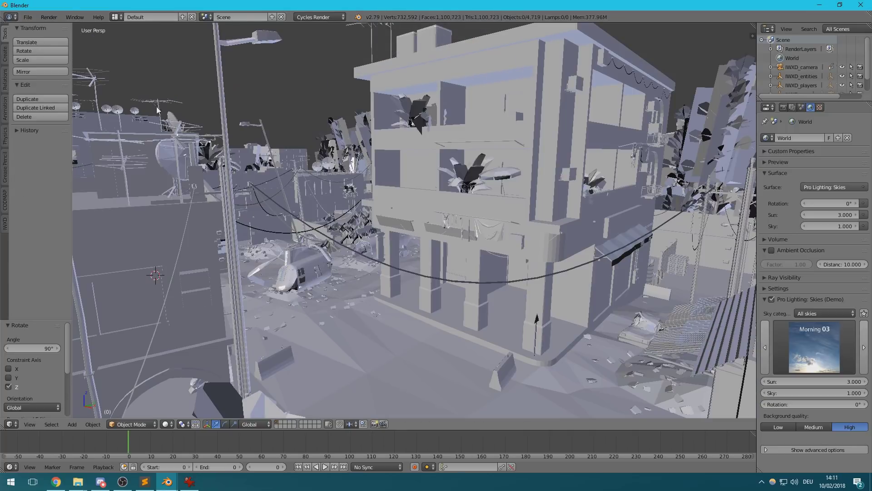
Step: Import the velo image sequence from skrills_crashhelibounce\velo1, choosing velo_000000.png as the file
{"action": "left_click", "coordinate": [26, 18]}
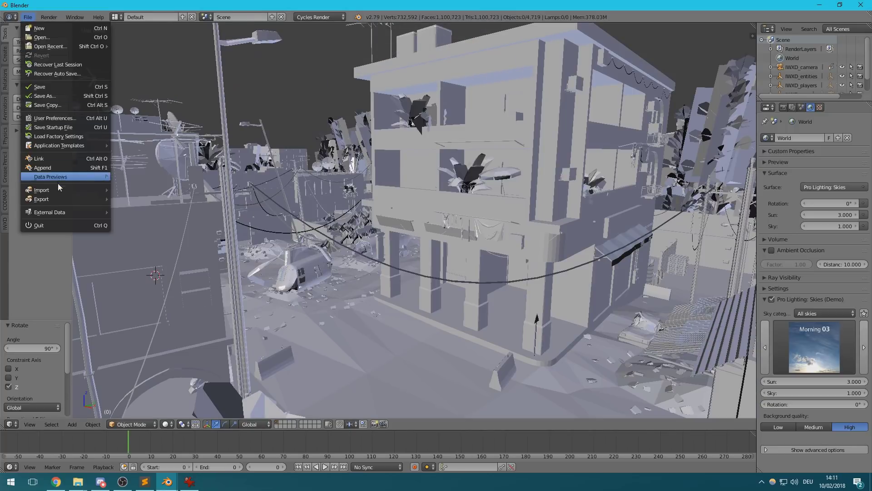
{"action": "mouse_move", "coordinate": [91, 193]}
{"action": "left_click", "coordinate": [148, 317]}
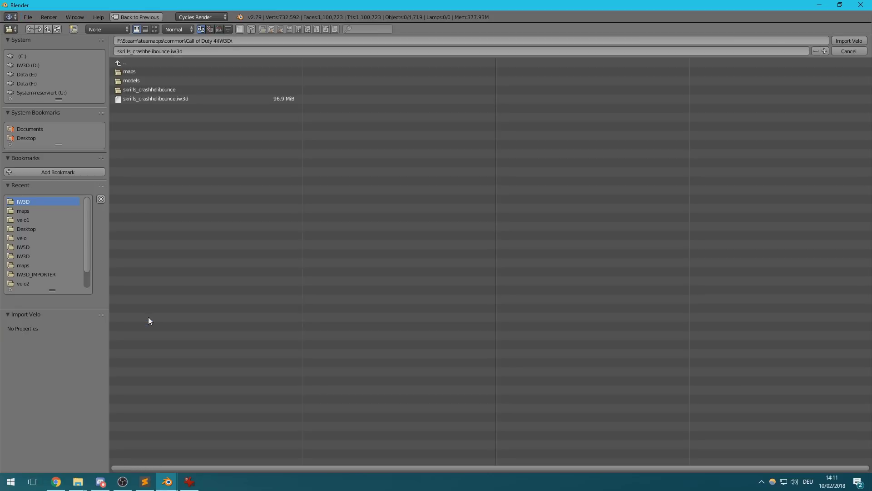
{"action": "left_click", "coordinate": [148, 89]}
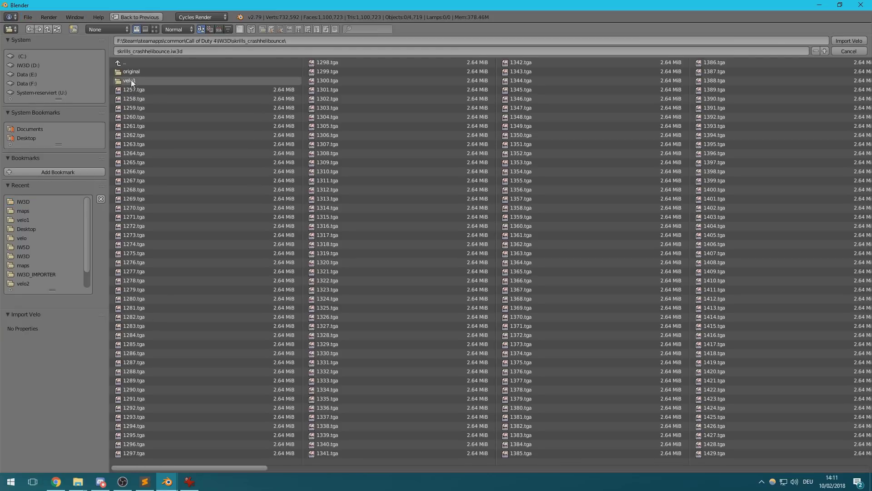
{"action": "left_click", "coordinate": [138, 83]}
{"action": "left_click", "coordinate": [148, 72]}
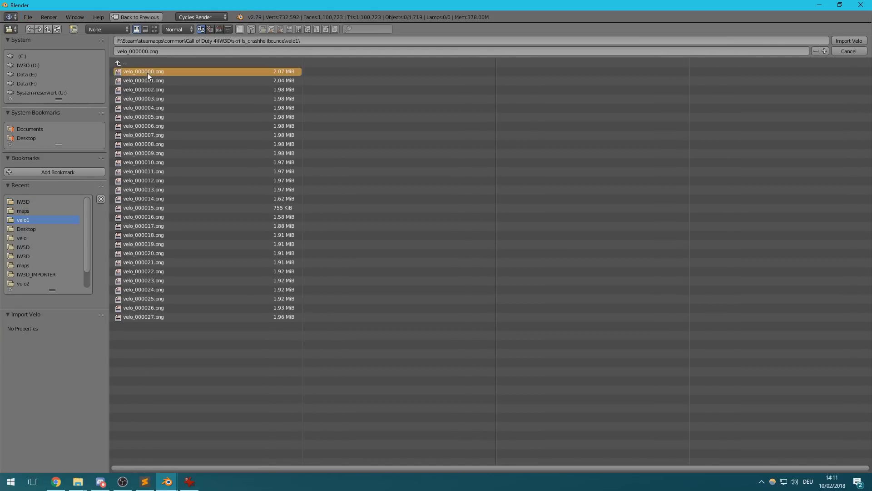
{"action": "left_click", "coordinate": [841, 42]}
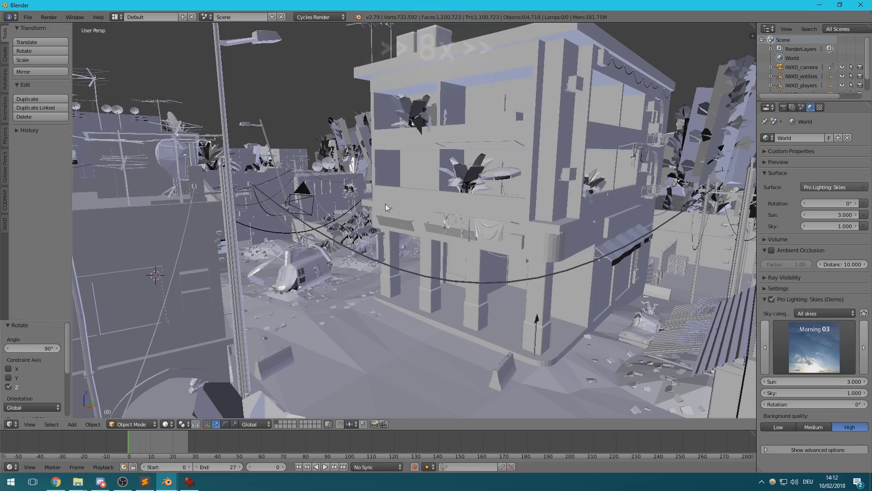
Step: Choose velo1 as the active velo in the IWXD settings
{"action": "left_click", "coordinate": [4, 224]}
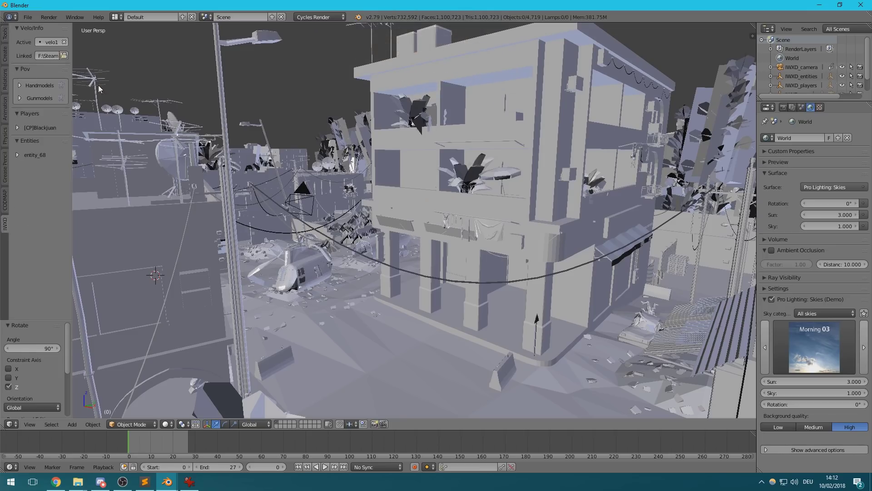
{"action": "left_click", "coordinate": [49, 43]}
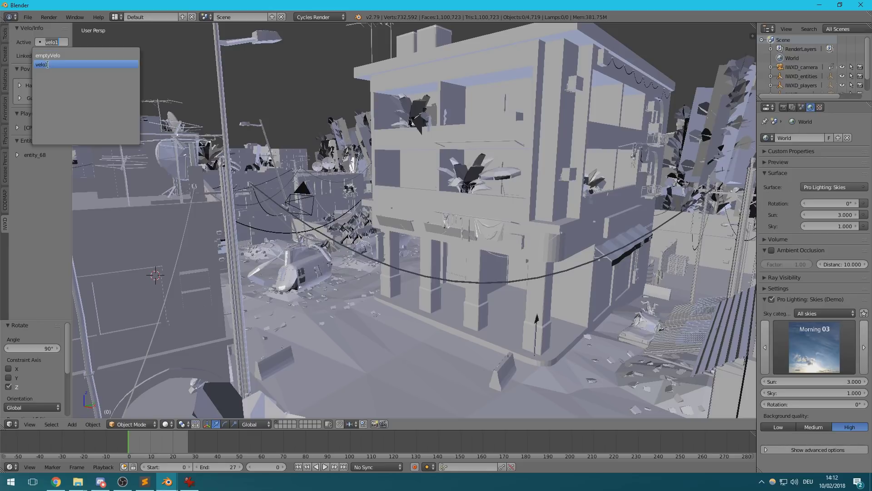
{"action": "left_click", "coordinate": [48, 64]}
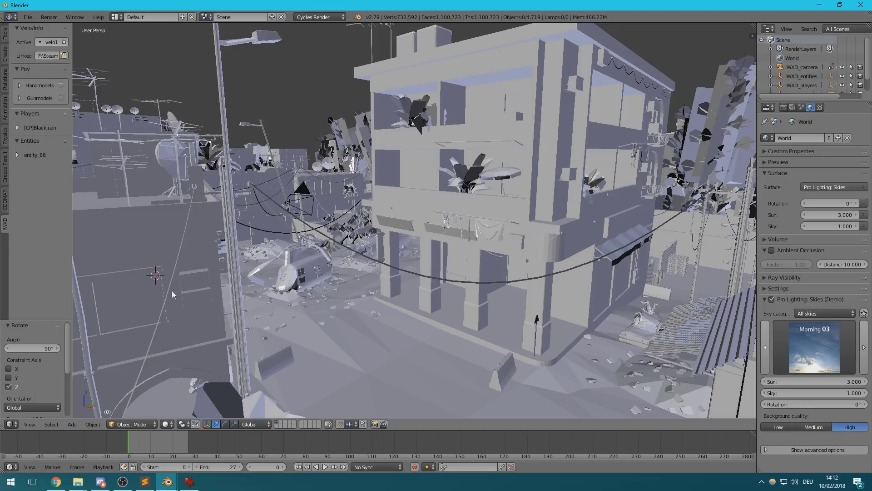
Step: View the scene through the active camera and play the imported clip, then stop playback
{"action": "left_click", "coordinate": [30, 423]}
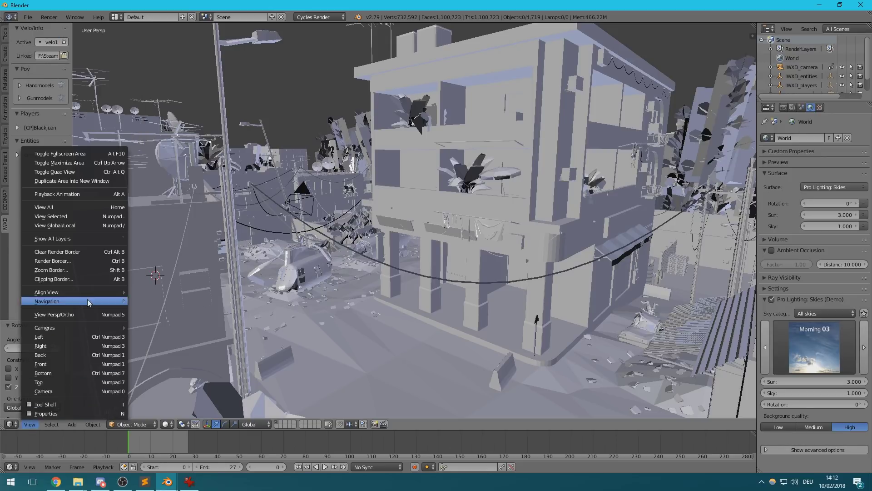
{"action": "mouse_move", "coordinate": [76, 326]}
{"action": "left_click", "coordinate": [137, 336]}
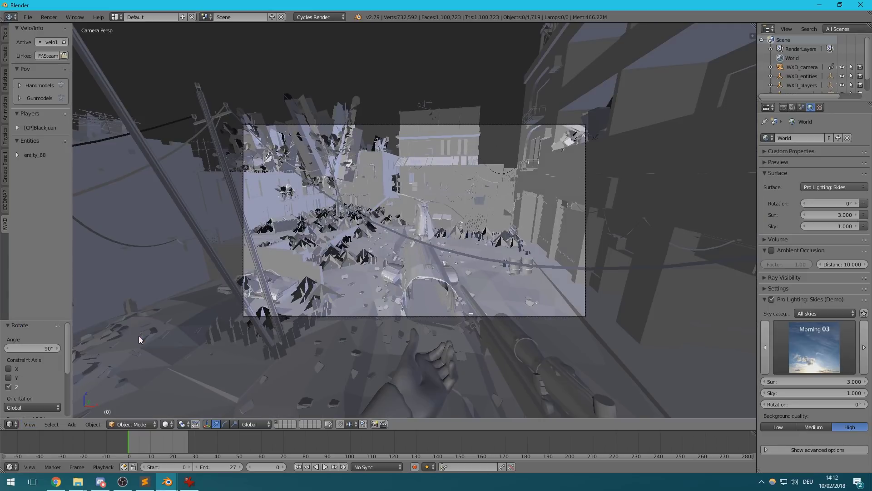
{"action": "key", "text": "alt+a"}
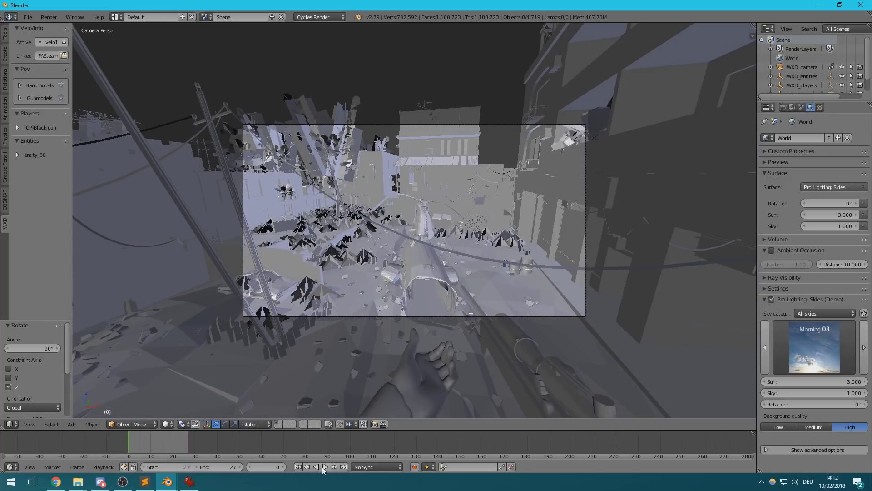
{"action": "left_click", "coordinate": [320, 466]}
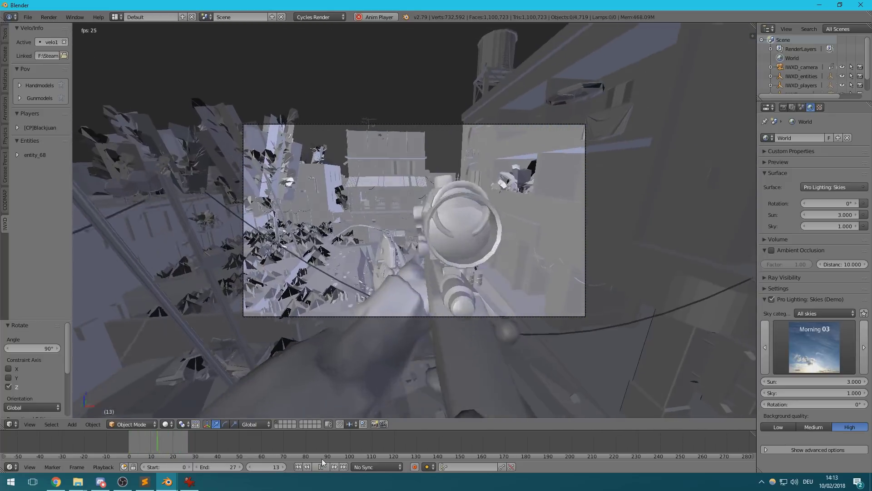
{"action": "key", "text": "Escape"}
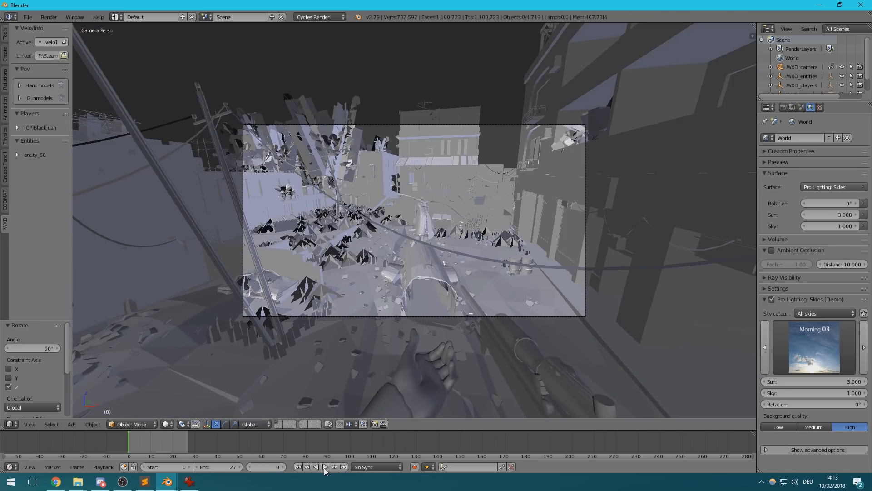
Step: Walk the view into the room with the imported player model and play the animation to watch its movement
{"action": "middle_click_drag", "start_coordinate": [378, 364], "coordinate": [378, 368]}
{"action": "key", "text": "shift+f"}
{"action": "key", "text": "w"}
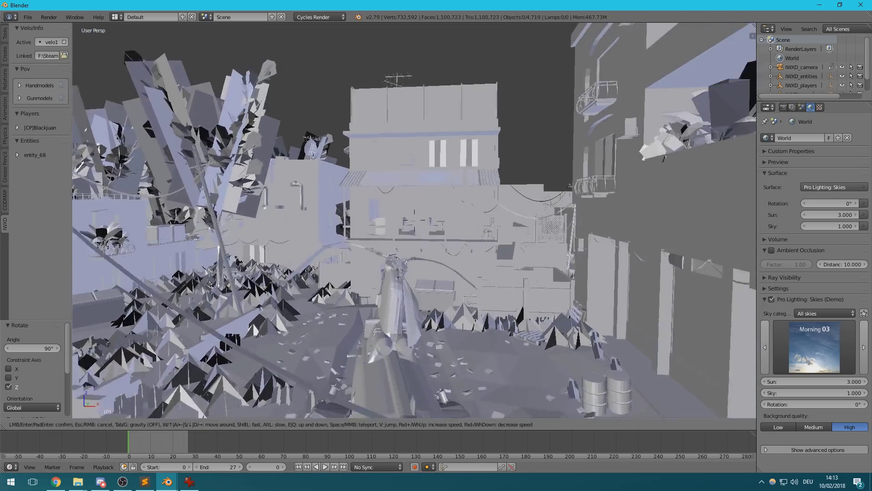
{"action": "key", "text": "w"}
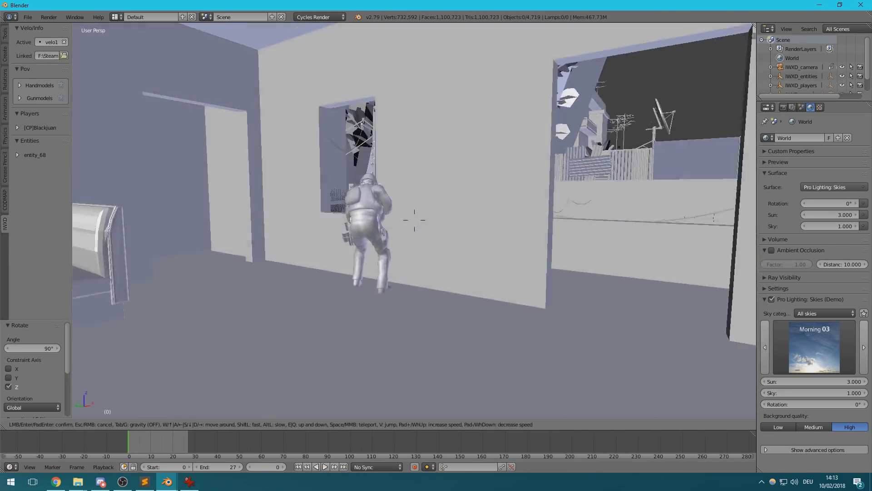
{"action": "key", "text": "a"}
{"action": "left_click", "coordinate": [244, 386]}
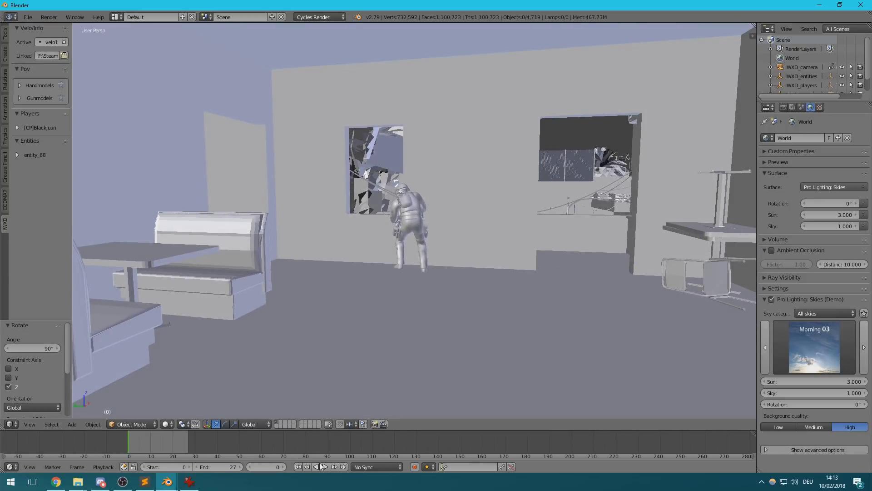
{"action": "left_click", "coordinate": [326, 466]}
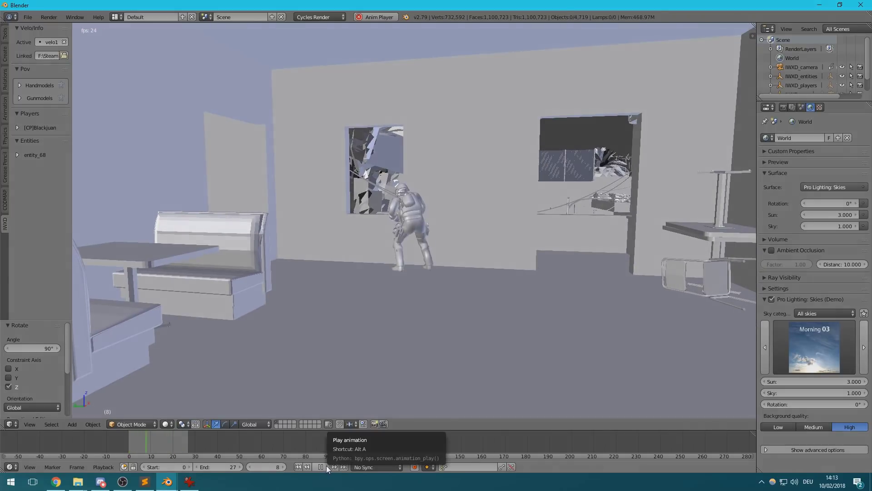